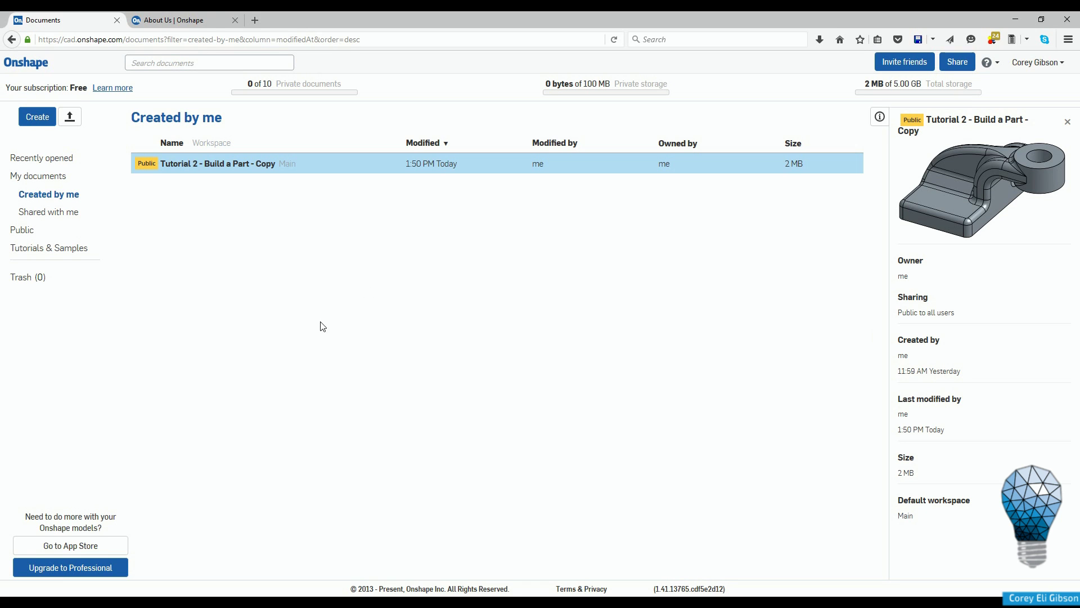
# Create a new private document named Casing.
pyautogui.click(35, 116)
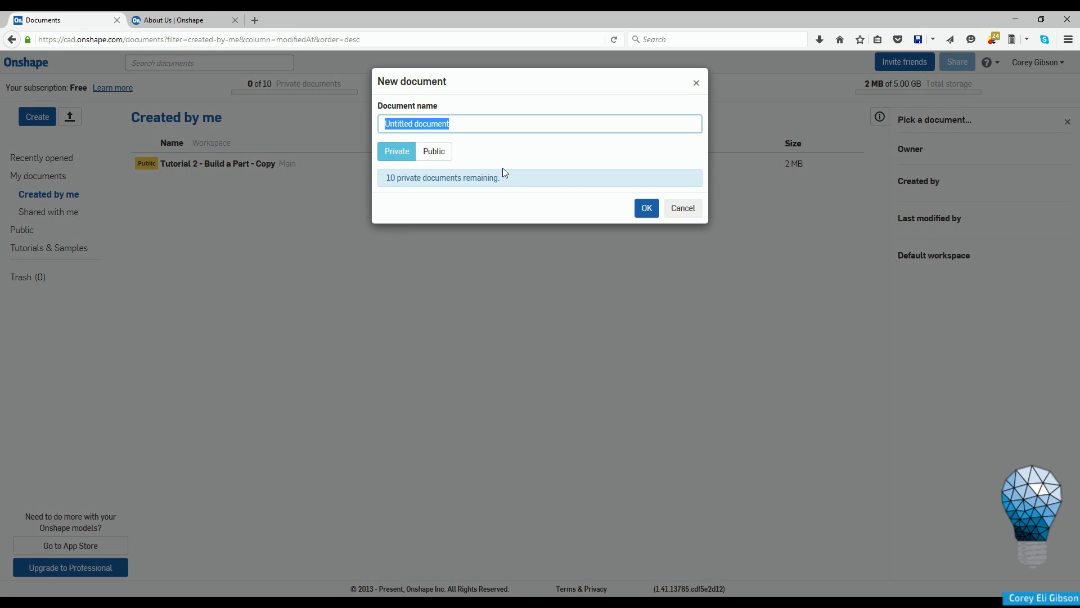
pyautogui.write('Casing')
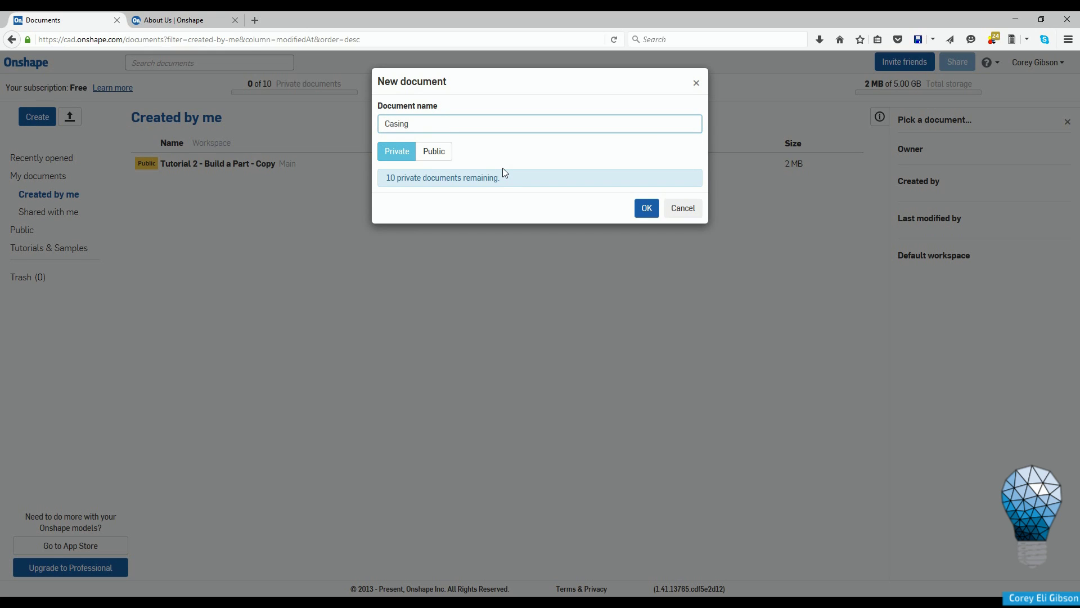
pyautogui.click(647, 208)
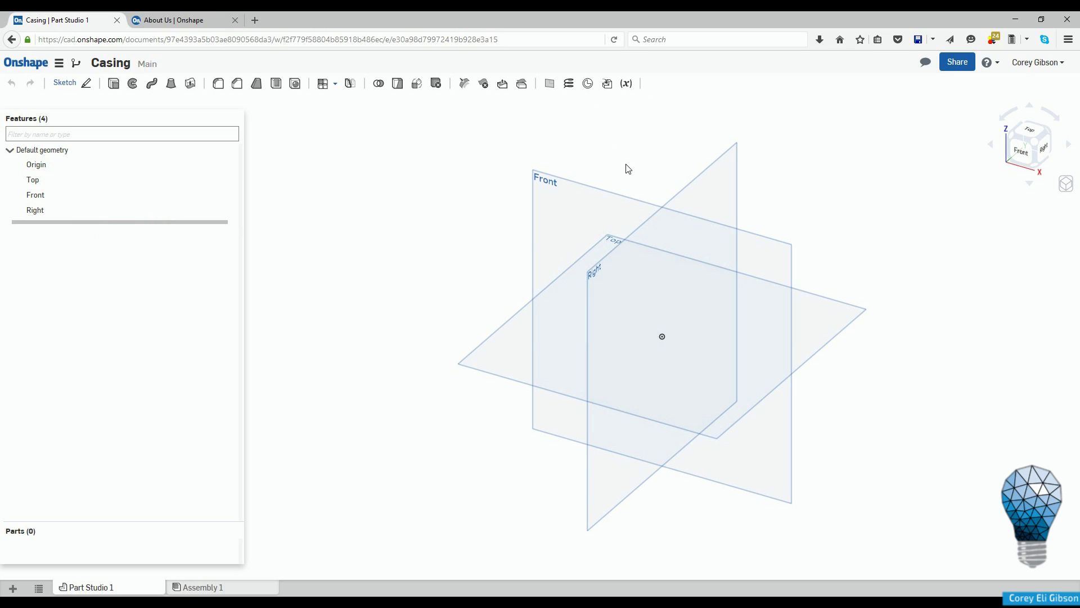
# Start a sketch on the Front plane, view it face-on, and move the sketch dialog clear of the toolbar.
pyautogui.click(594, 190)
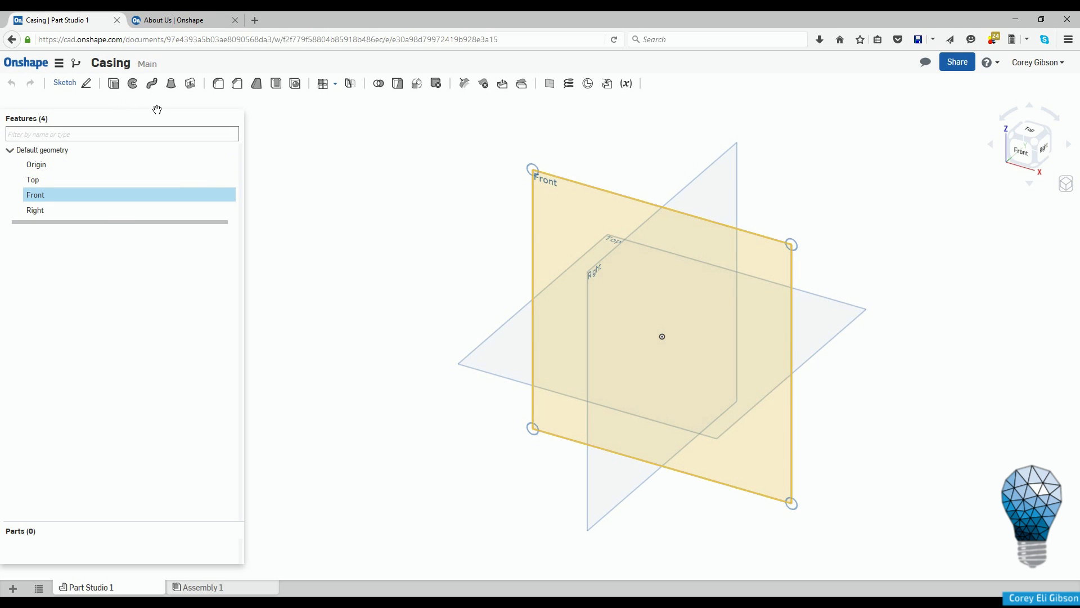
pyautogui.click(65, 82)
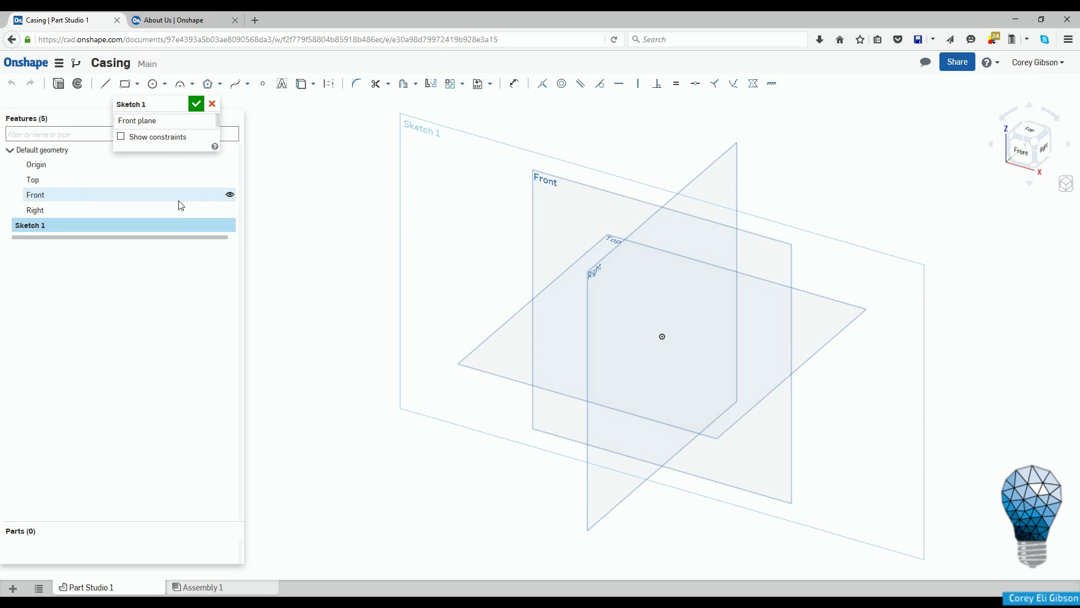
pyautogui.click(72, 121)
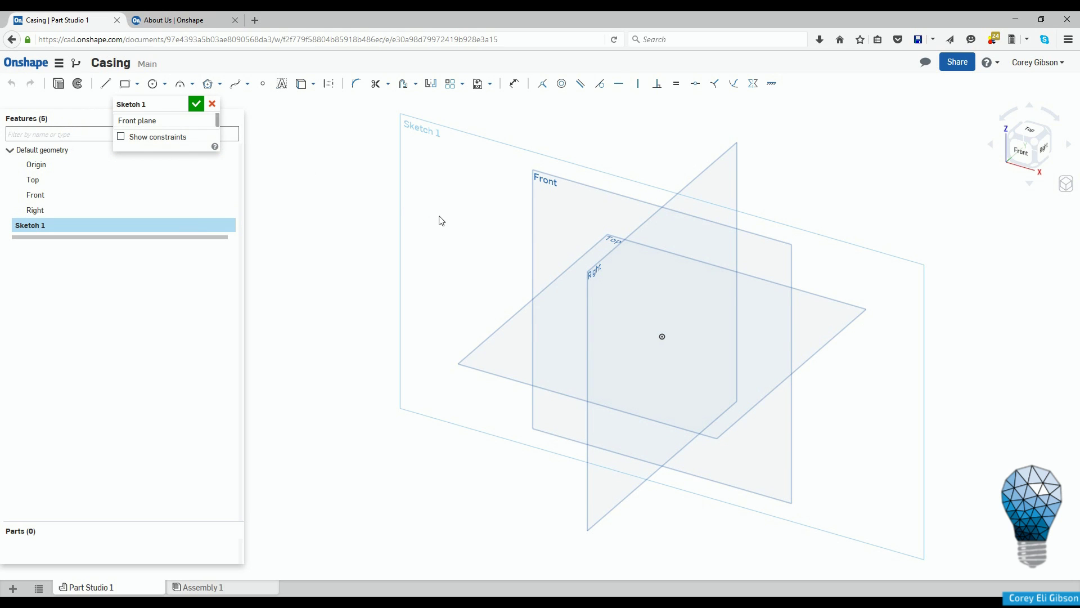
pyautogui.press('n')
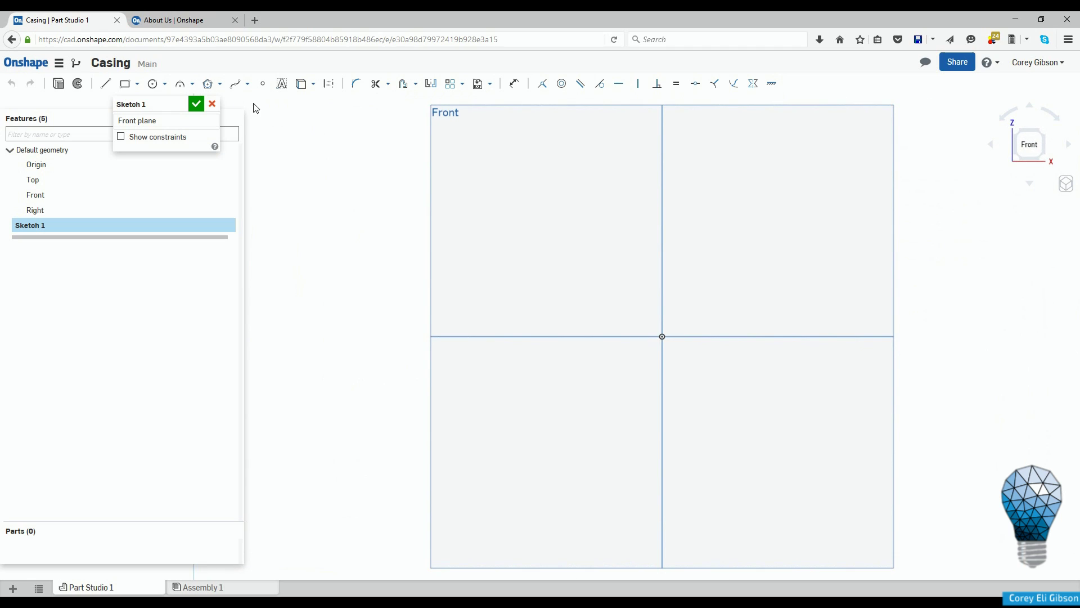
pyautogui.moveTo(167, 108); pyautogui.dragTo(147, 122)
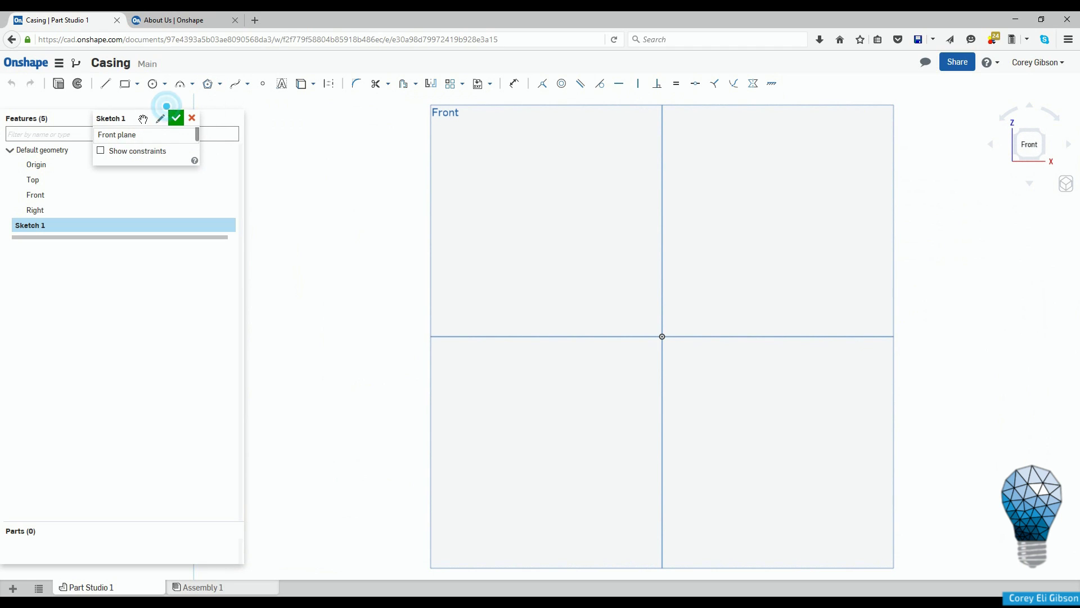
# Sketch a corner rectangle about 2.29 by 1.12 in, its upper edge level with the origin and lying to the origin's left.
pyautogui.click(124, 87)
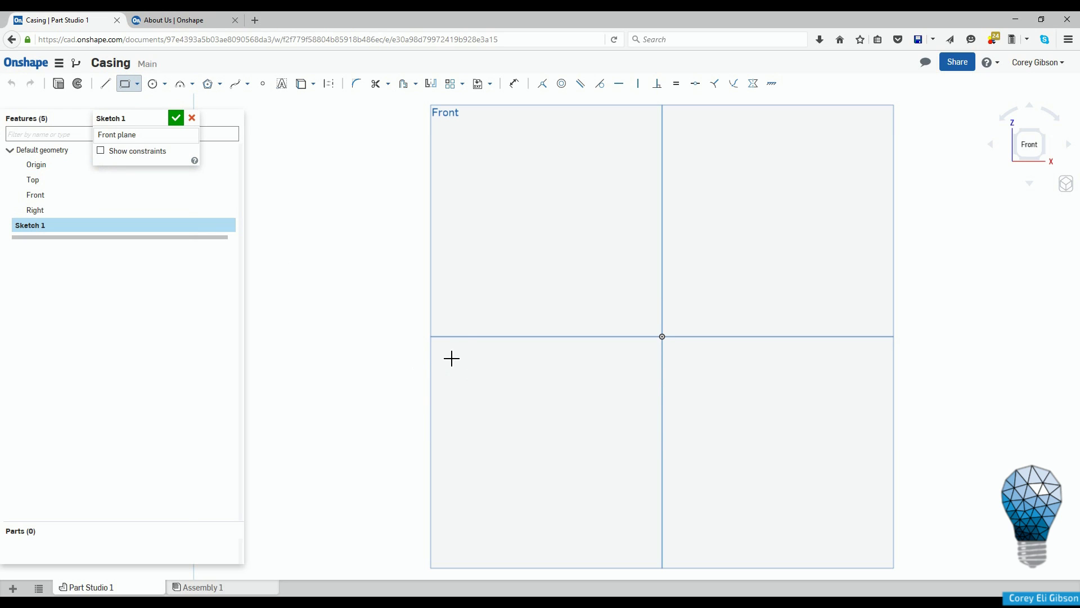
pyautogui.click(441, 337)
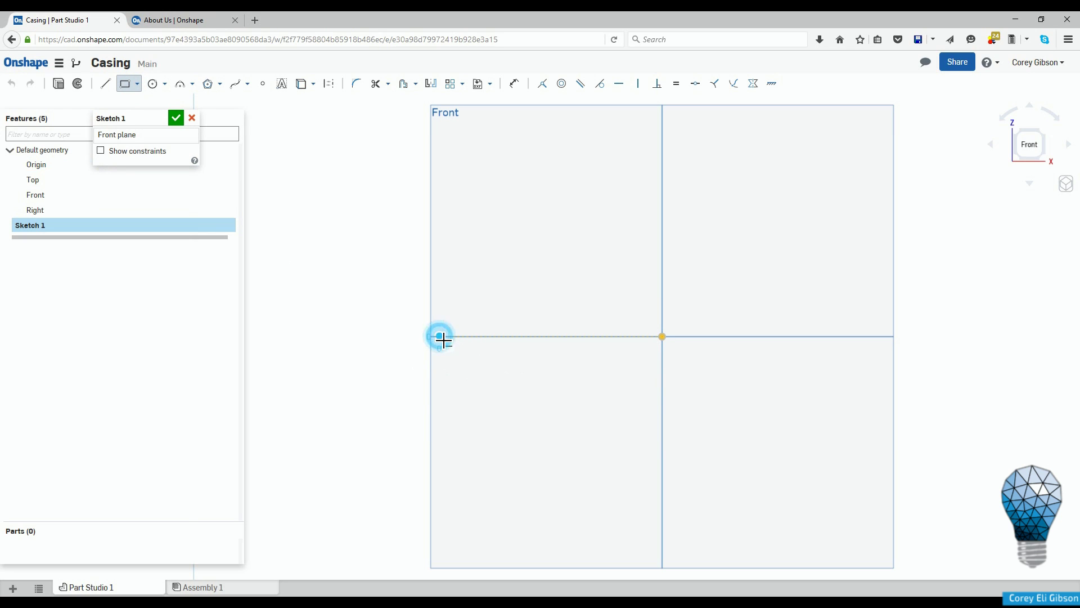
pyautogui.click(616, 423)
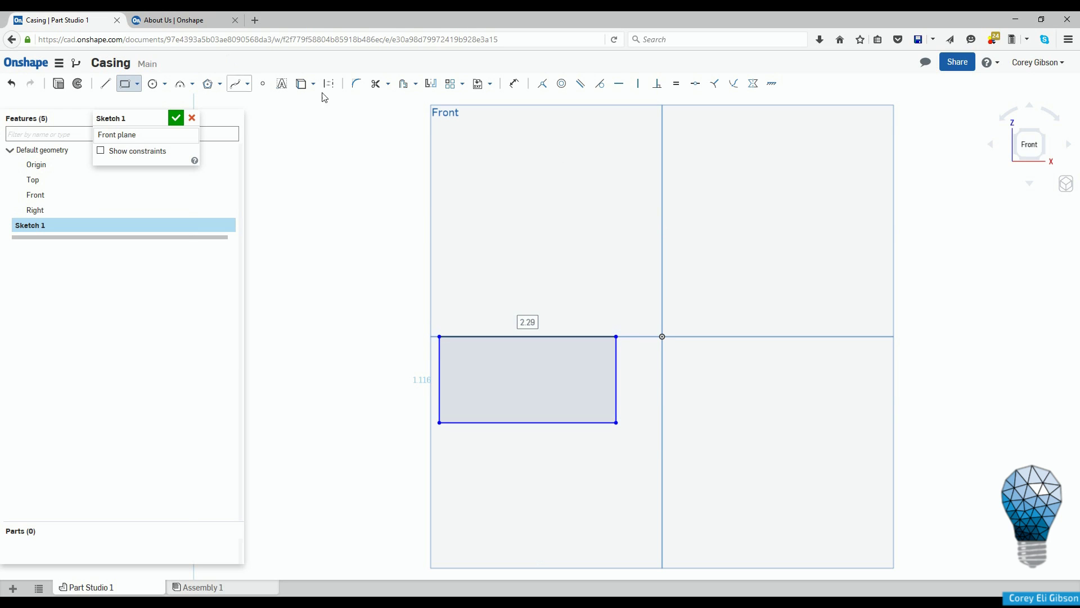
# Sketch a circle about 1.34 in in diameter above the rectangle, up and to the right of the origin.
pyautogui.click(152, 83)
pyautogui.click(721, 171)
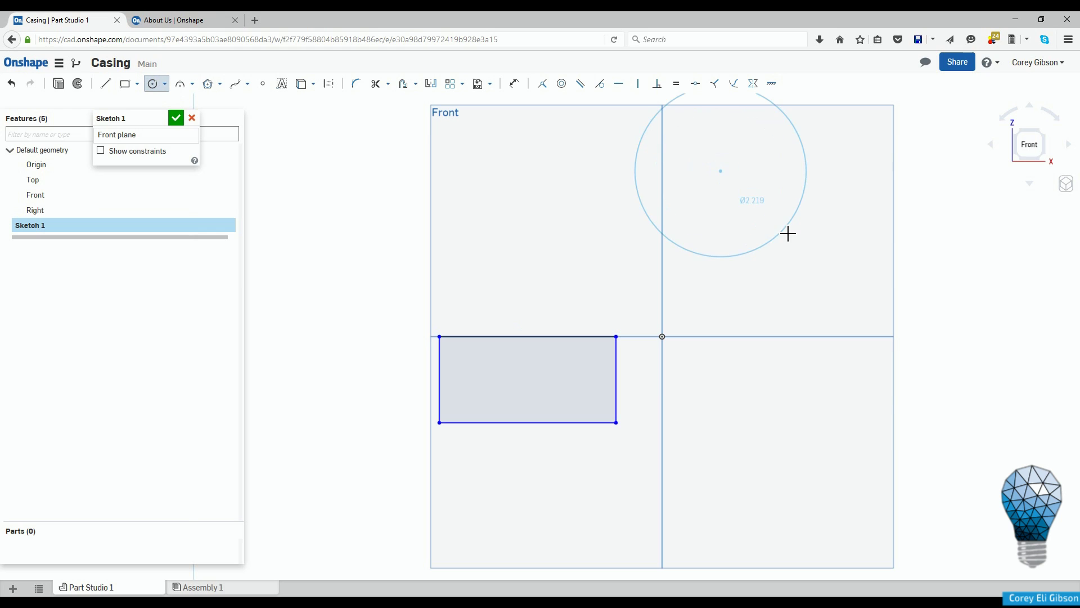
pyautogui.click(758, 207)
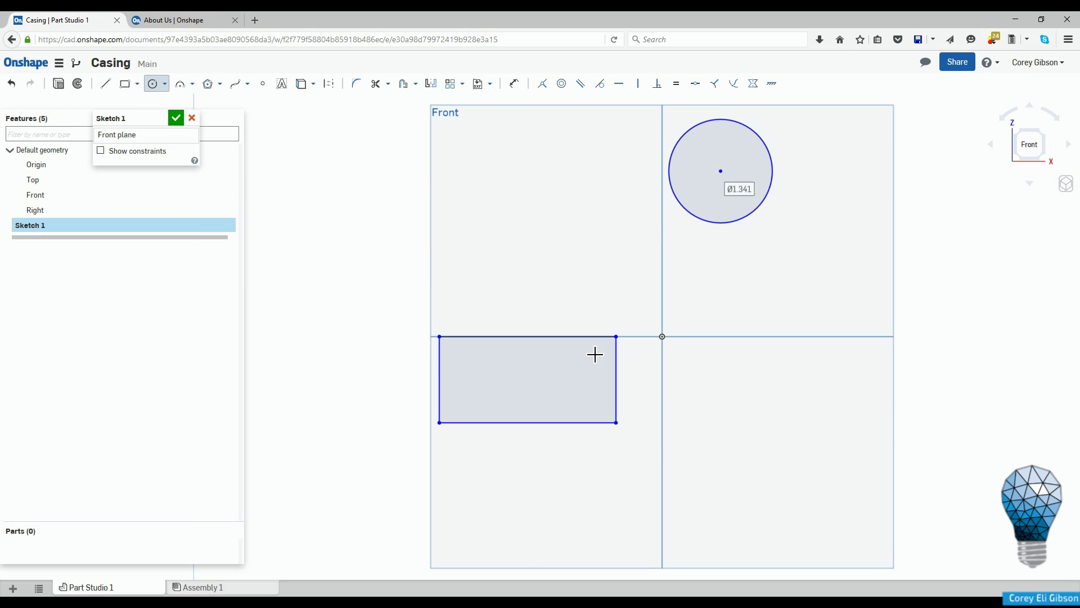
# Draw a tangent arc from the rectangle's upper-right corner to the lowest point of the circle.
pyautogui.click(191, 86)
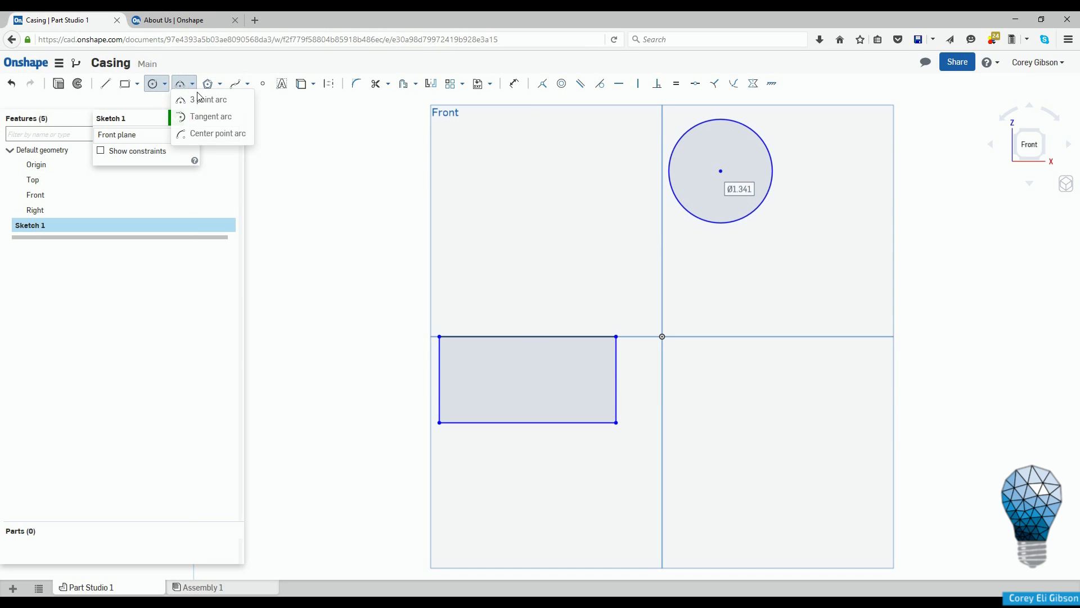
pyautogui.click(211, 118)
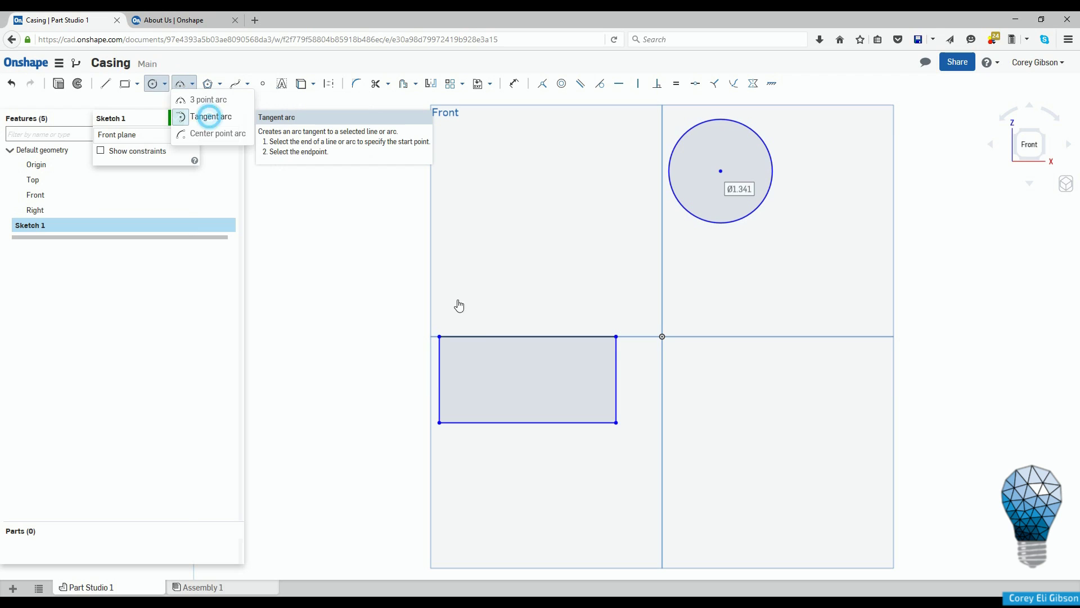
pyautogui.click(618, 338)
pyautogui.click(724, 226)
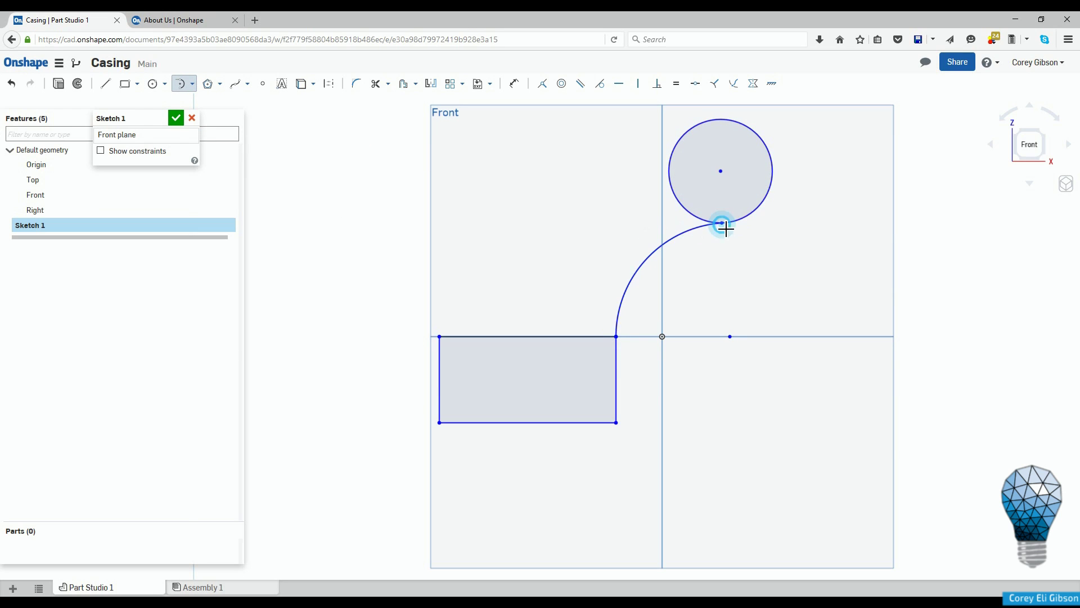
# Try a tangent arc from the rectangle's upper-left corner to the circle's upper edge and delete it.
pyautogui.click(440, 337)
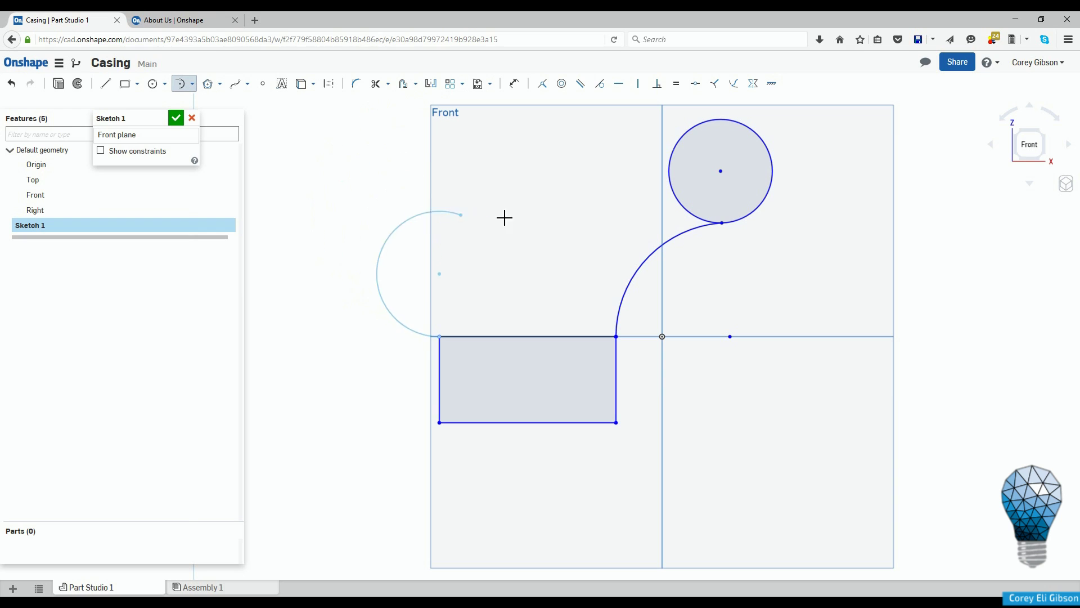
pyautogui.click(693, 131)
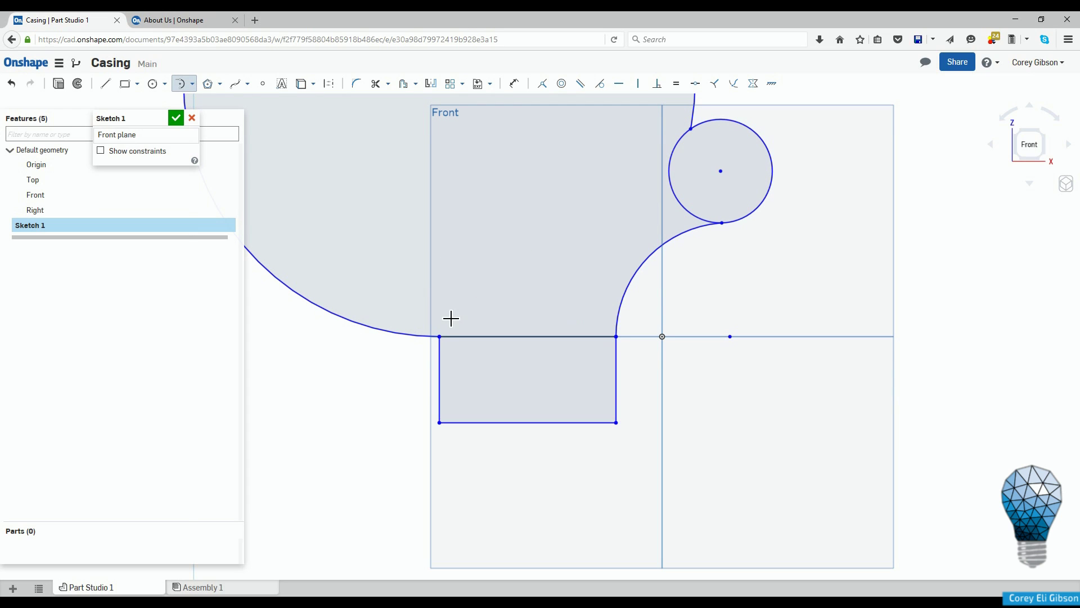
pyautogui.press('Escape')
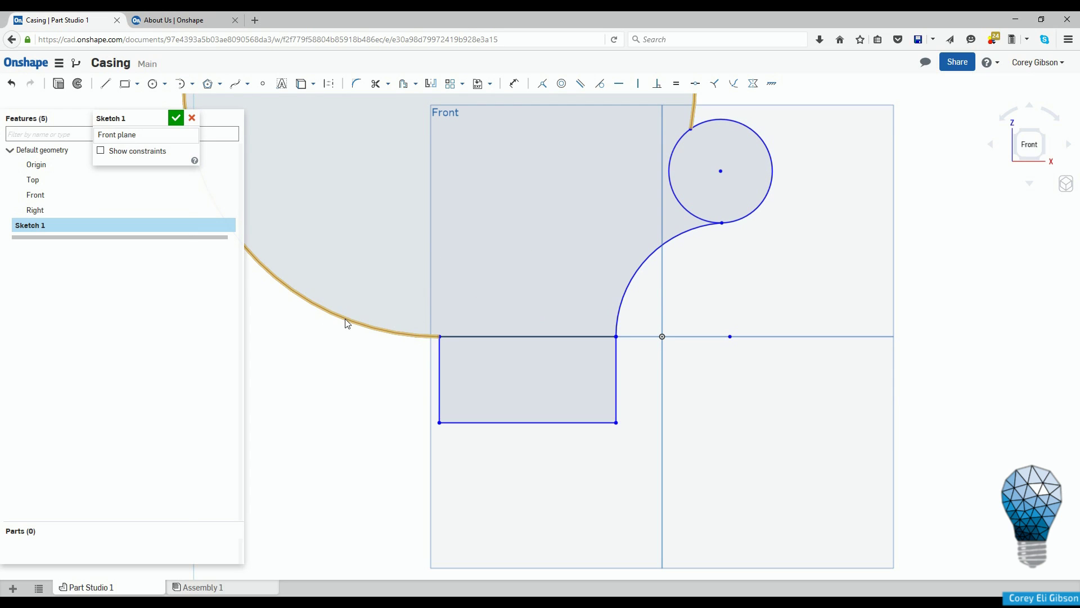
pyautogui.click(344, 323)
pyautogui.press('Delete')
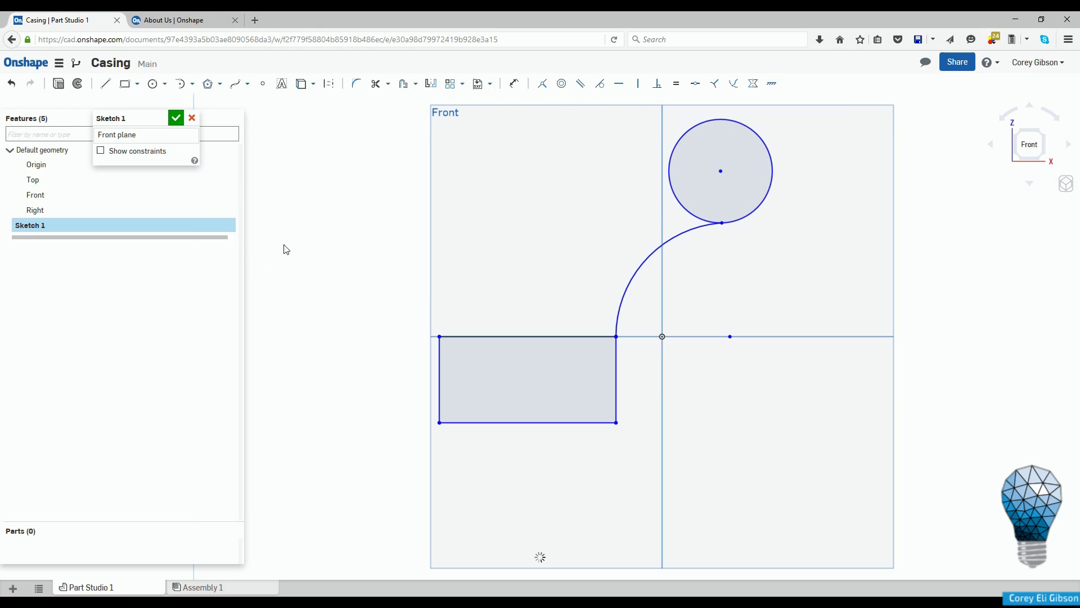
# Draw the outer arc from the rectangle's upper-left corner, tangent to its left side, ending on the circle's upper edge.
pyautogui.click(193, 84)
pyautogui.click(216, 133)
pyautogui.scroll(-1, 442, 359)
pyautogui.click(440, 337)
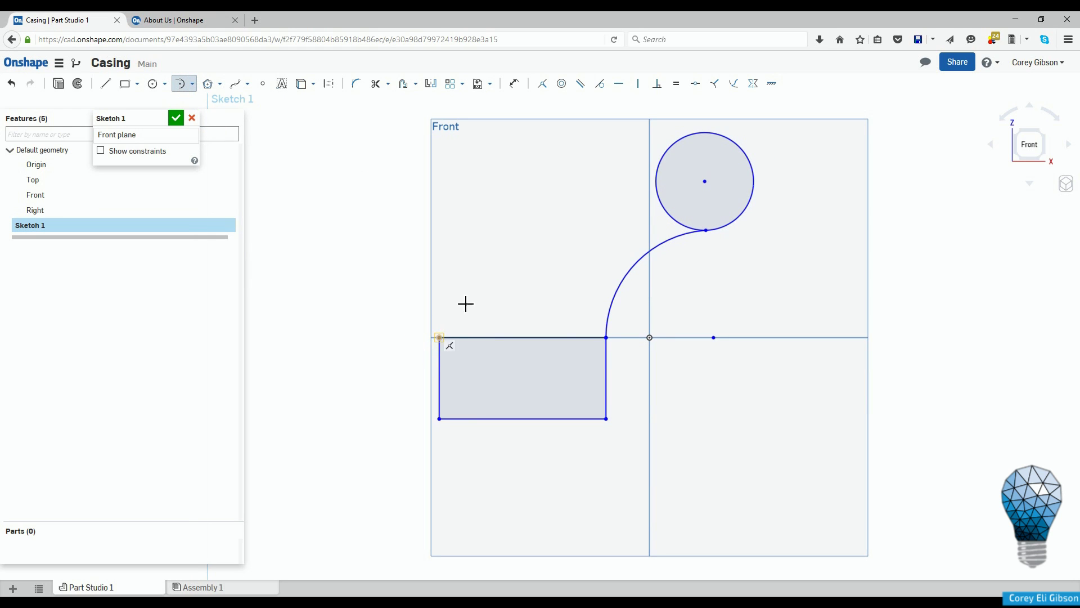
pyautogui.click(687, 137)
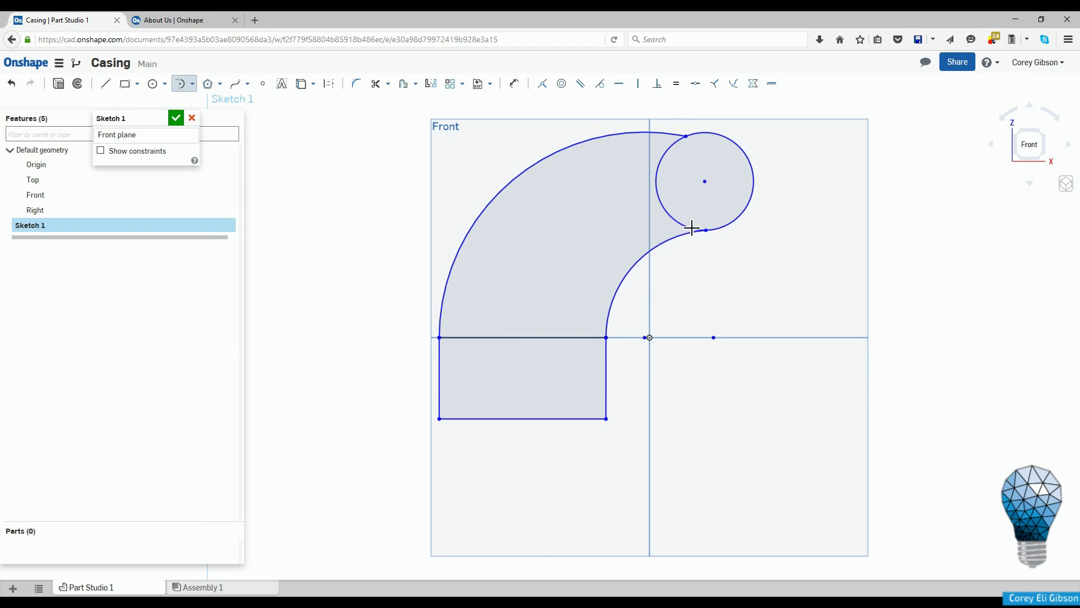
pyautogui.press('Escape')
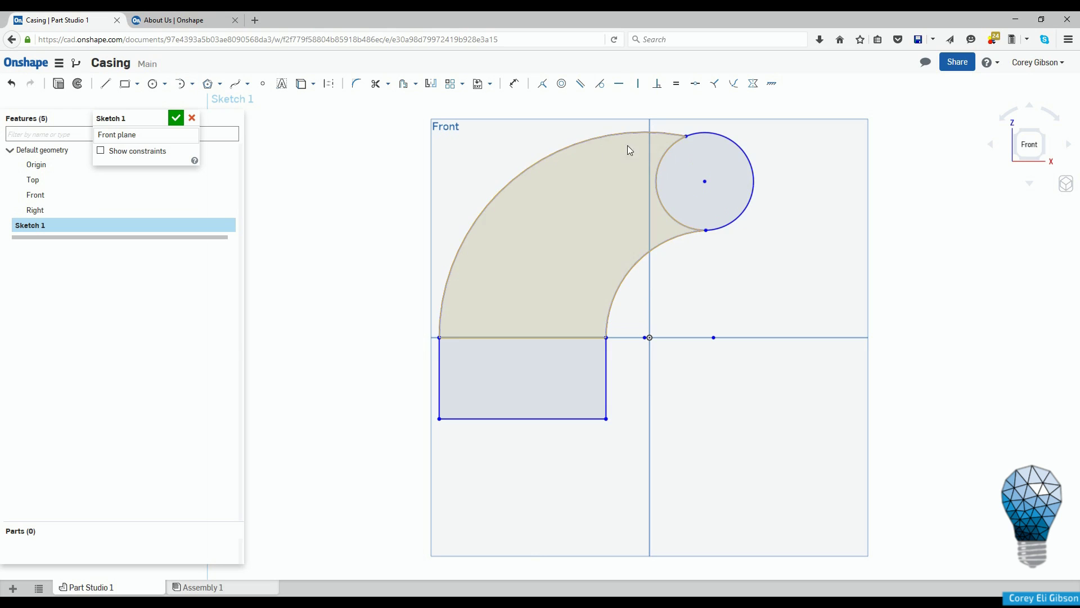
# Apply tangent constraints between the circle and both the outer and the inner arc.
pyautogui.click(671, 133)
pyautogui.click(700, 134)
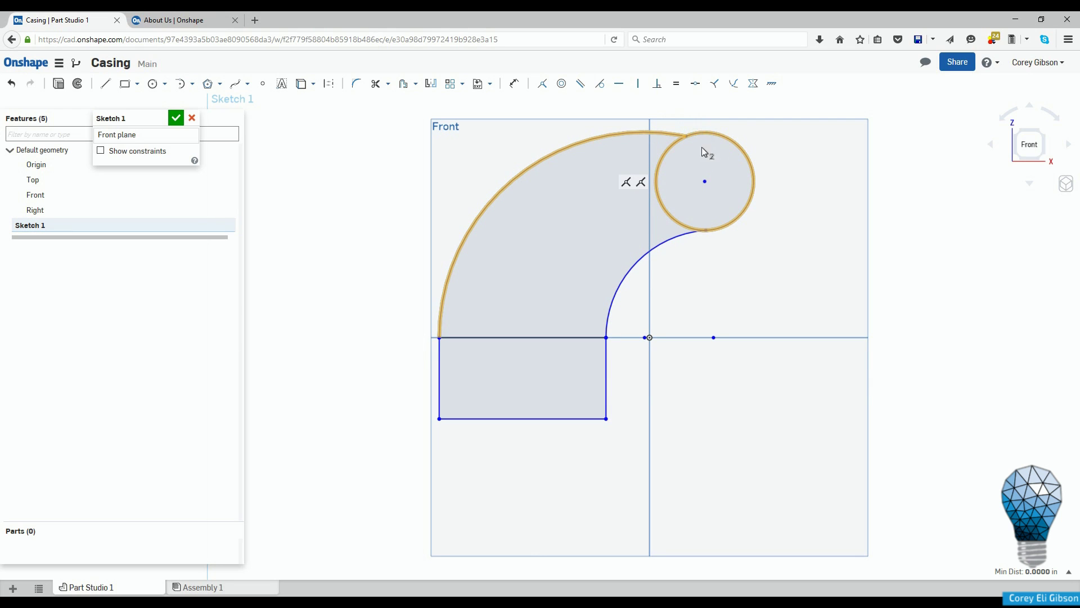
pyautogui.click(601, 88)
pyautogui.click(721, 281)
pyautogui.click(684, 254)
pyautogui.click(716, 235)
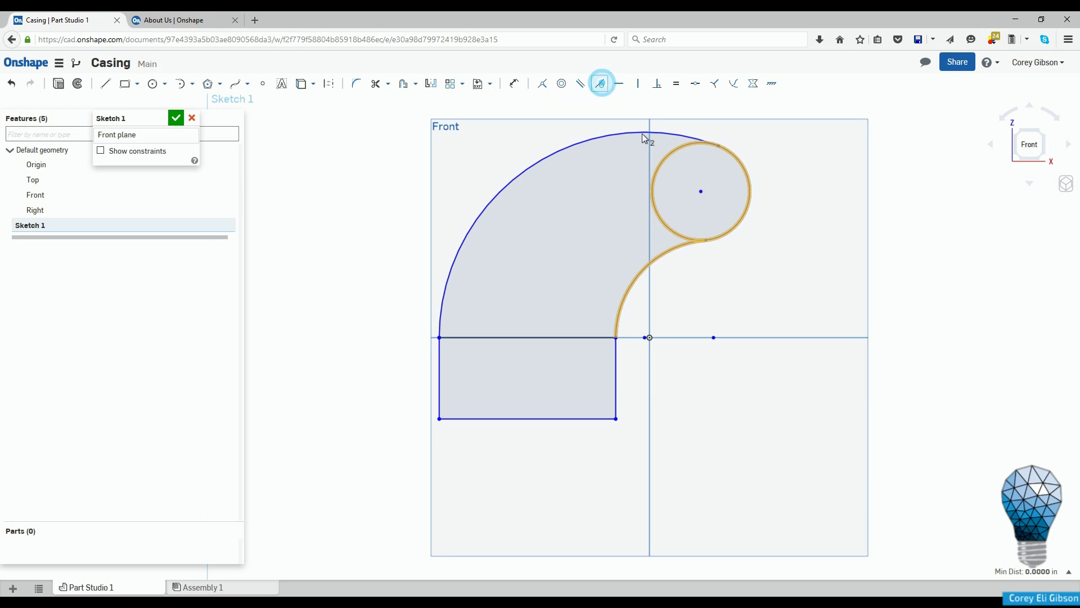
pyautogui.click(954, 246)
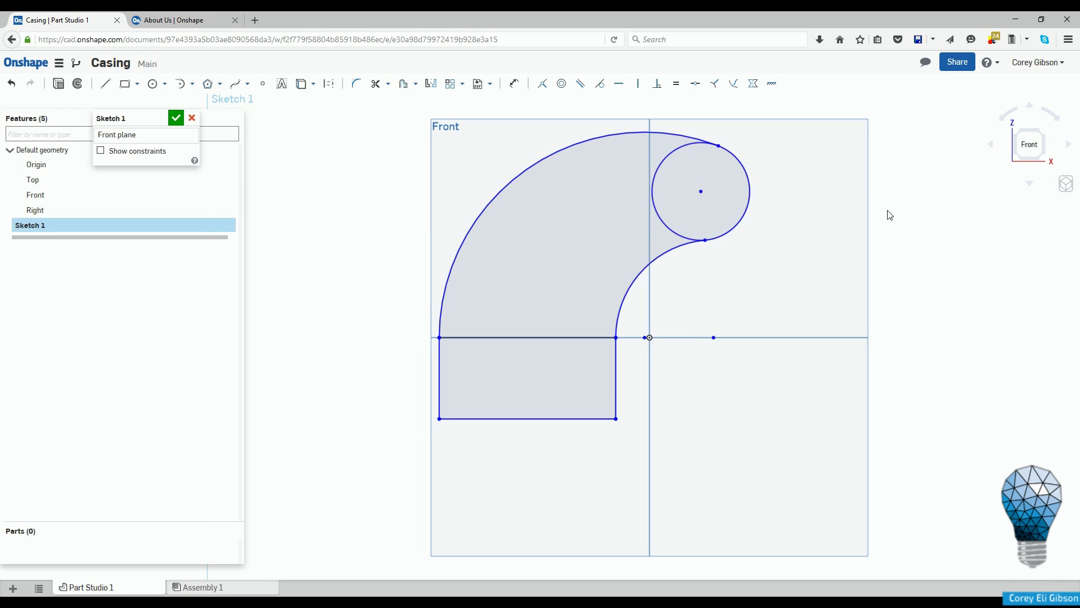
# Reshape the profile by moving the outer arc's endpoint on the circle, shrinking the circle to about 1.13 in in diameter.
pyautogui.scroll(1, 891, 216)
pyautogui.moveTo(709, 141)
pyautogui.mouseDown()
pyautogui.moveTo(697, 141)
pyautogui.moveTo(742, 148)
pyautogui.mouseUp()
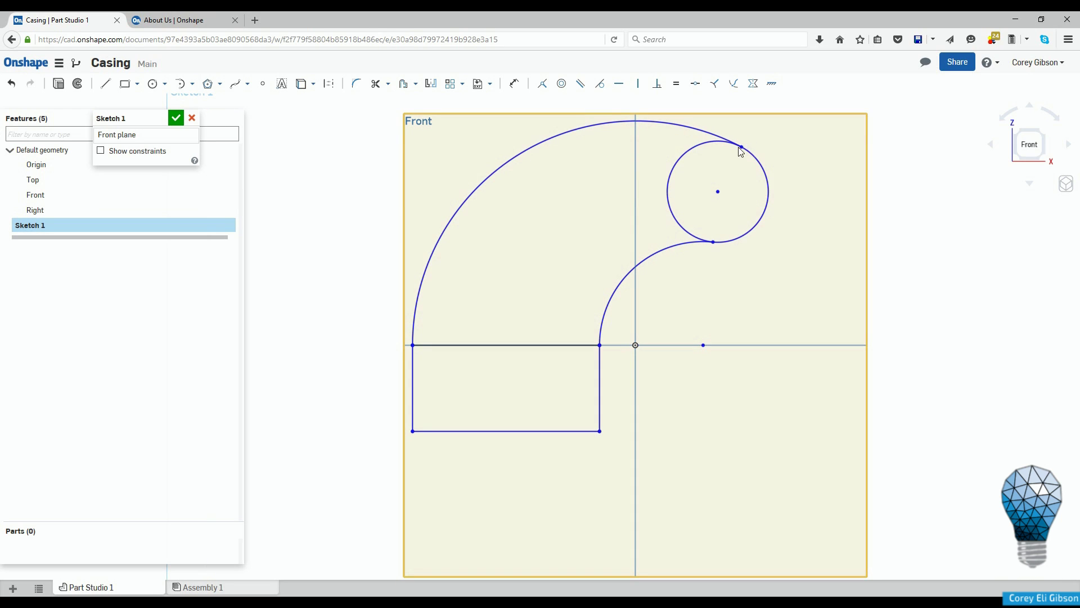
pyautogui.click(912, 144)
pyautogui.click(742, 147)
pyautogui.moveTo(743, 148)
pyautogui.mouseDown()
pyautogui.moveTo(715, 152)
pyautogui.moveTo(758, 156)
pyautogui.moveTo(750, 163)
pyautogui.mouseUp()
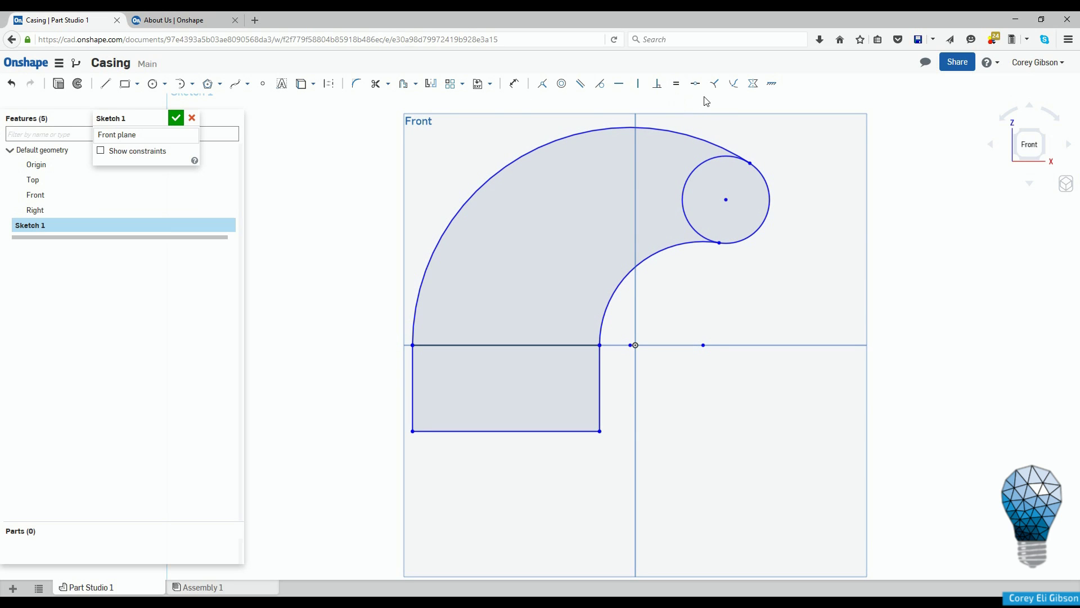
# Dimension the circle with a diameter of 2 in.
pyautogui.click(513, 84)
pyautogui.click(748, 241)
pyautogui.click(823, 269)
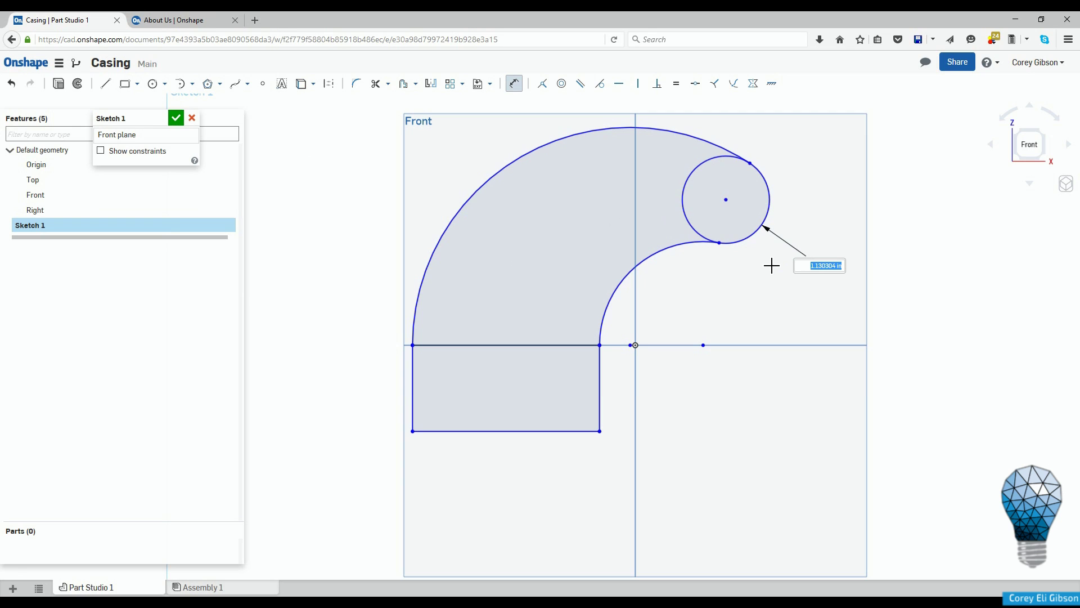
pyautogui.write('2')
pyautogui.press('Return')
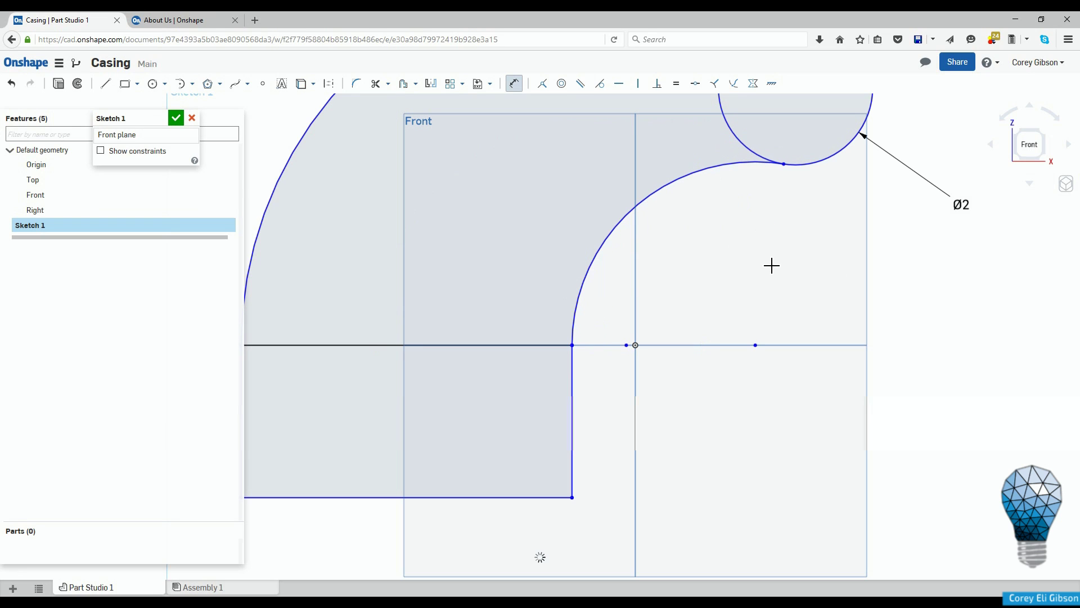
# Change the circle's diameter dimension to 1 in.
pyautogui.scroll(-3, 776, 287)
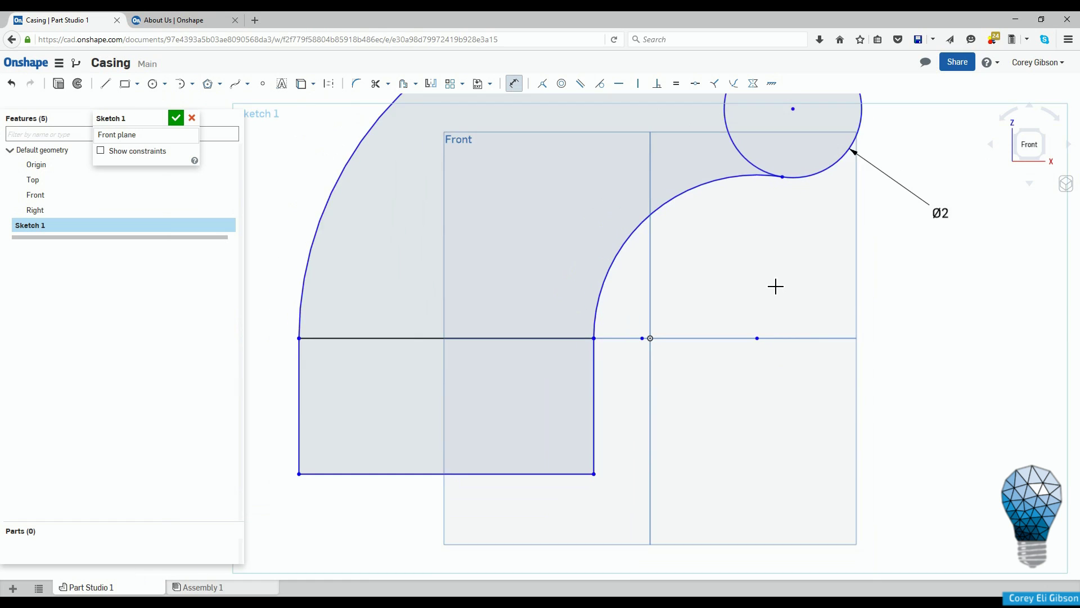
pyautogui.doubleClick(881, 240)
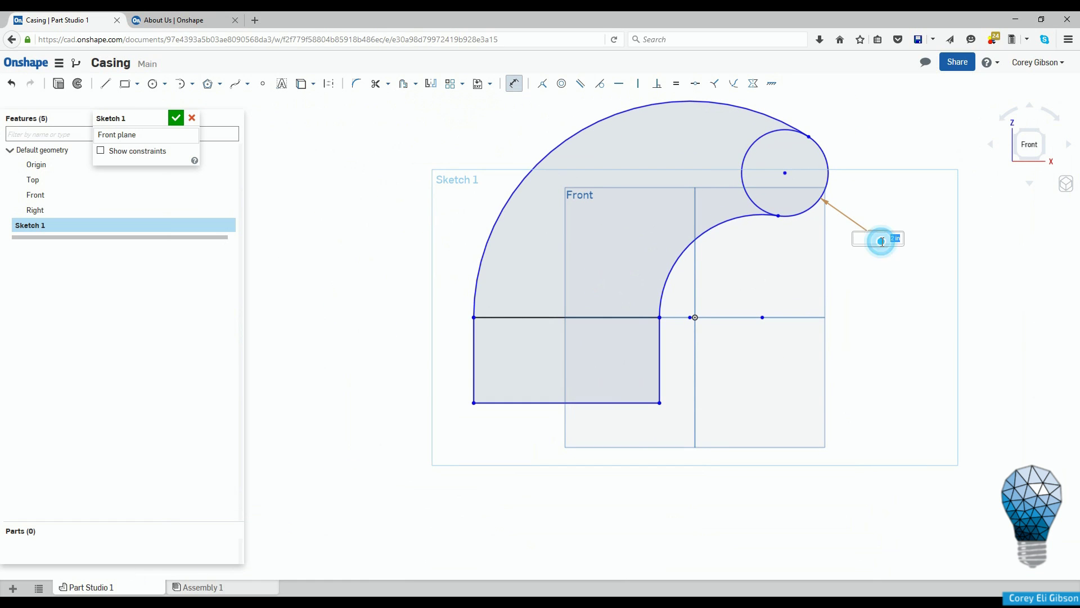
pyautogui.press('Return')
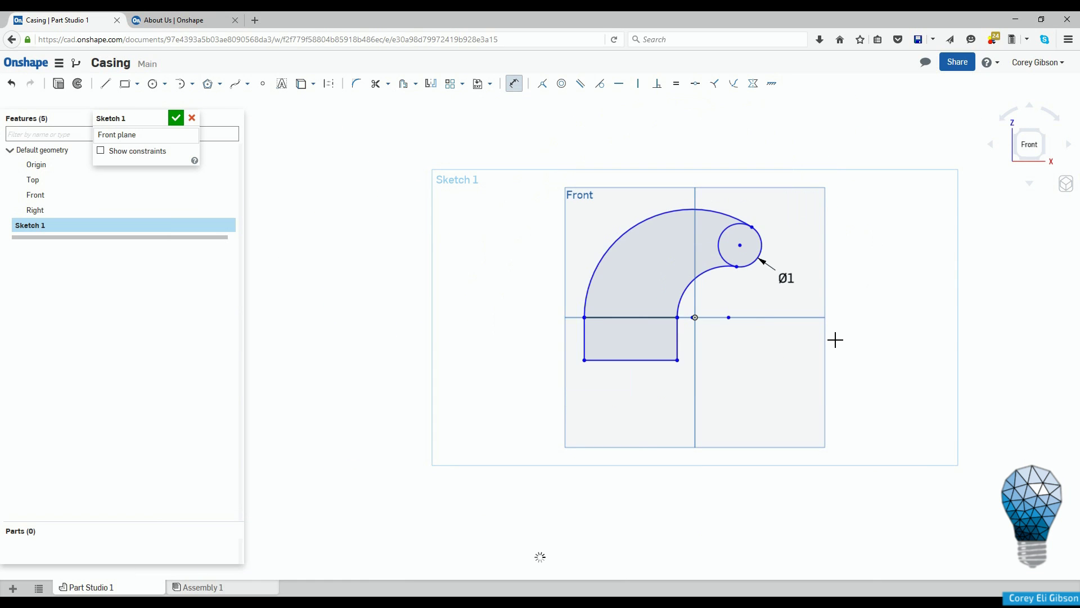
# Dimension the length of the rectangle's lower edge, accepting its drawn length.
pyautogui.scroll(3, 695, 279)
pyautogui.scroll(-2, 694, 280)
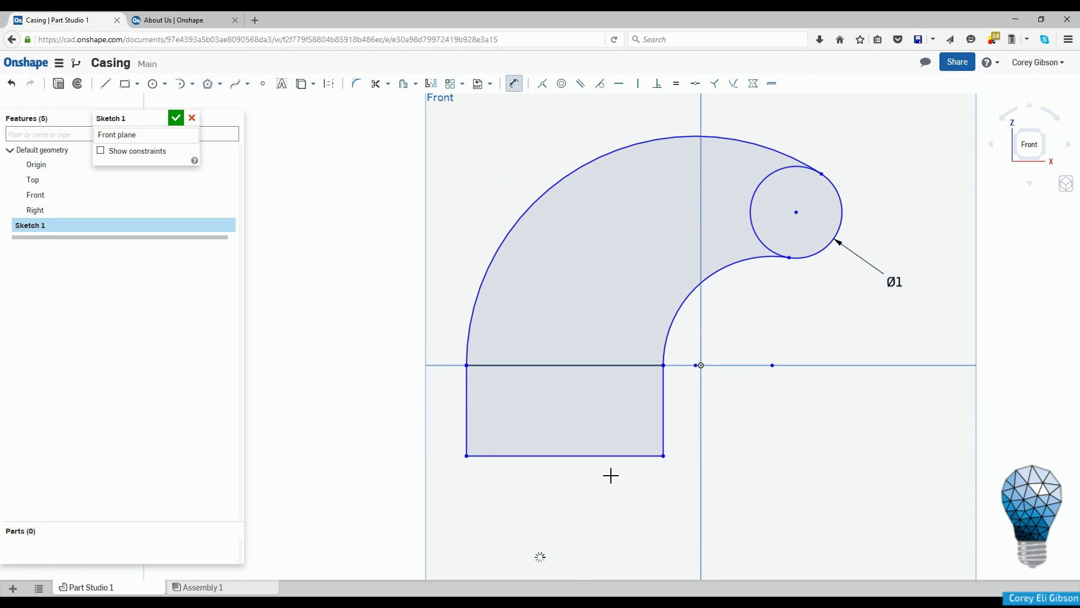
pyautogui.click(606, 456)
pyautogui.click(550, 512)
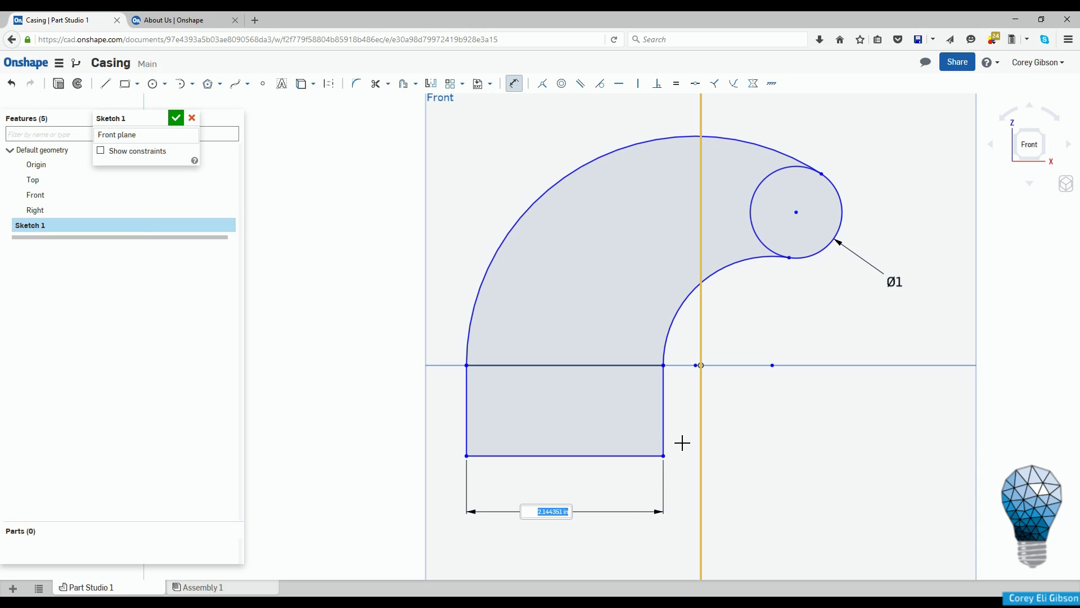
pyautogui.write('2')
pyautogui.press('Return')
pyautogui.click(667, 407)
pyautogui.press('Escape')
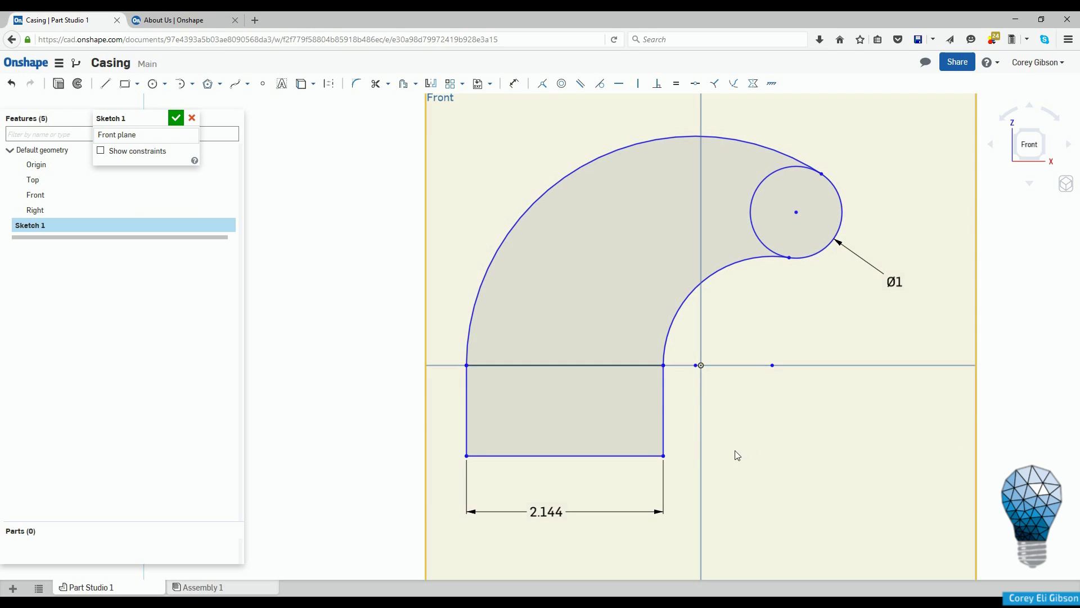
pyautogui.click(663, 400)
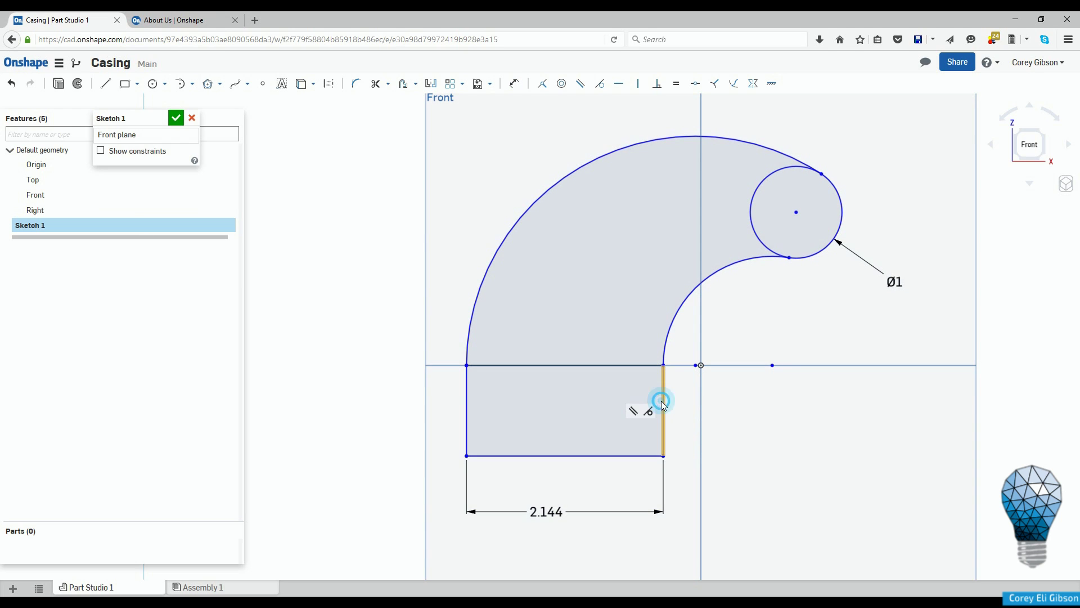
pyautogui.click(701, 409)
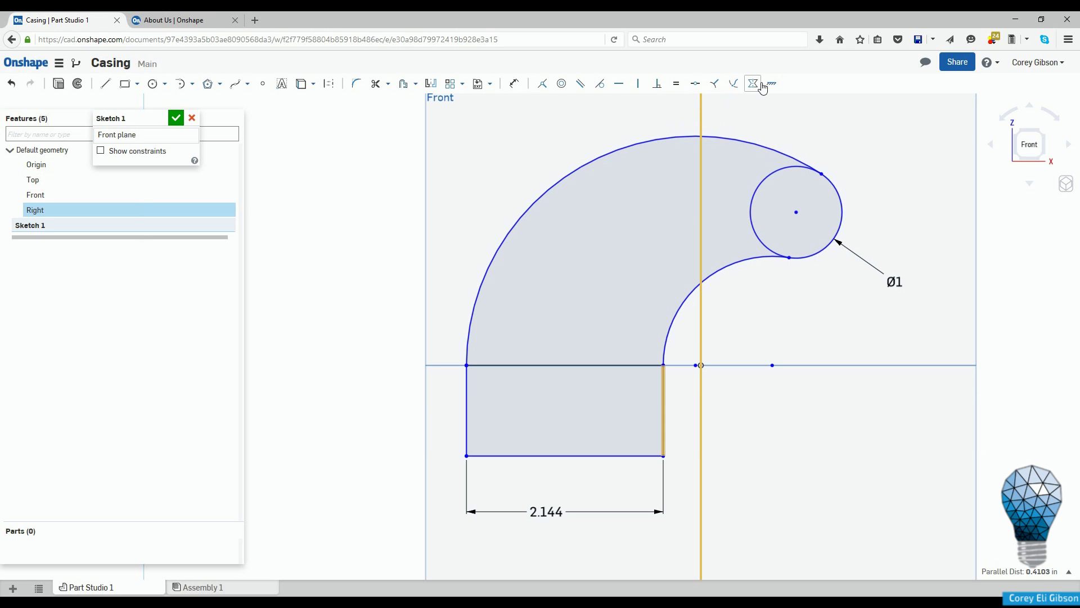
pyautogui.click(680, 412)
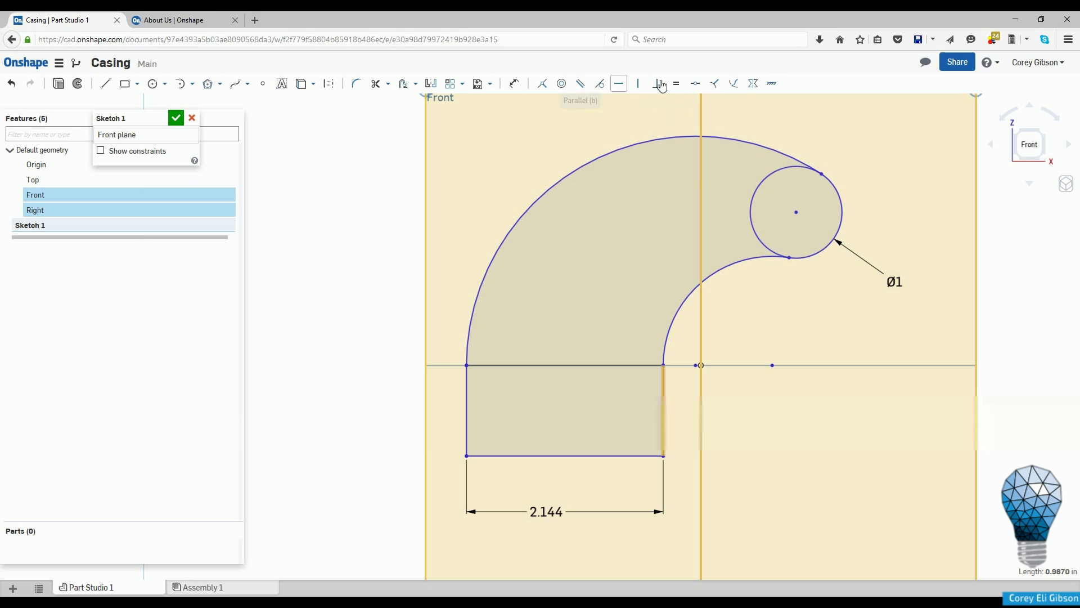
pyautogui.click(544, 84)
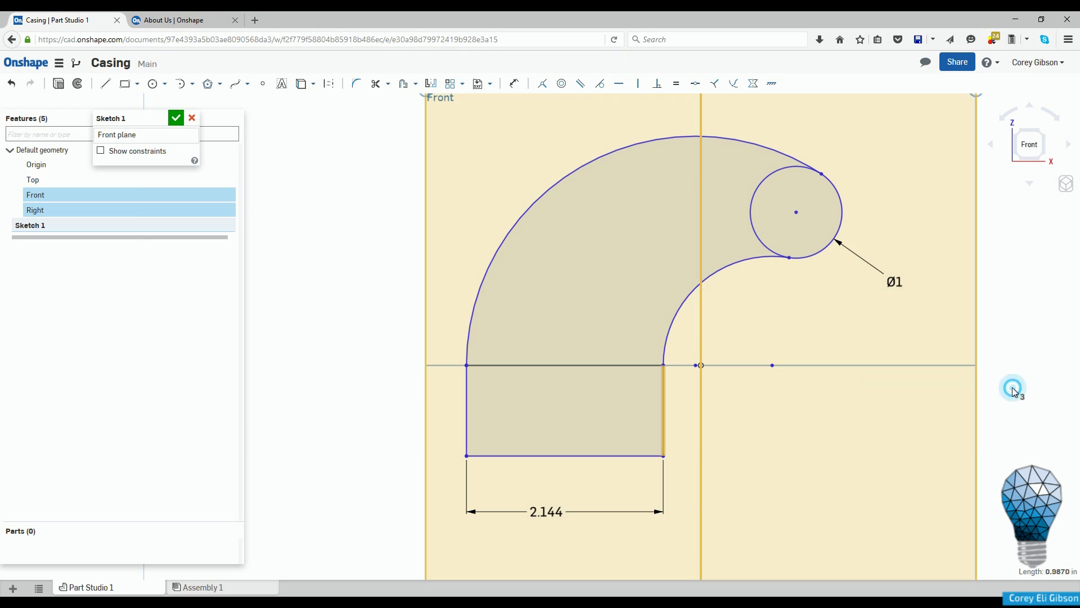
pyautogui.press('Escape')
# Apply a coincident constraint between the rectangle's upper corner at the inner arc and the origin.
pyautogui.click(663, 366)
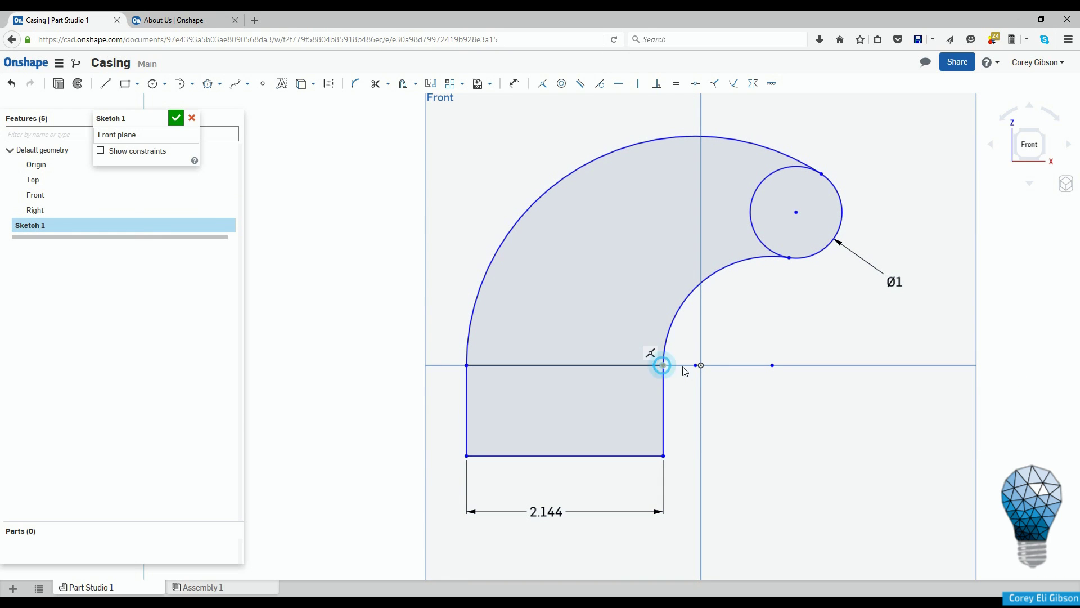
pyautogui.click(700, 365)
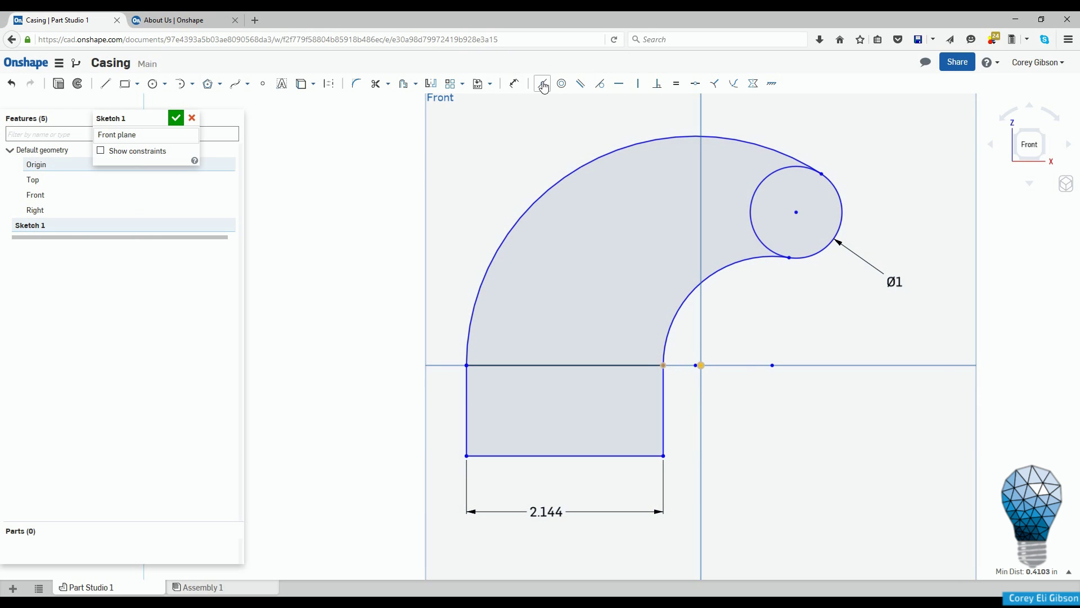
pyautogui.click(543, 83)
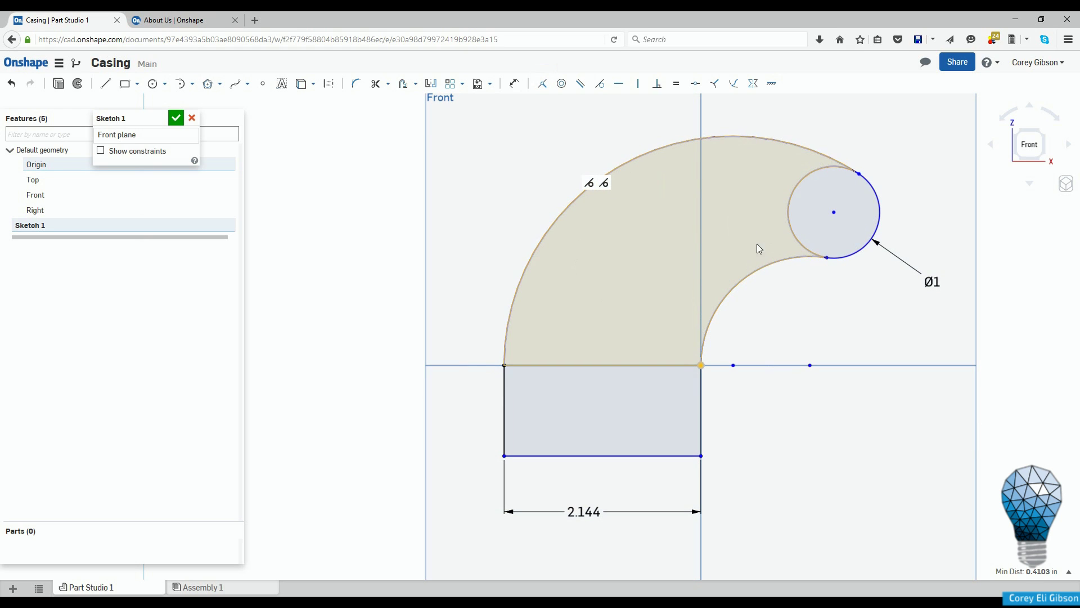
pyautogui.press('Escape')
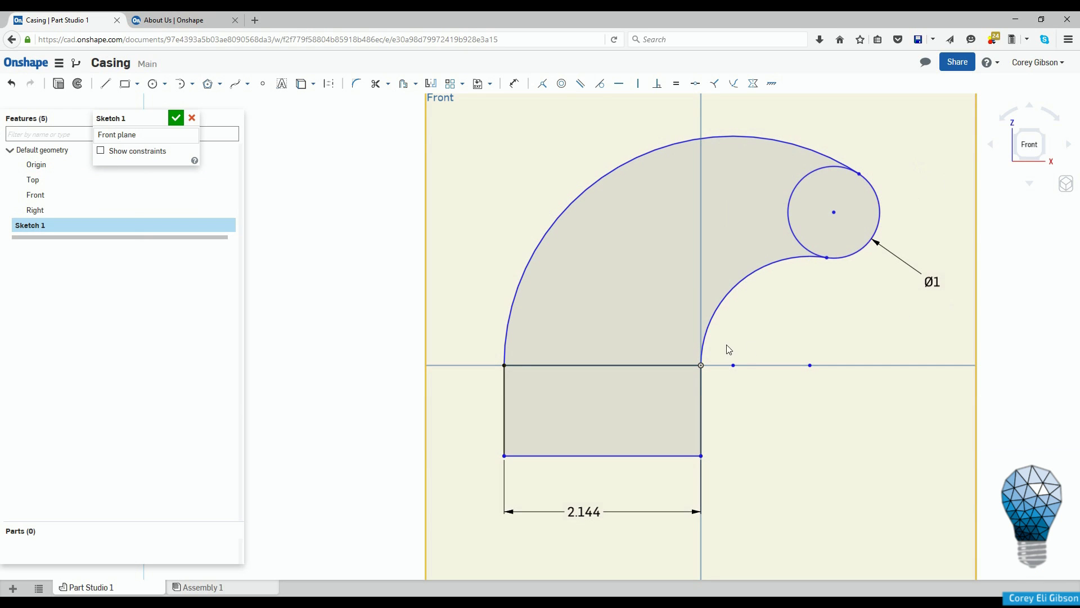
# Dimension the vertical distance from the circle's center to the horizontal axis through the origin as 1.5 in.
pyautogui.click(514, 85)
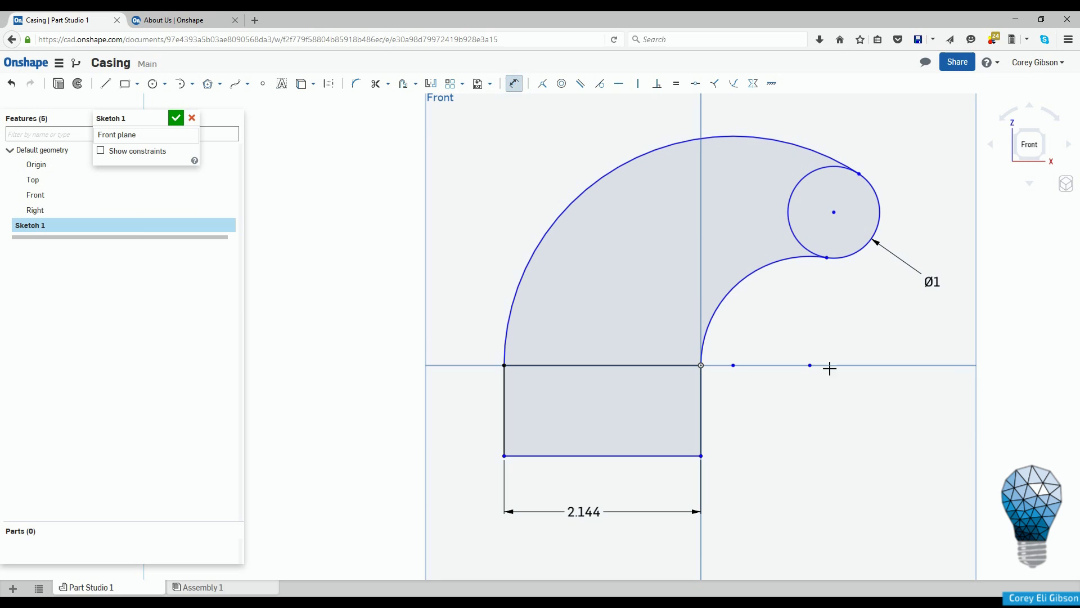
pyautogui.click(839, 215)
pyautogui.click(840, 366)
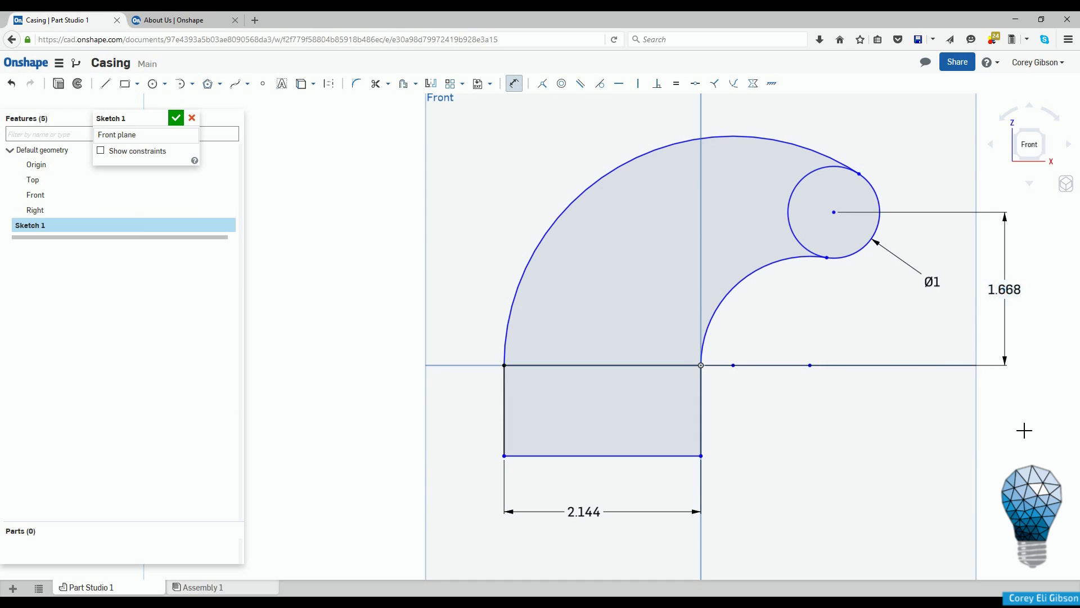
pyautogui.click(1006, 321)
pyautogui.write('1.5')
pyautogui.press('Return')
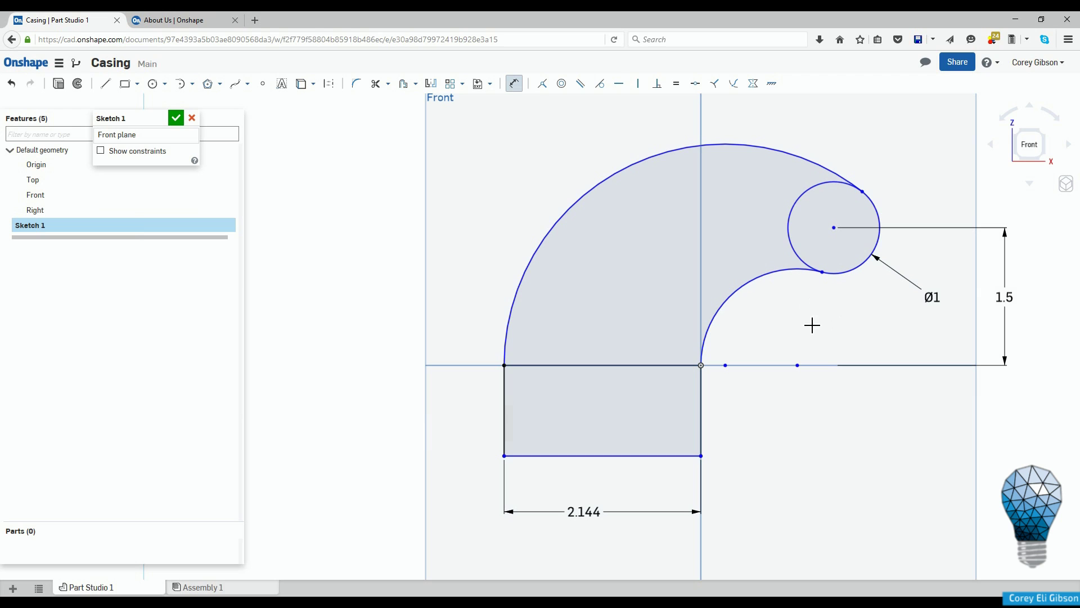
# Try moving the outer arc's endpoint on the circle to test how the circle can still shift.
pyautogui.click(833, 183)
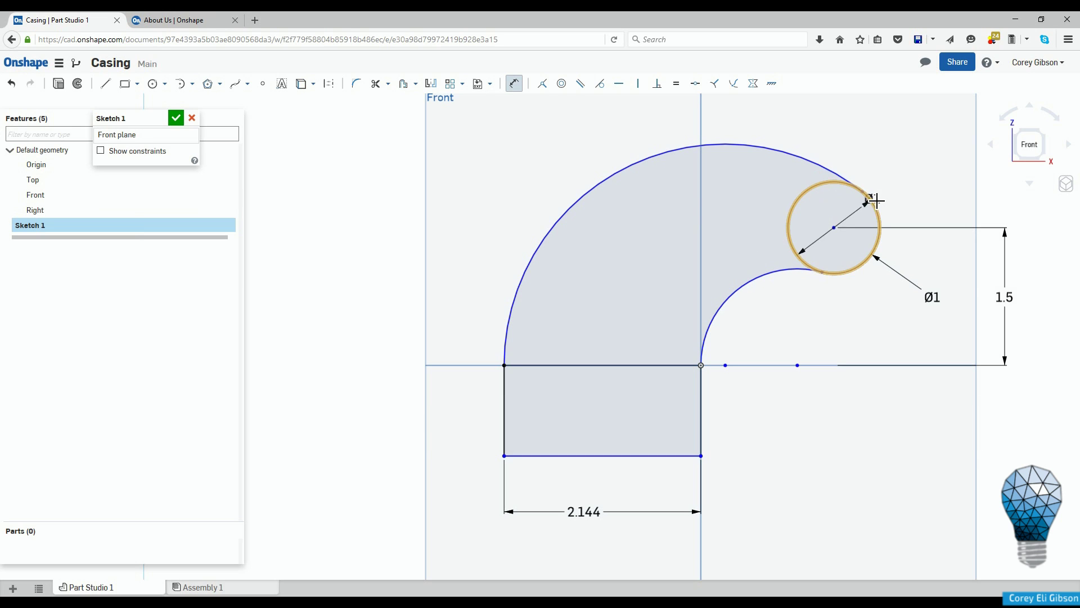
pyautogui.press('Escape')
pyautogui.click(833, 184)
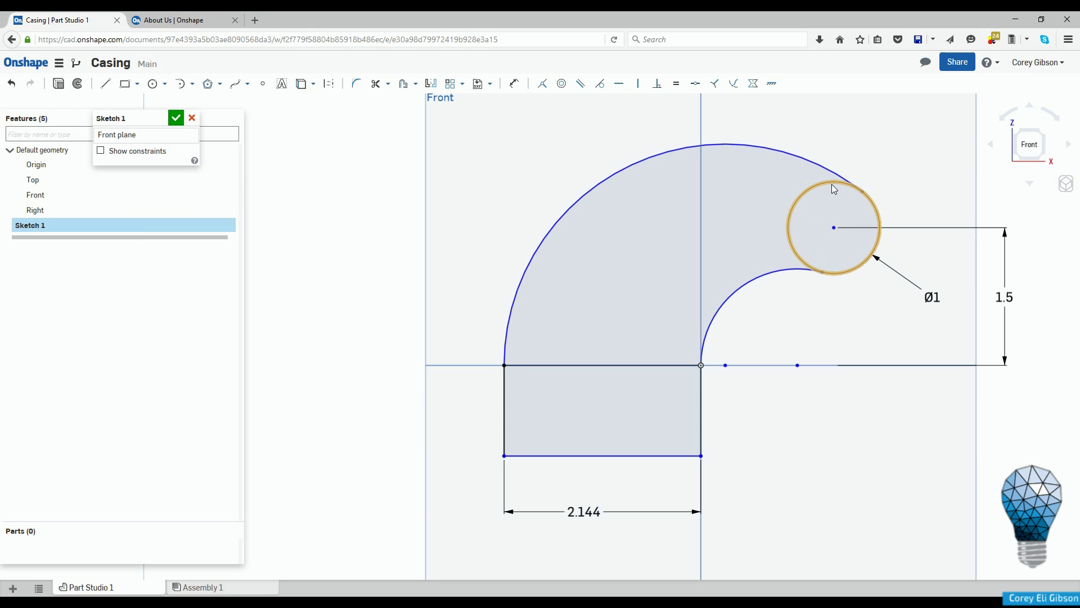
pyautogui.click(863, 190)
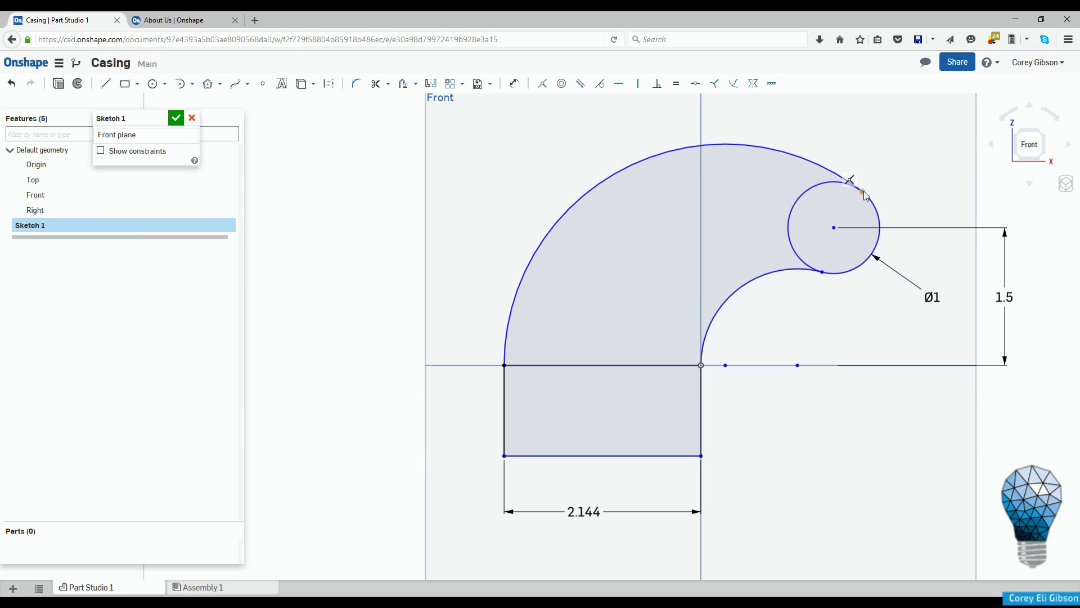
pyautogui.click(831, 183)
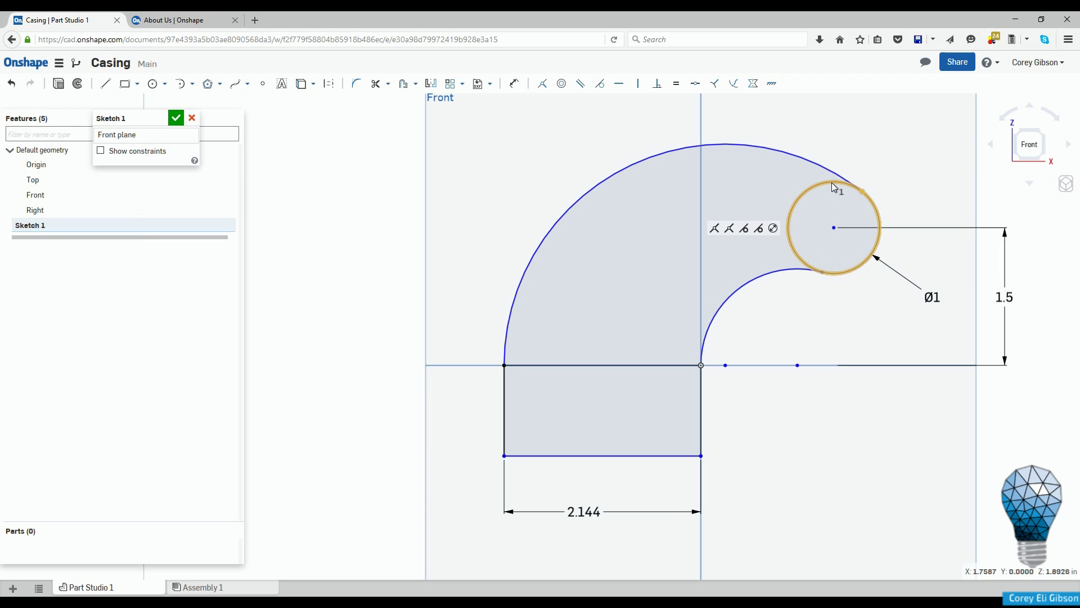
pyautogui.click(832, 182)
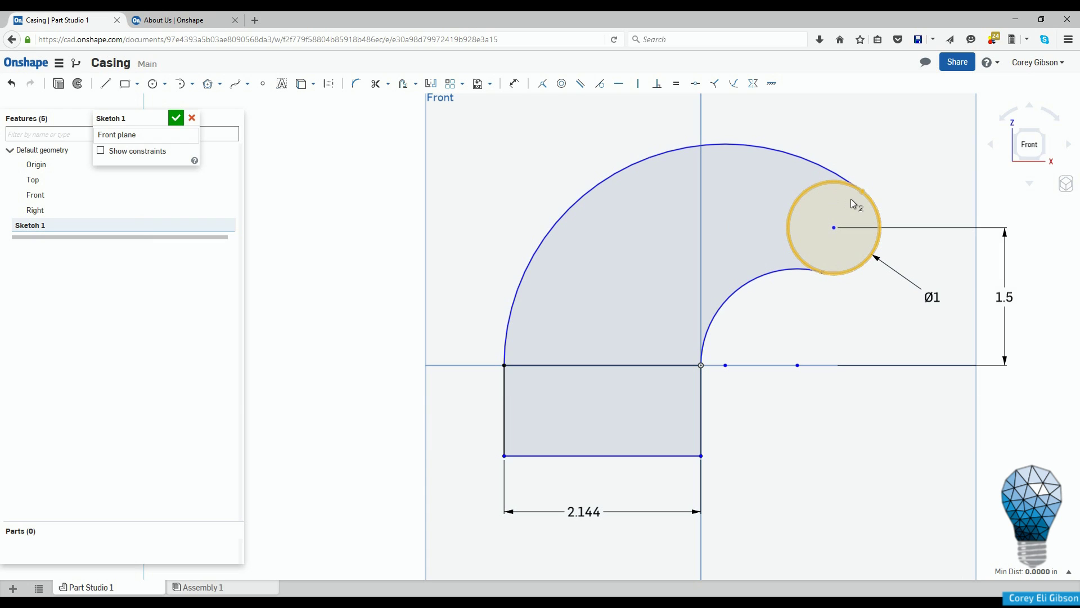
pyautogui.moveTo(863, 192)
pyautogui.mouseDown()
pyautogui.moveTo(814, 185)
pyautogui.moveTo(832, 186)
pyautogui.mouseUp()
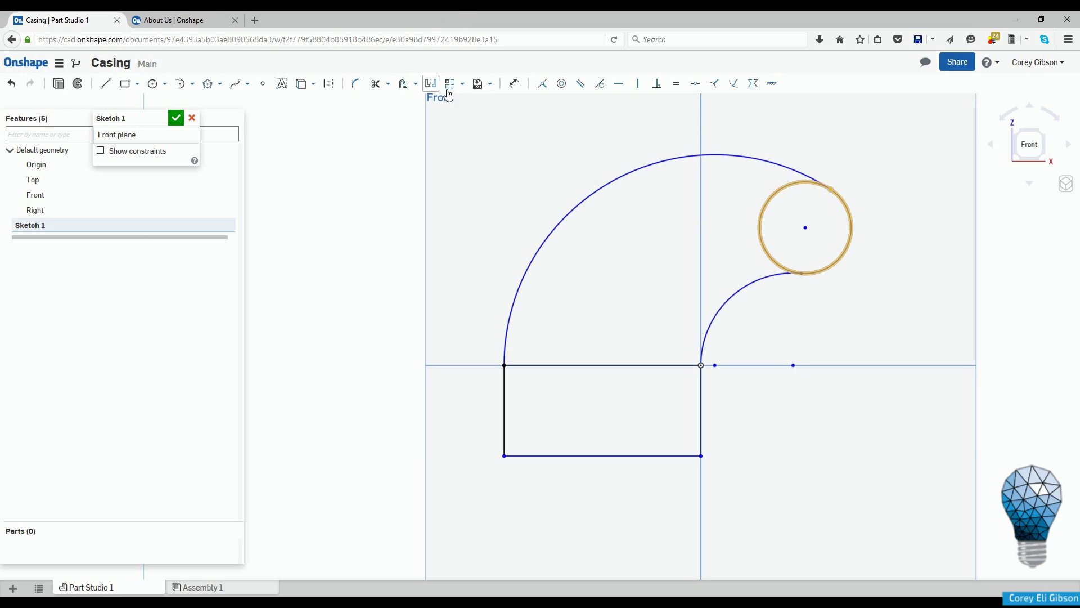
# Dimension the horizontal distance from the rectangle's edge at the origin to the circle's center as 1.25 in.
pyautogui.click(514, 84)
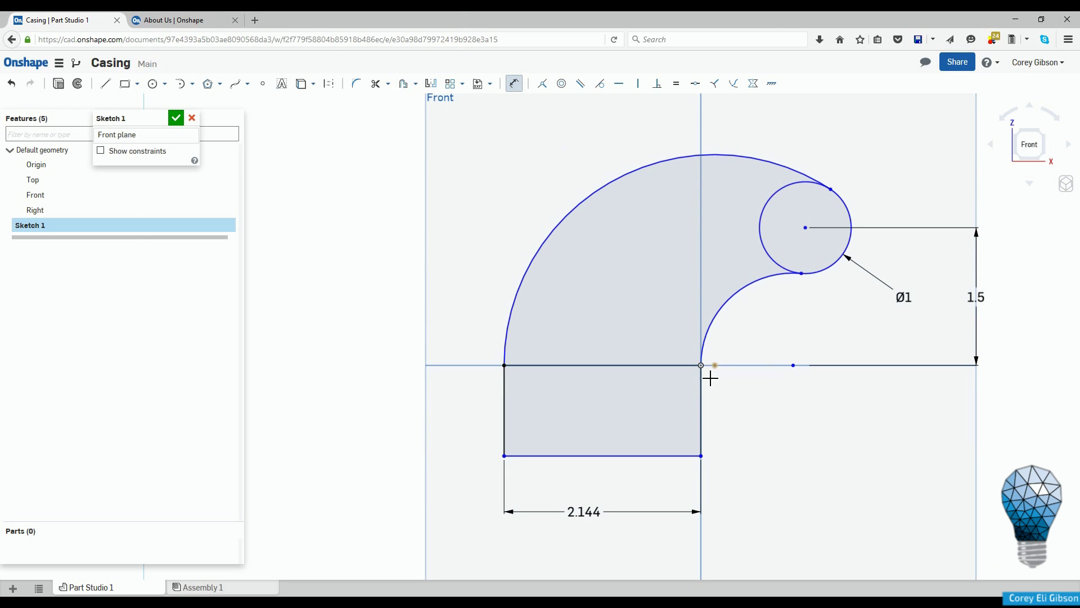
pyautogui.click(702, 408)
pyautogui.click(765, 510)
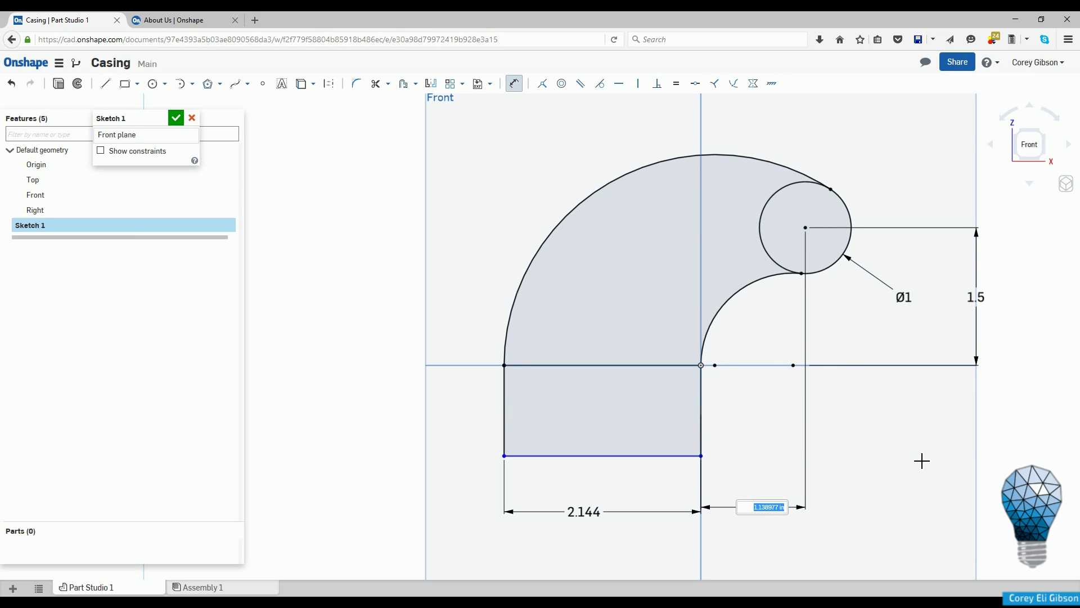
pyautogui.press('Return')
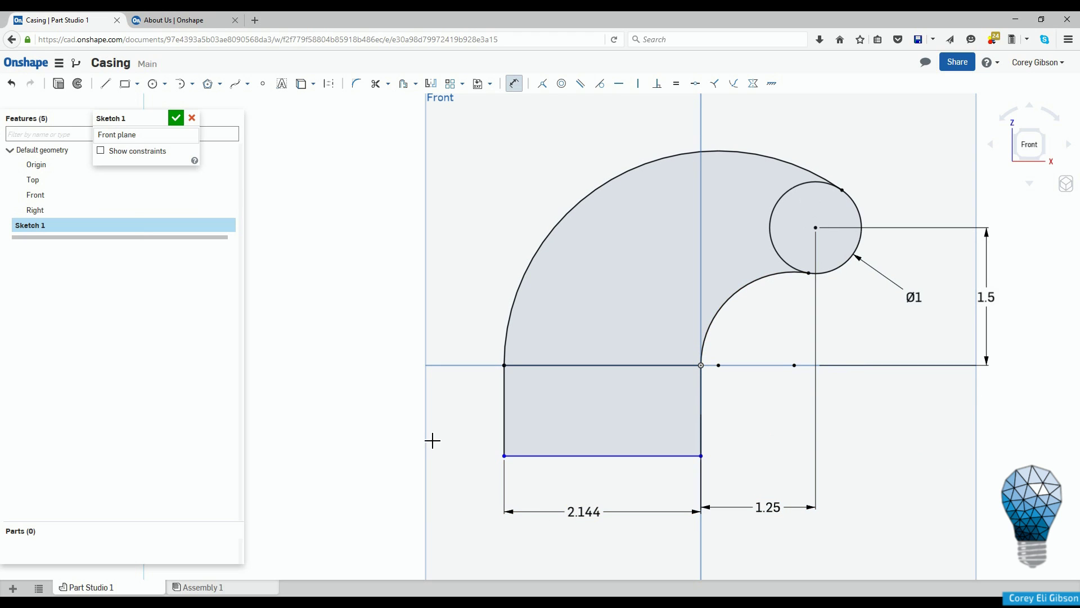
# Dimension the height of the rectangle's outer vertical edge as 1 in.
pyautogui.click(504, 429)
pyautogui.click(504, 428)
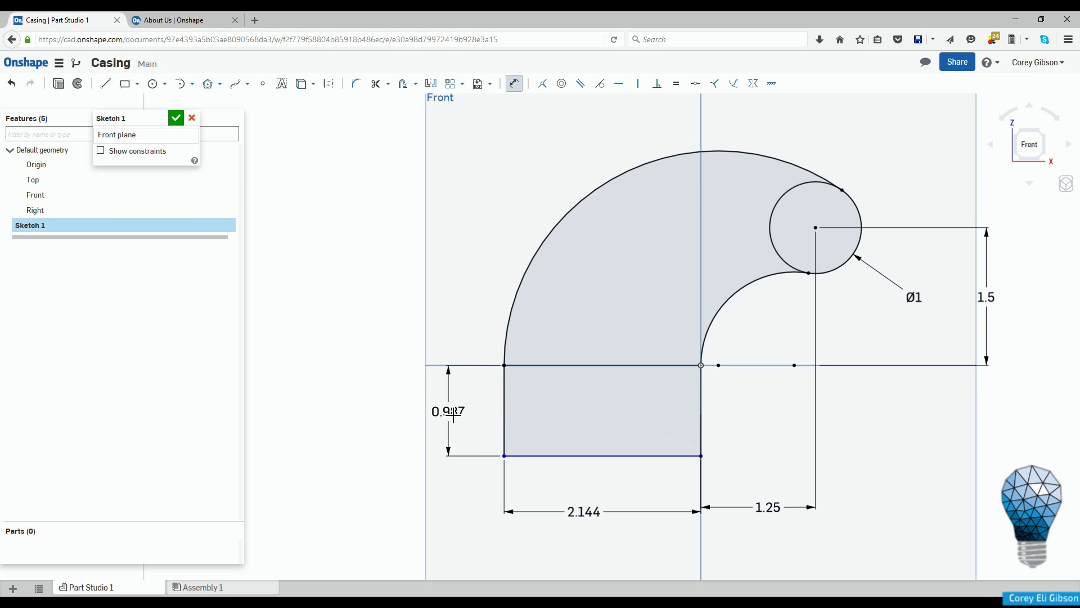
pyautogui.click(454, 414)
pyautogui.press('Return')
pyautogui.doubleClick(454, 414)
pyautogui.write('1')
pyautogui.press('Return')
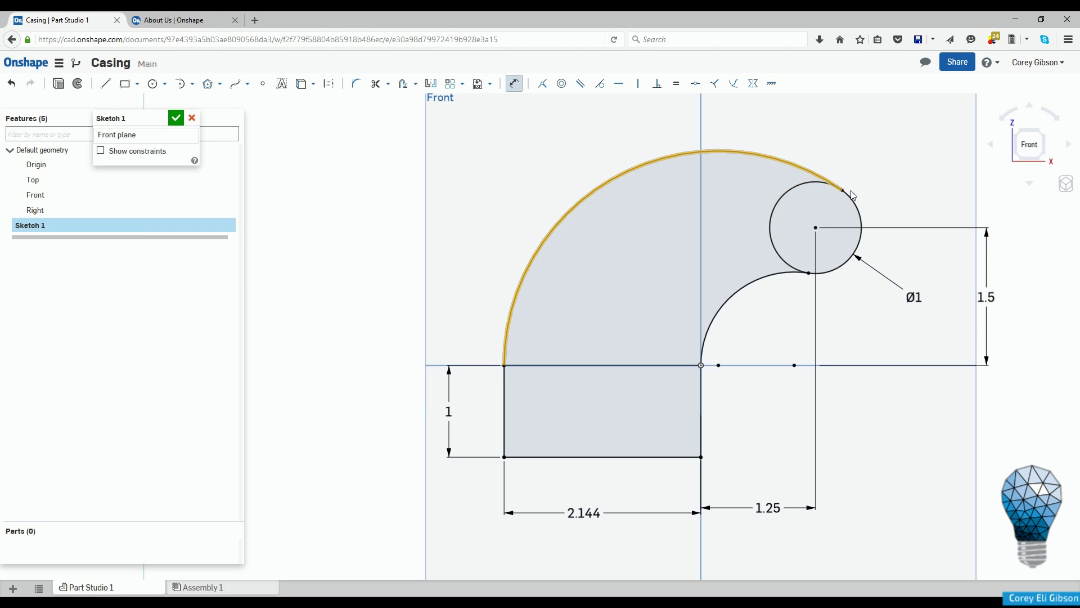
# Examine the constraints on the circle, the outer arc and their shared endpoint.
pyautogui.click(817, 184)
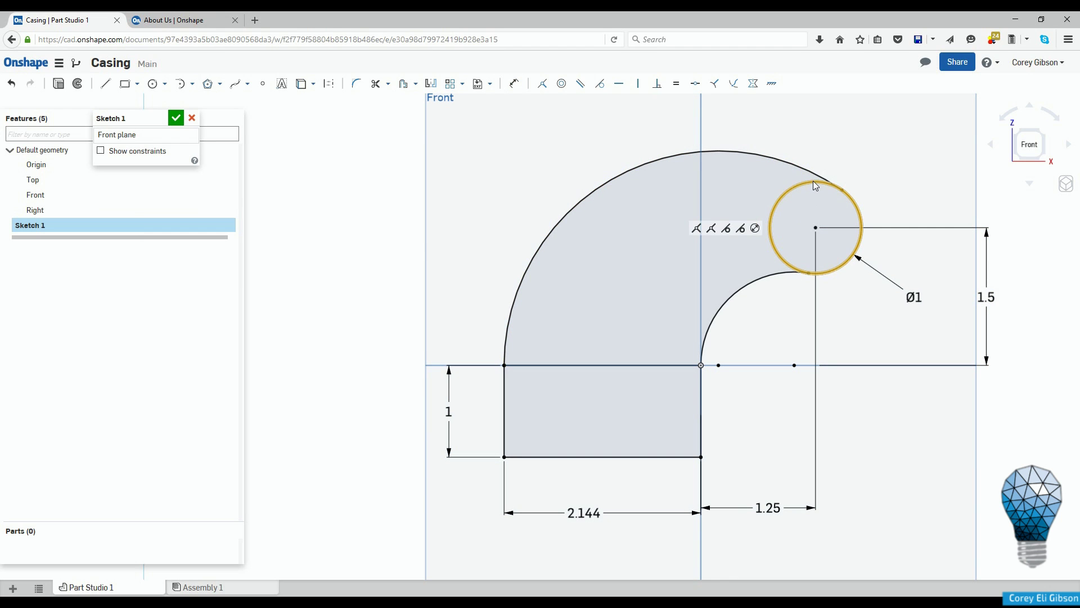
pyautogui.click(844, 189)
pyautogui.moveTo(795, 180); pyautogui.dragTo(779, 158)
pyautogui.click(535, 553)
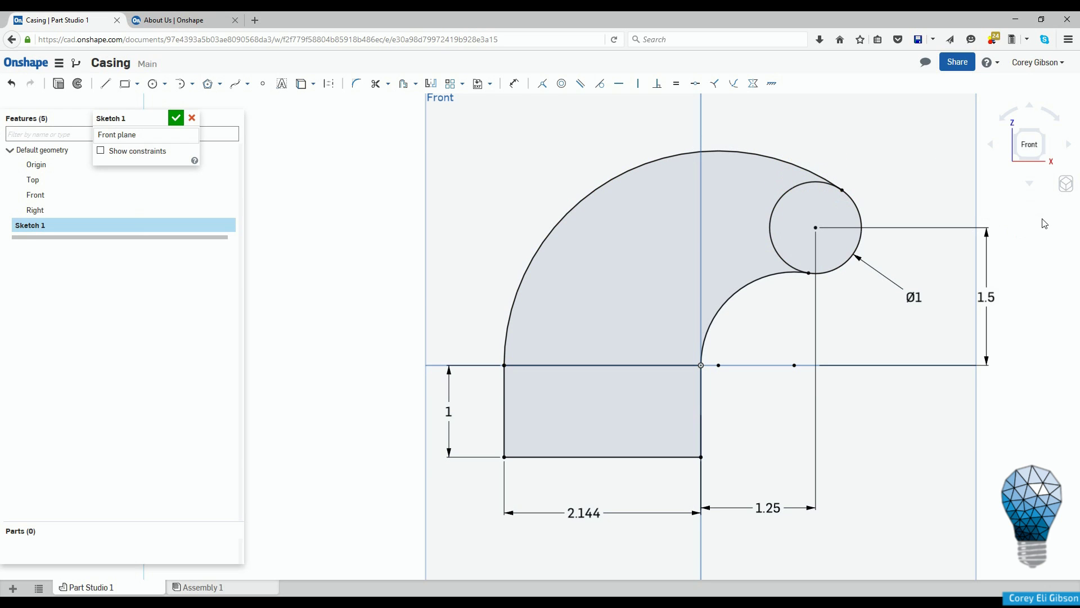
pyautogui.click(843, 191)
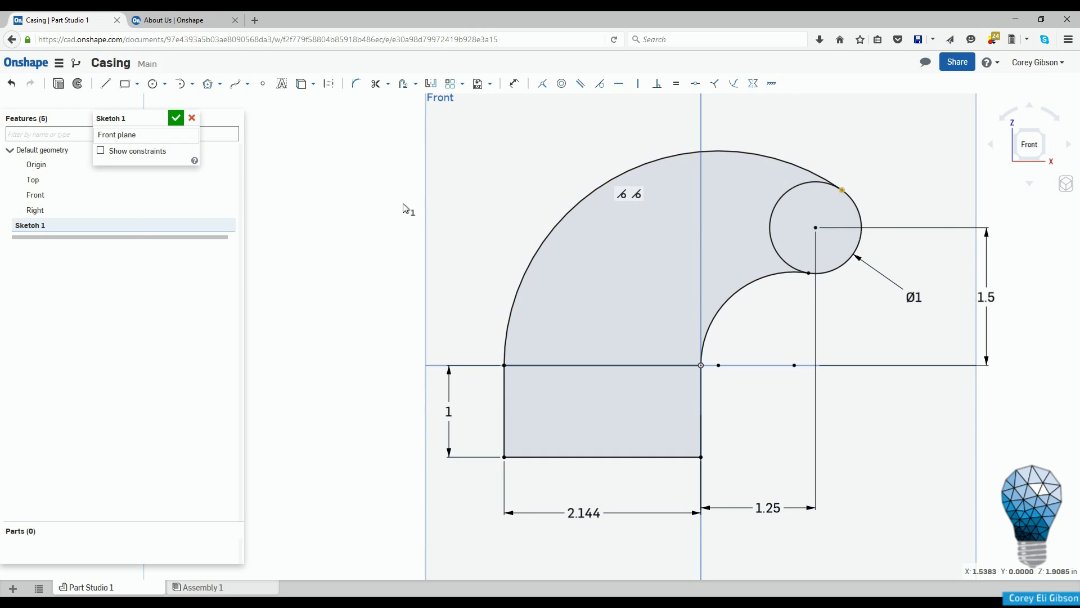
pyautogui.moveTo(581, 204); pyautogui.dragTo(613, 250)
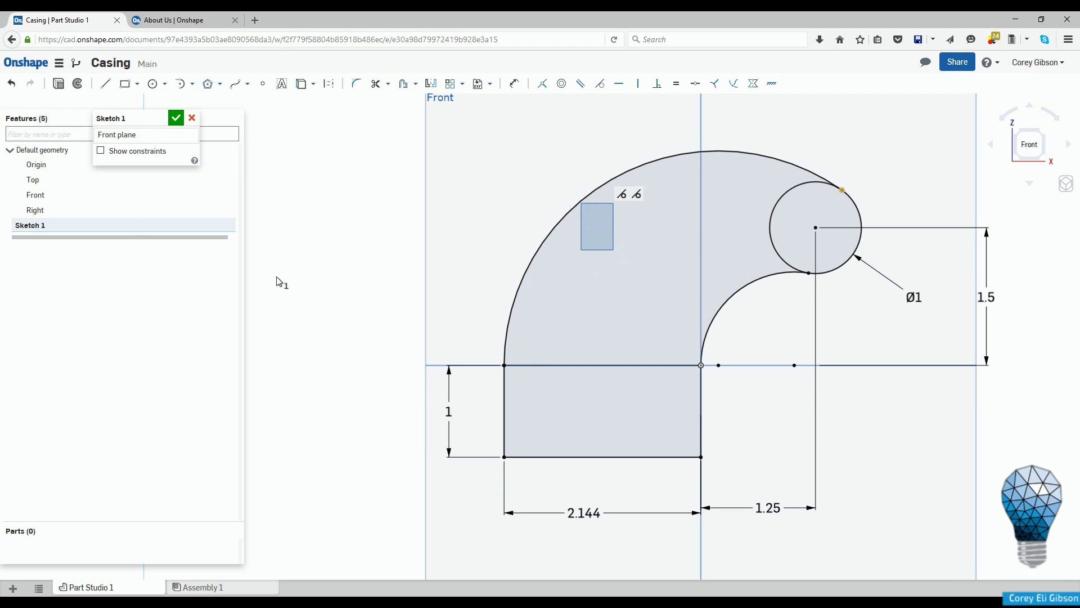
pyautogui.click(277, 282)
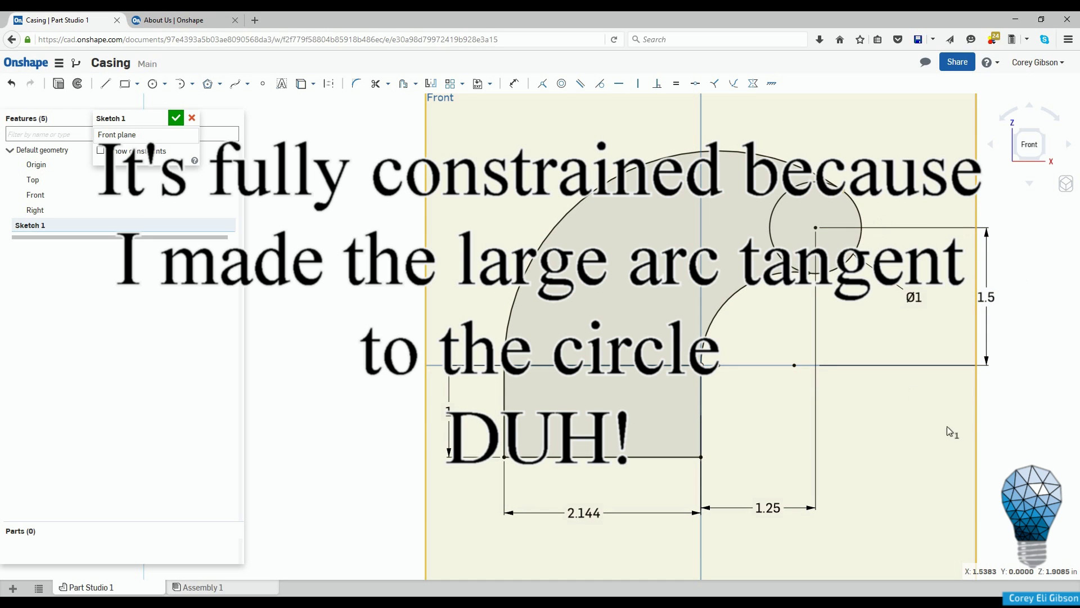
pyautogui.click(1036, 429)
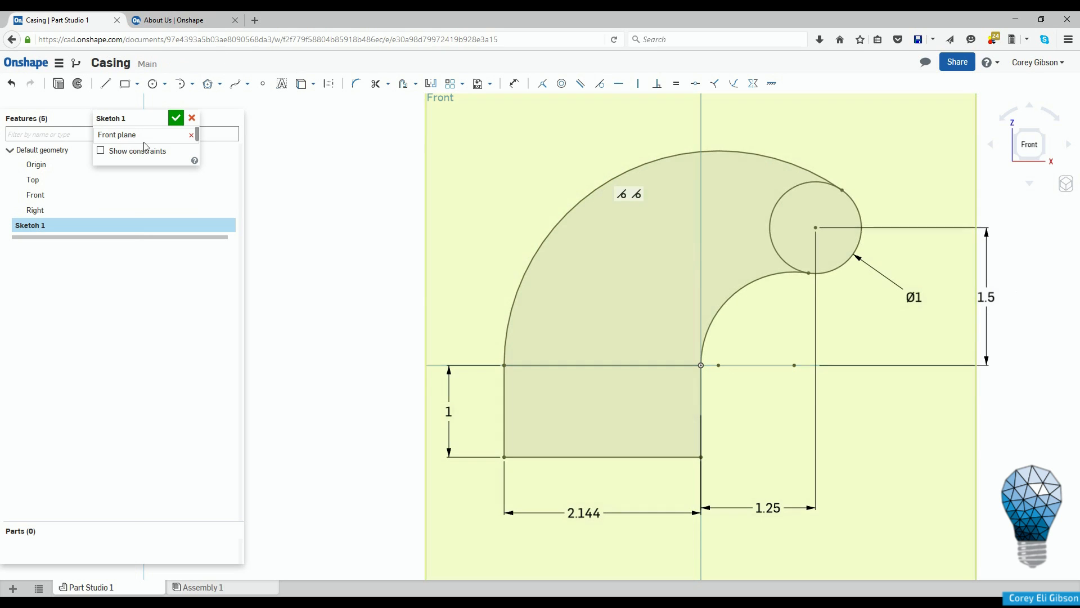
# Finish the profile sketch and extrude its rectangle as a new solid with a Symmetric end type.
pyautogui.click(175, 118)
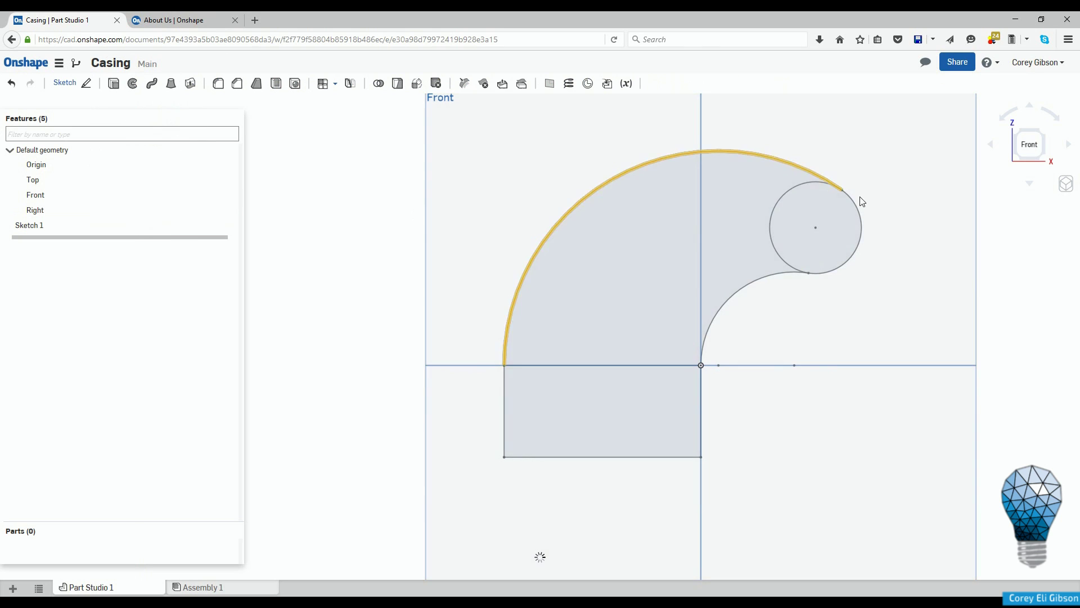
pyautogui.moveTo(913, 287)
pyautogui.mouseDown(button='right')
pyautogui.moveTo(903, 301)
pyautogui.moveTo(926, 282)
pyautogui.moveTo(916, 271)
pyautogui.moveTo(871, 277)
pyautogui.mouseUp(button='right')
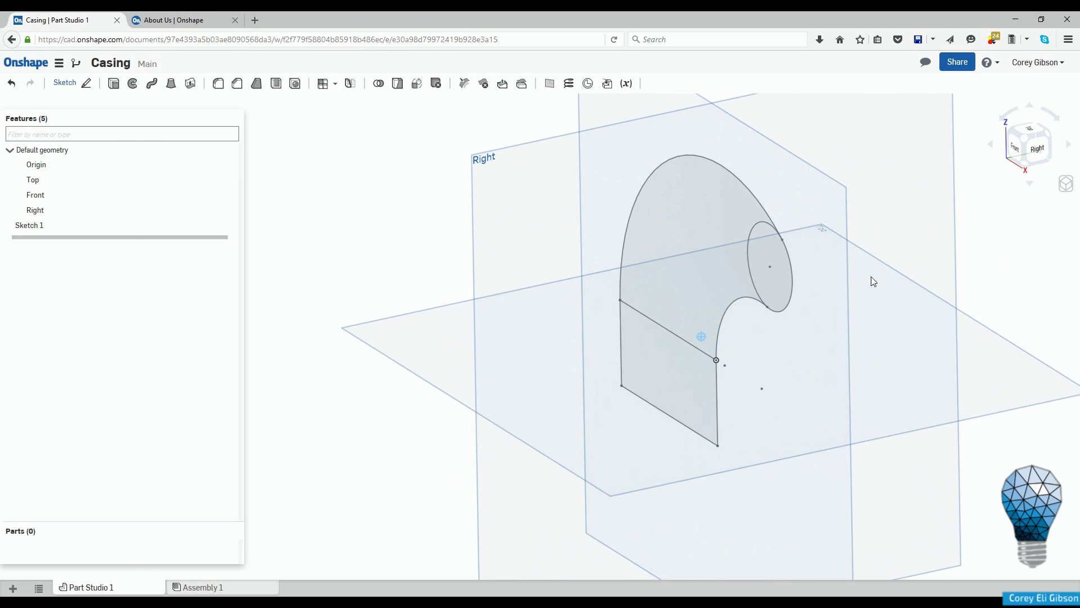
pyautogui.click(114, 84)
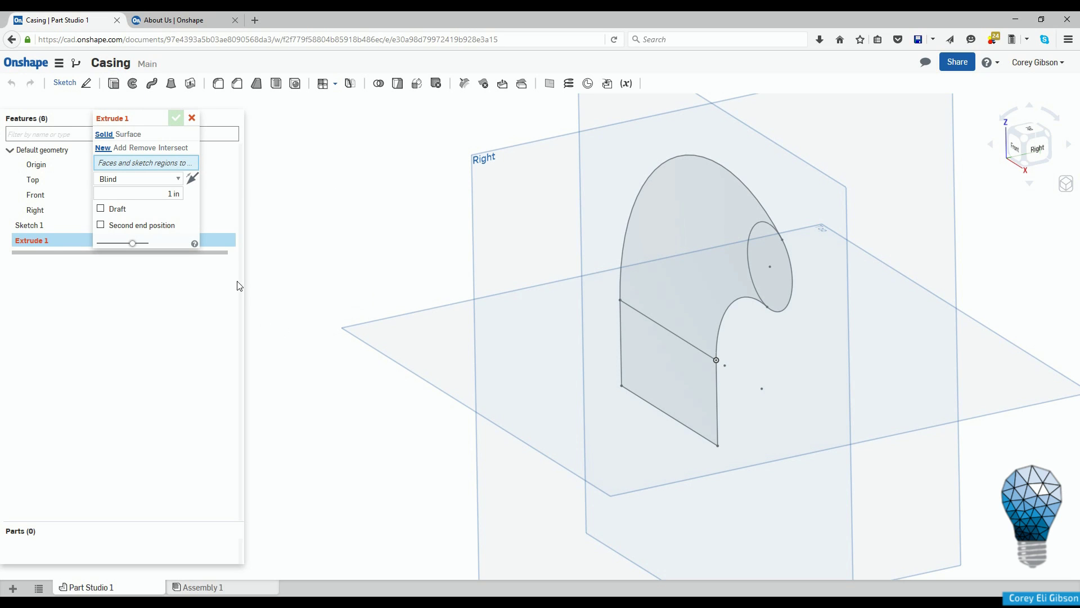
pyautogui.click(673, 349)
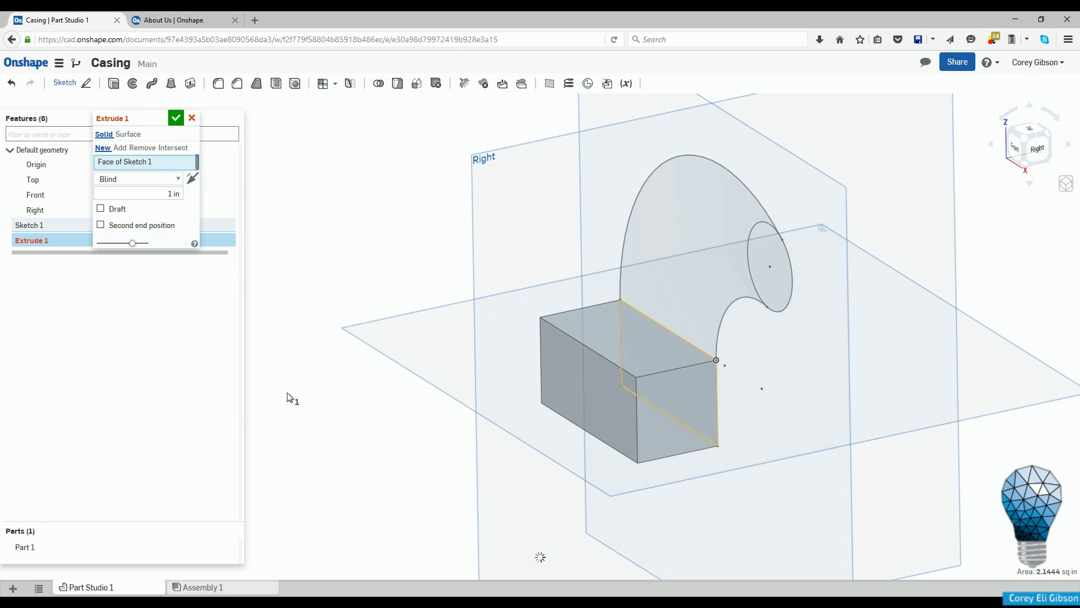
pyautogui.click(167, 178)
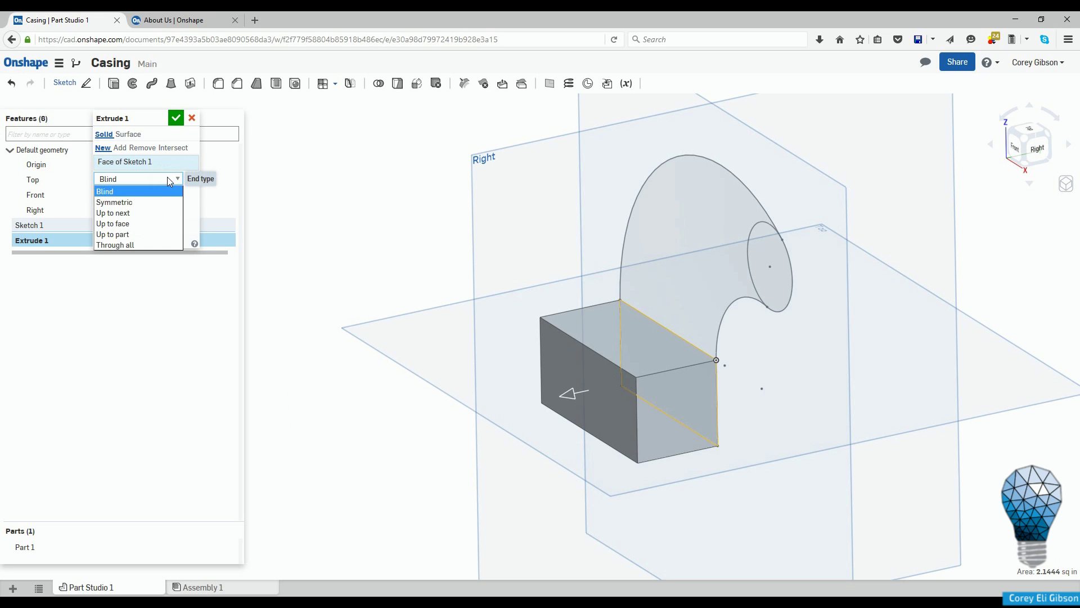
pyautogui.click(130, 202)
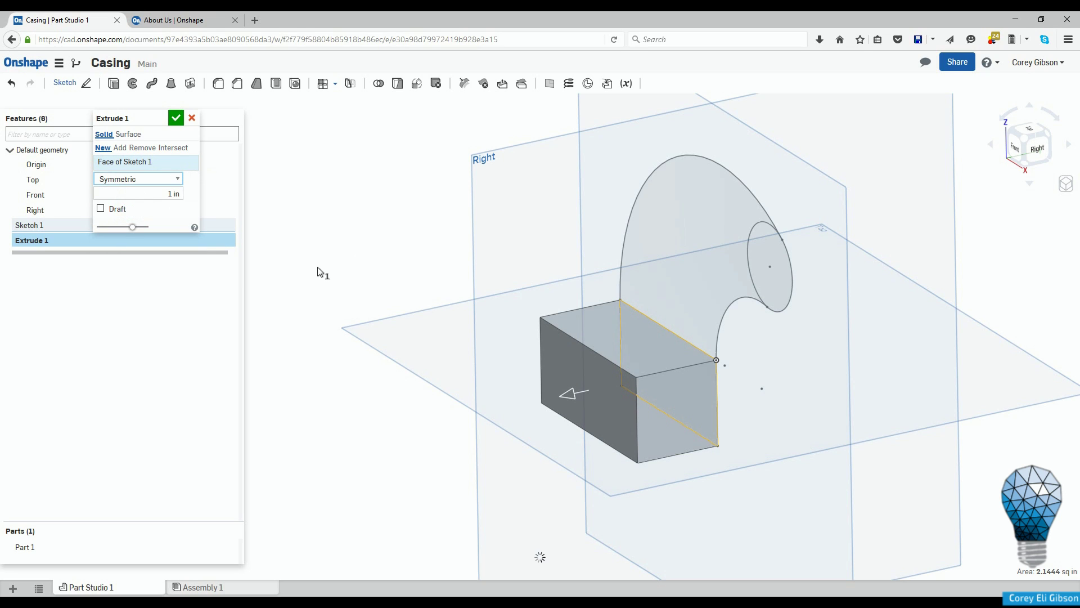
# Set the rectangle's symmetric extrusion depth to 4 in and accept the feature.
pyautogui.click(166, 196)
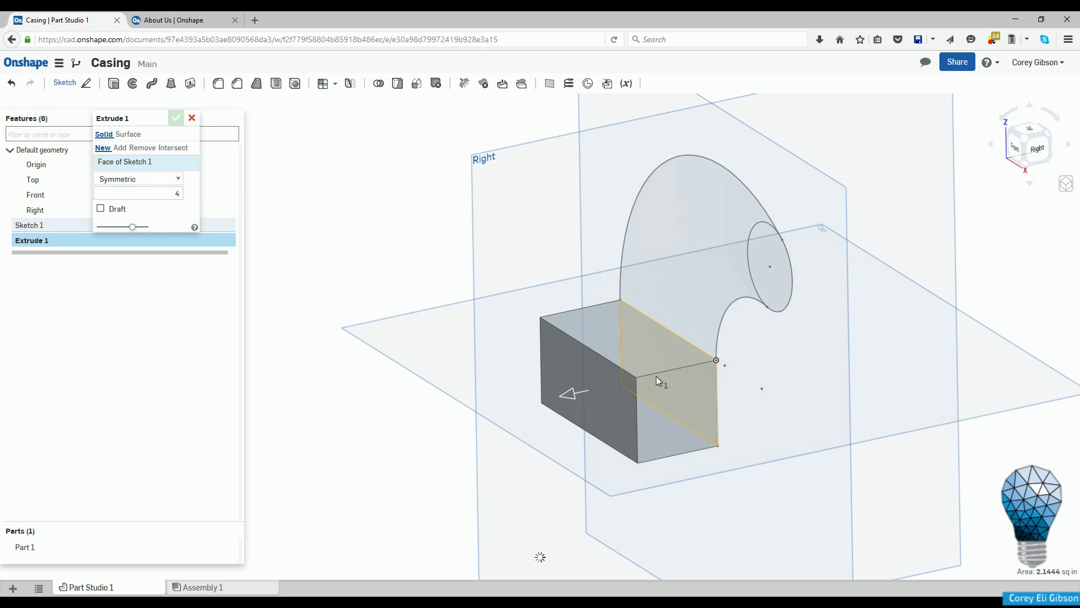
pyautogui.moveTo(572, 399); pyautogui.dragTo(821, 340)
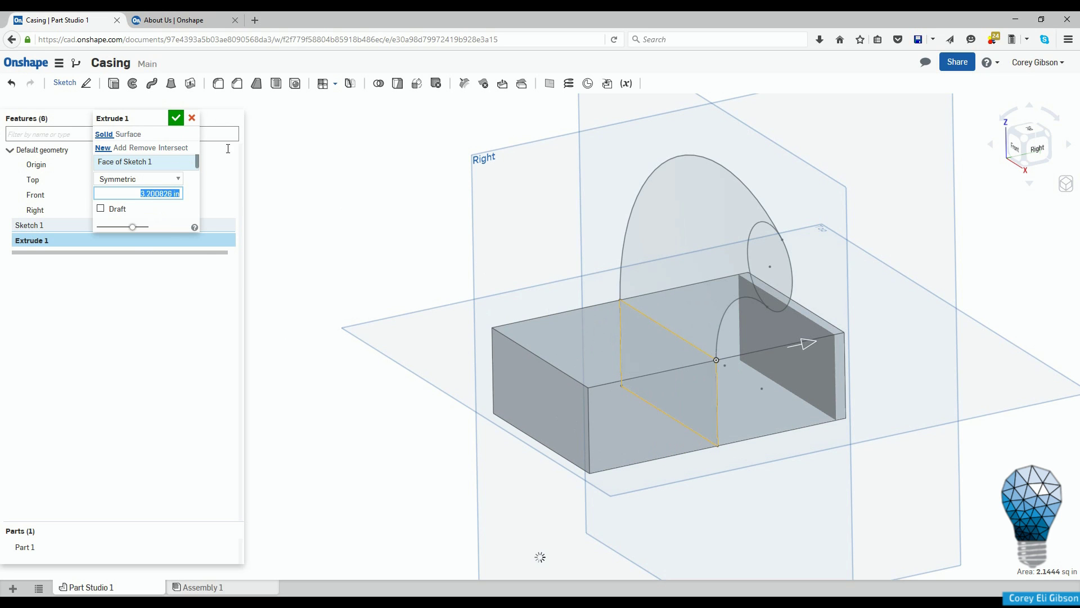
pyautogui.moveTo(808, 344); pyautogui.dragTo(584, 404)
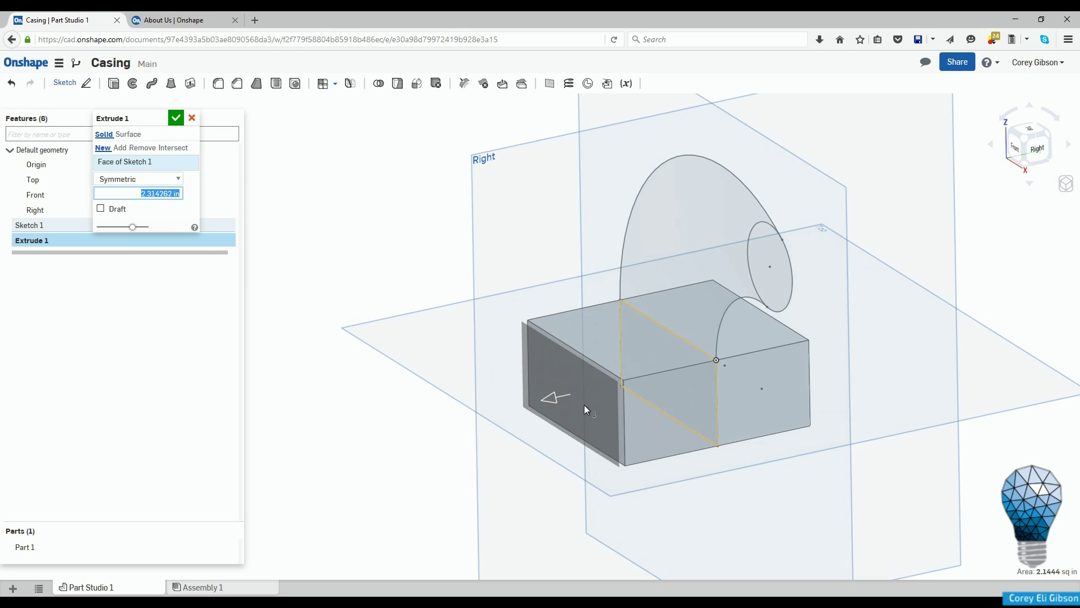
pyautogui.moveTo(474, 396); pyautogui.dragTo(418, 323)
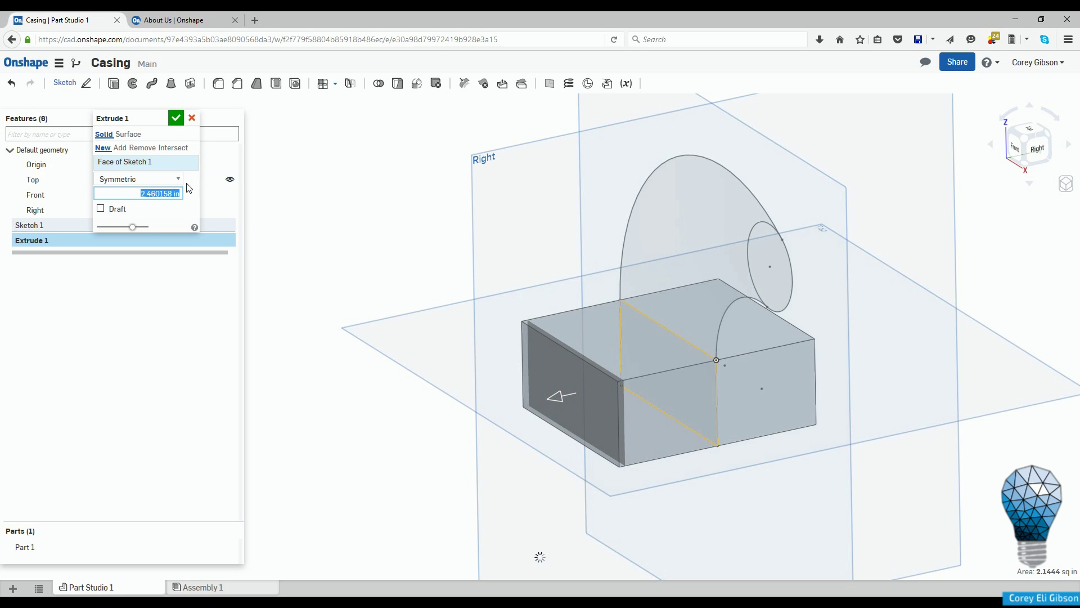
pyautogui.write('4')
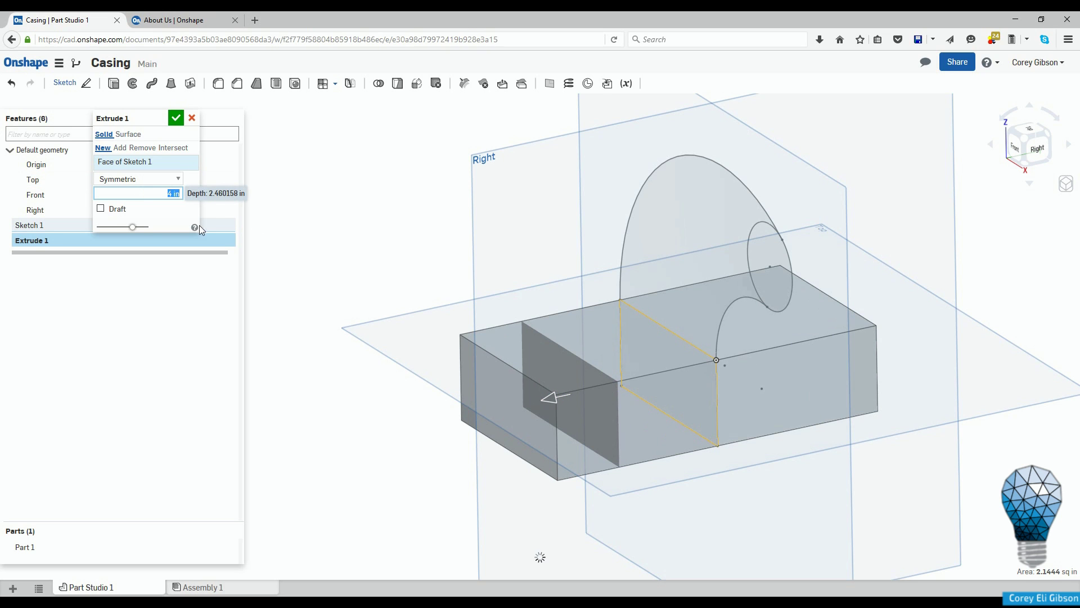
pyautogui.click(176, 117)
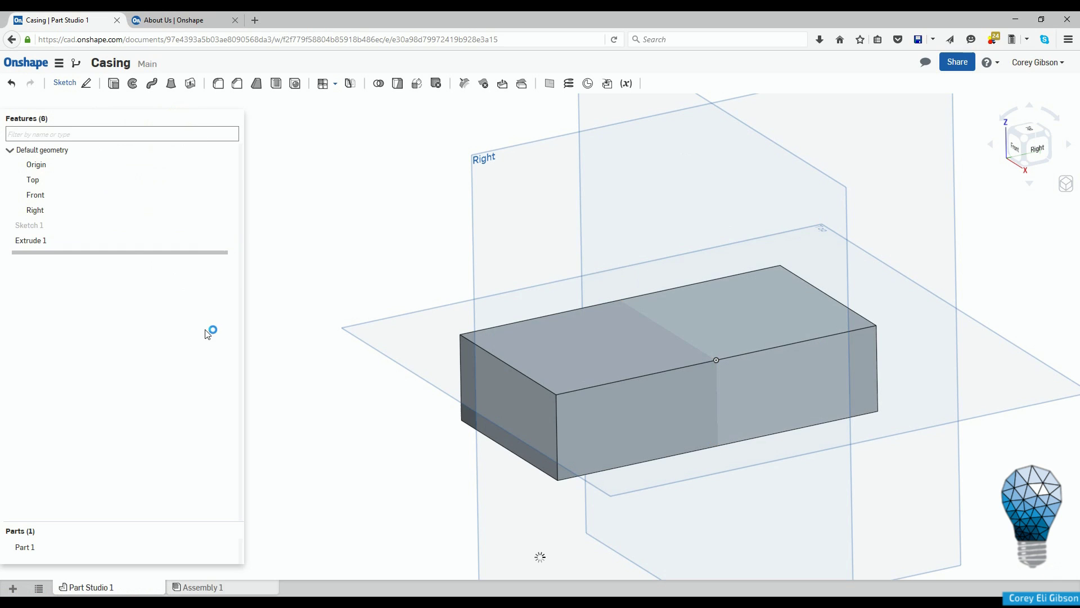
# Show the profile sketch again and extrude its curved arm region symmetrically 1 in, adding it to the base block.
pyautogui.click(232, 225)
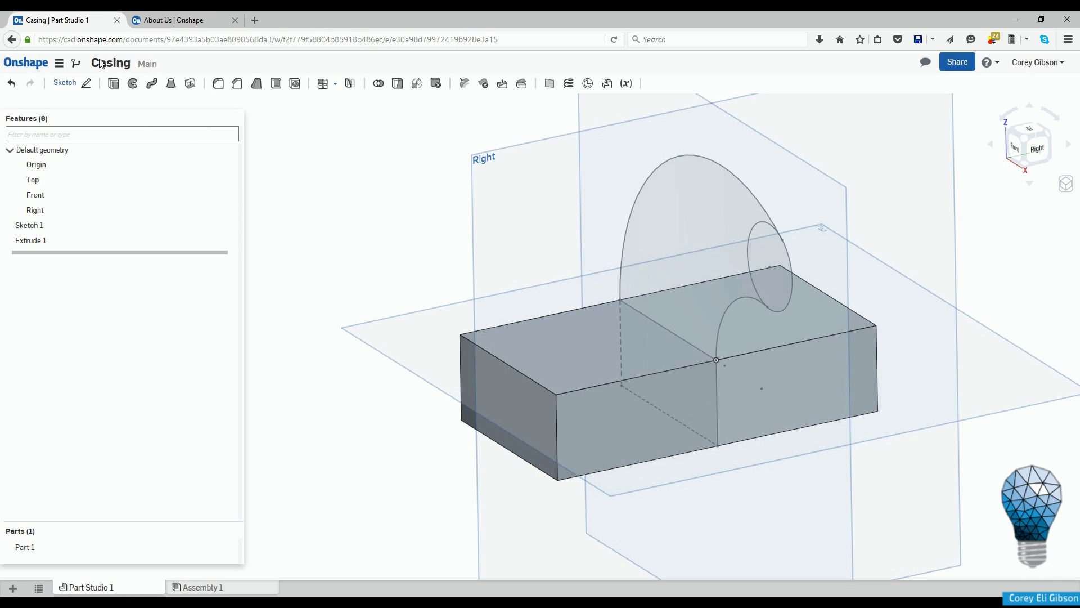
pyautogui.click(114, 85)
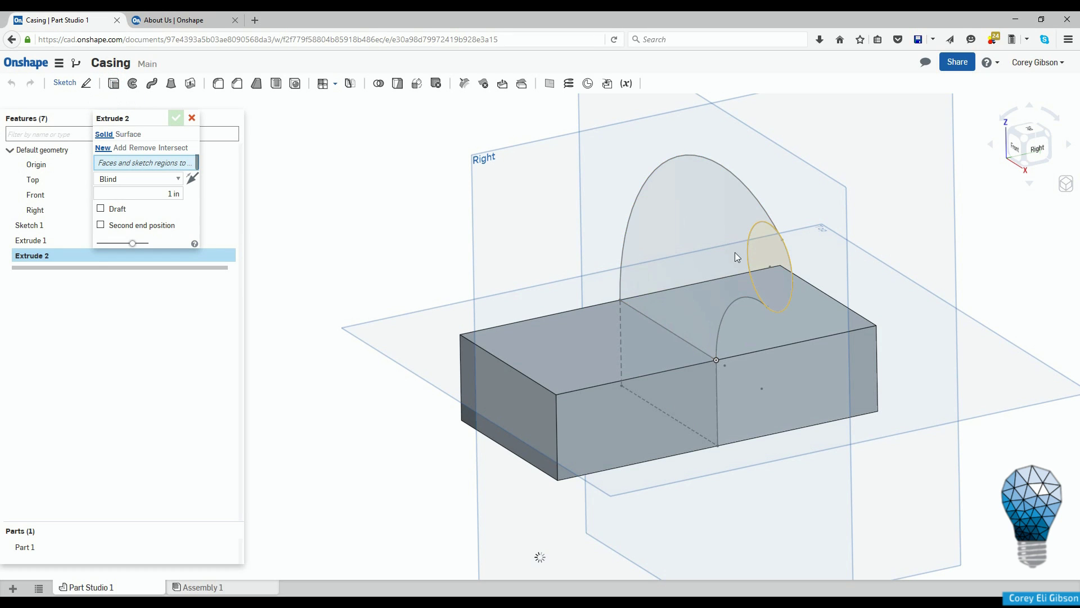
pyautogui.click(706, 203)
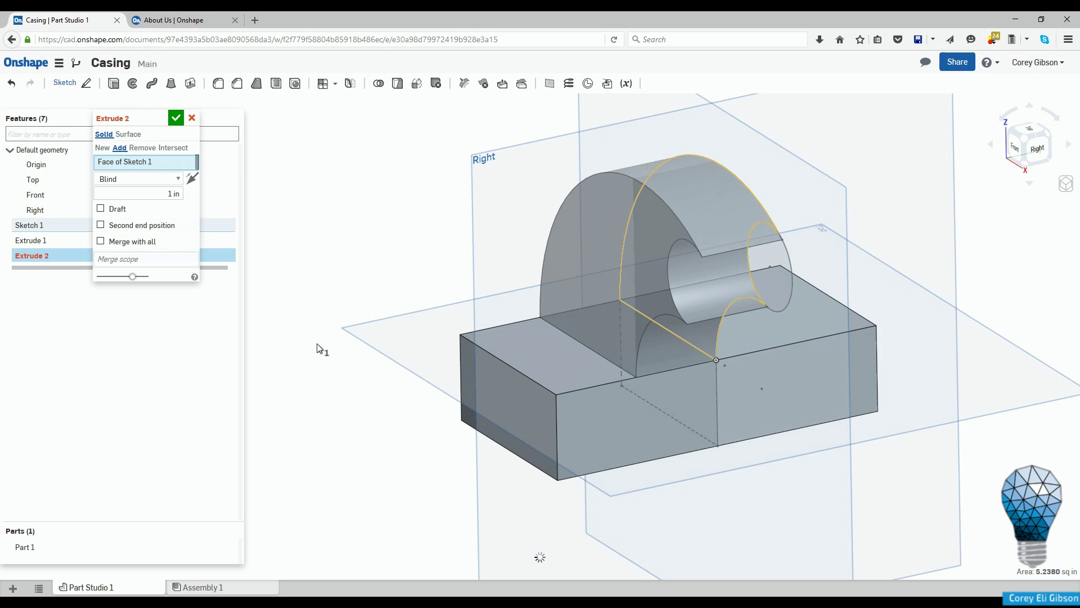
pyautogui.click(165, 184)
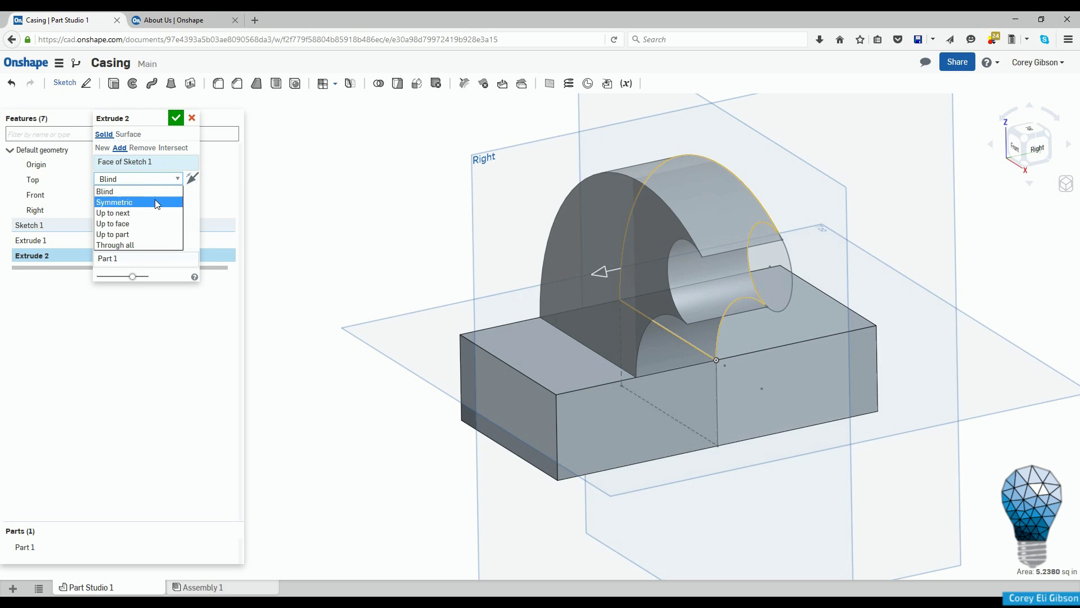
pyautogui.click(155, 201)
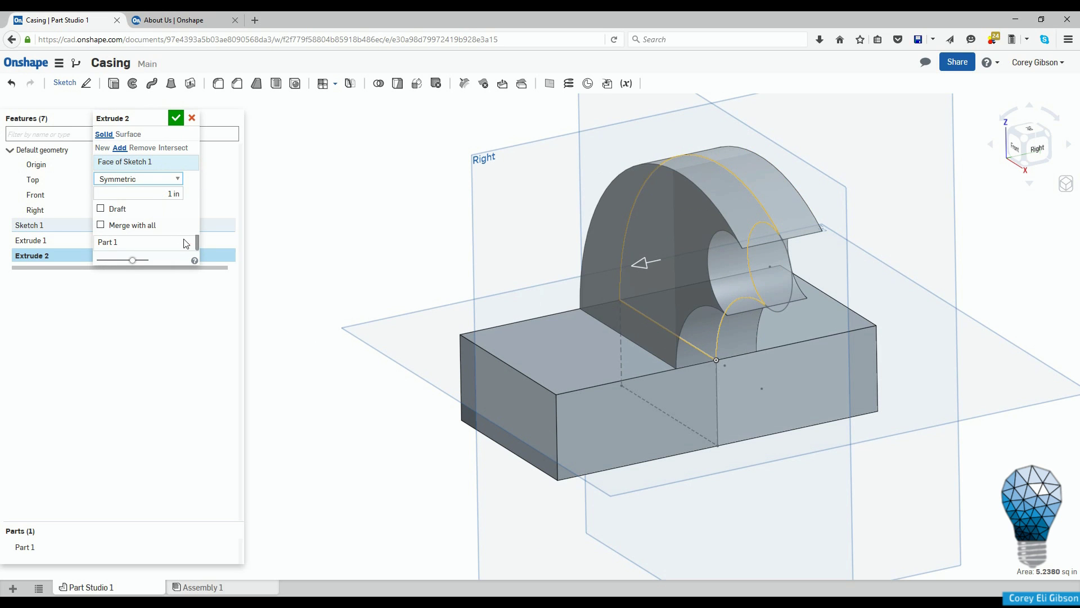
pyautogui.click(174, 119)
pyautogui.click(779, 289)
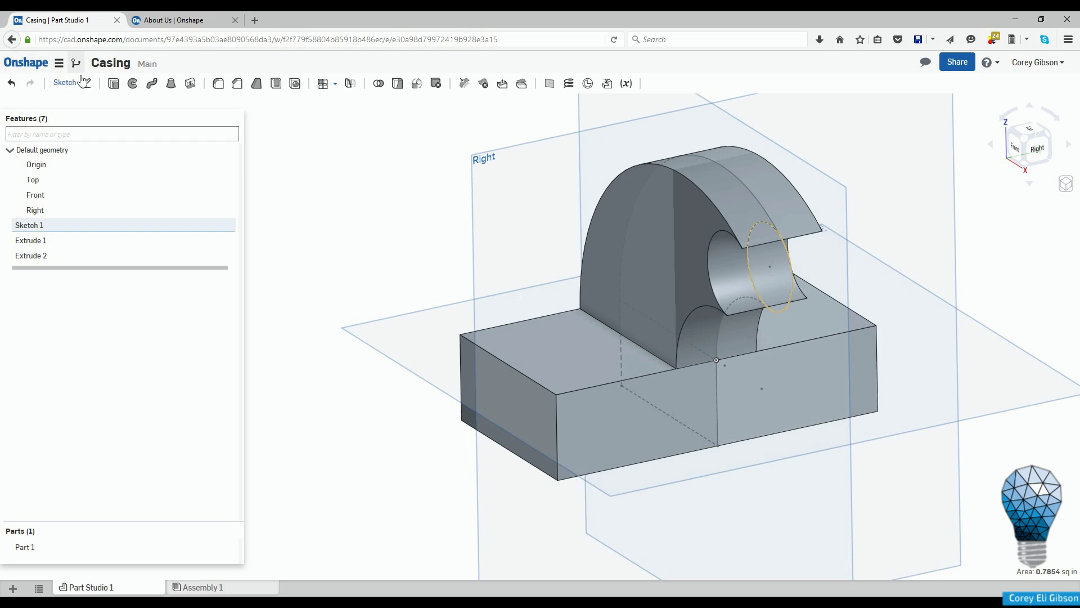
pyautogui.click(113, 84)
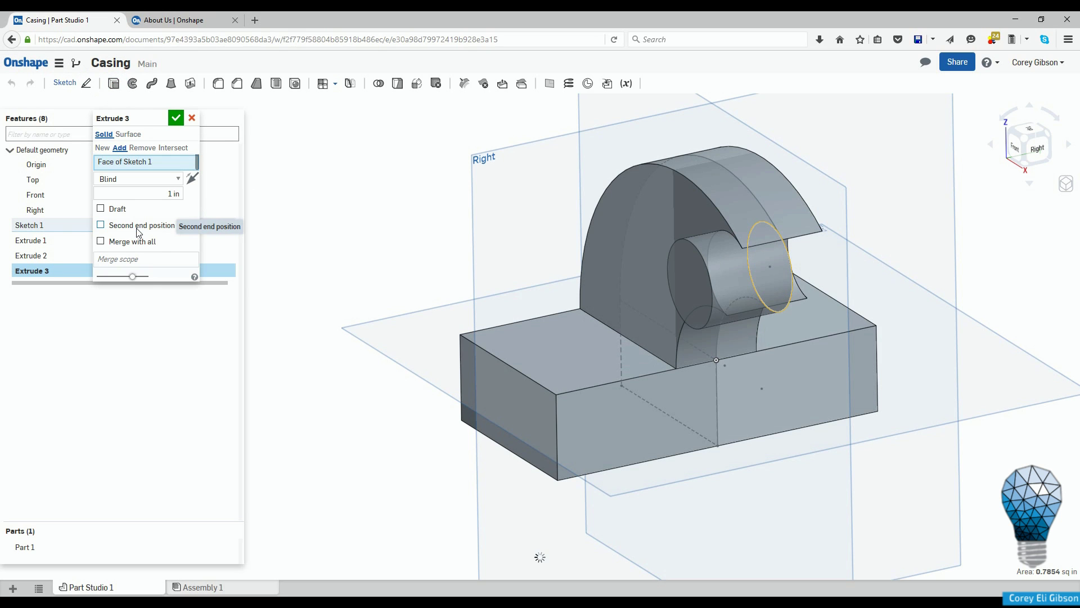
pyautogui.press('Escape')
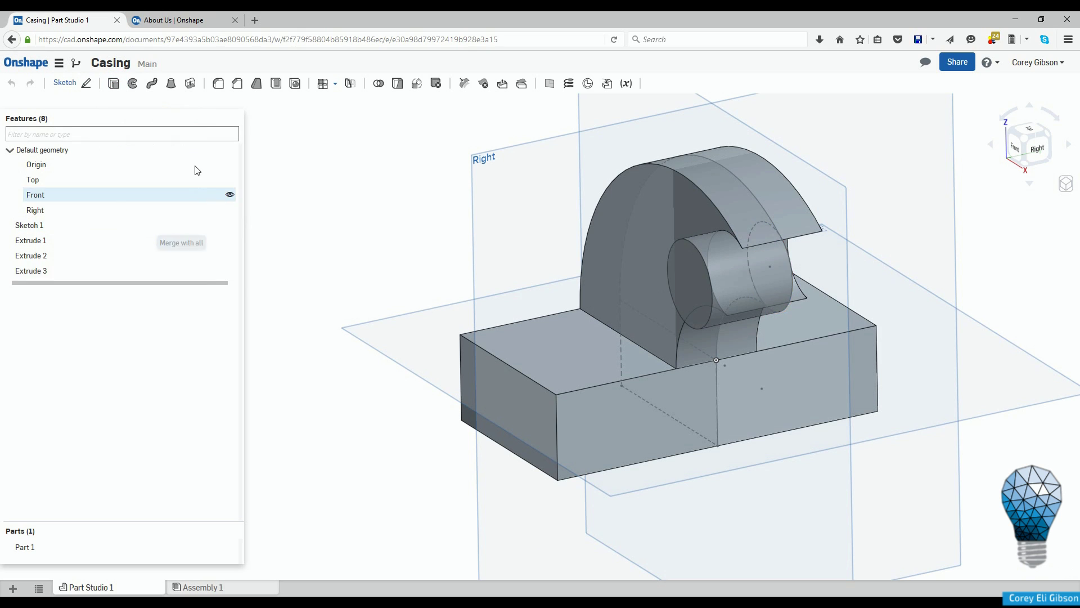
# Extrude the sketch's circle symmetrically 2 in, adding it to the part as a cylindrical boss.
pyautogui.click(112, 85)
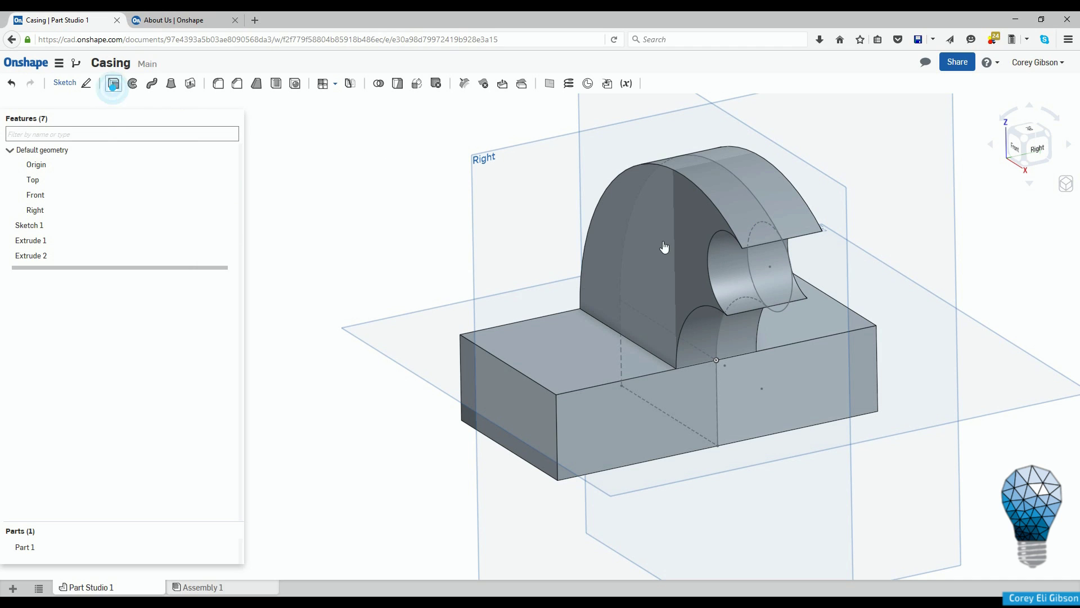
pyautogui.click(779, 283)
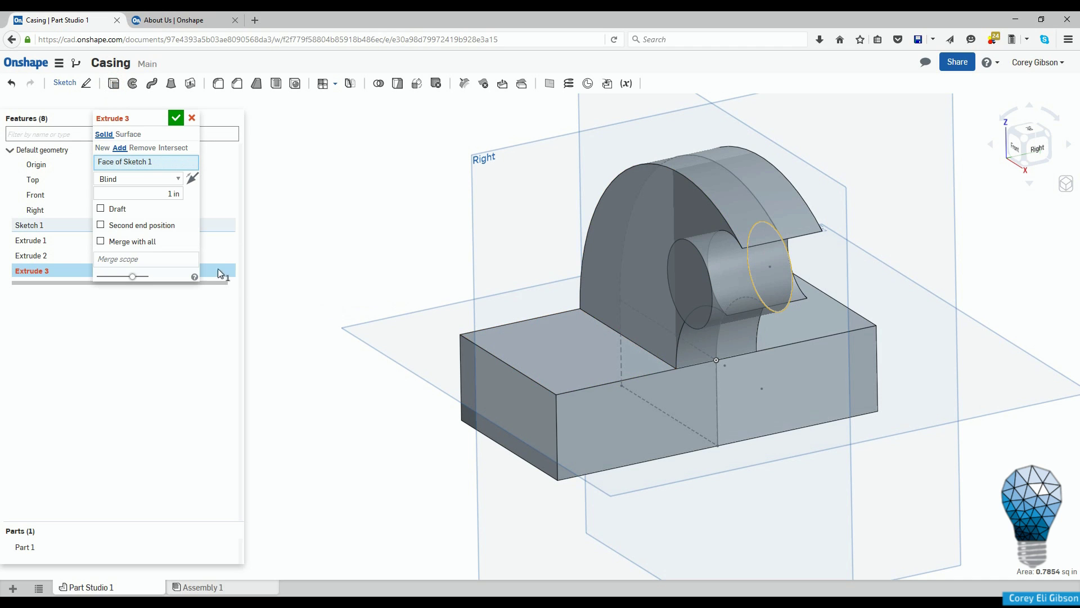
pyautogui.click(165, 178)
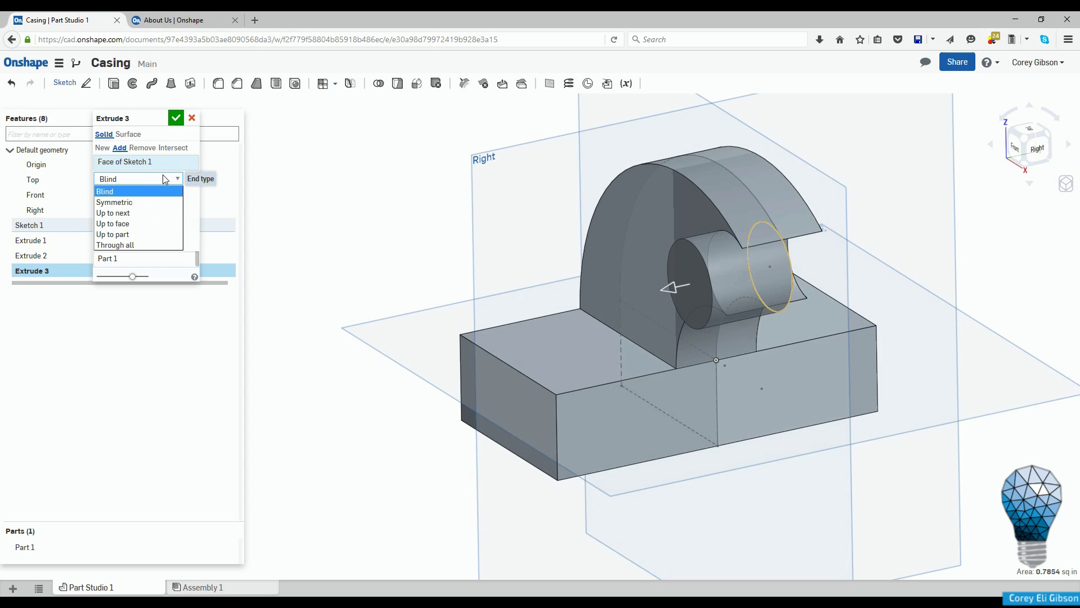
pyautogui.click(141, 201)
pyautogui.click(149, 182)
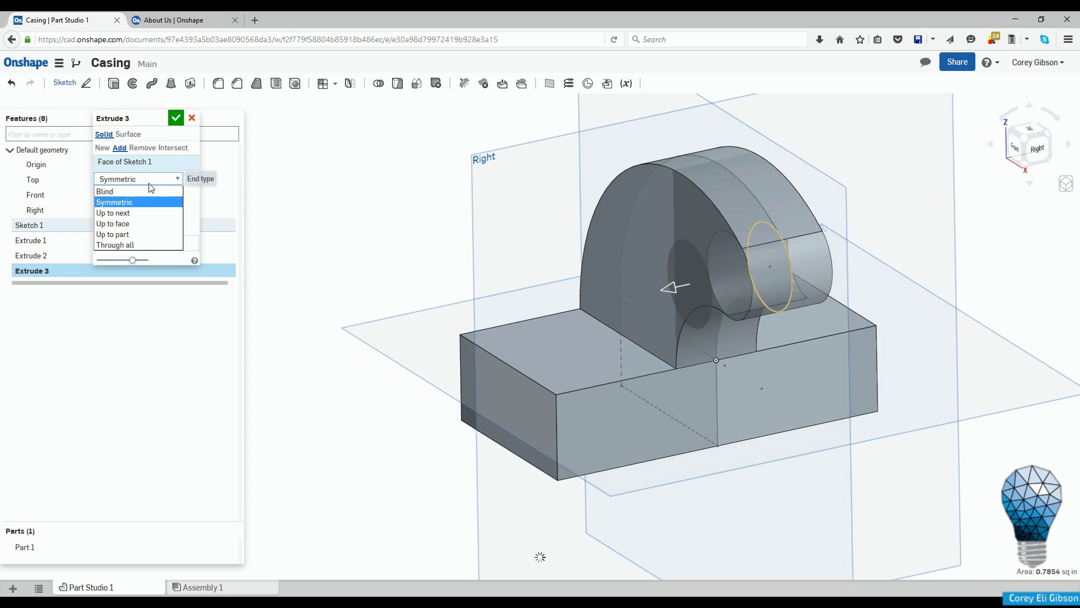
pyautogui.click(149, 180)
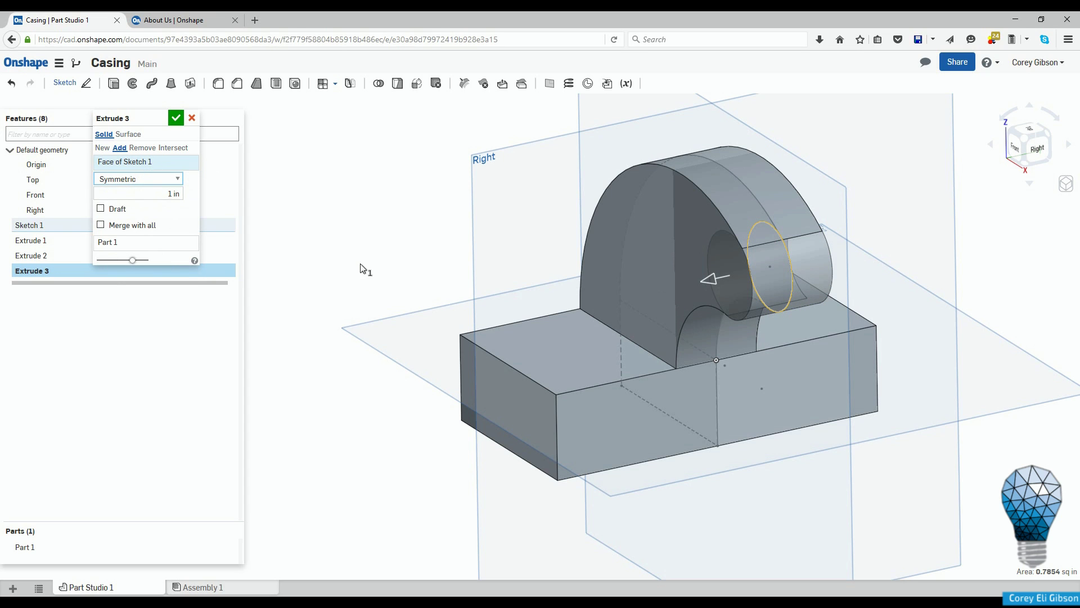
pyautogui.click(156, 193)
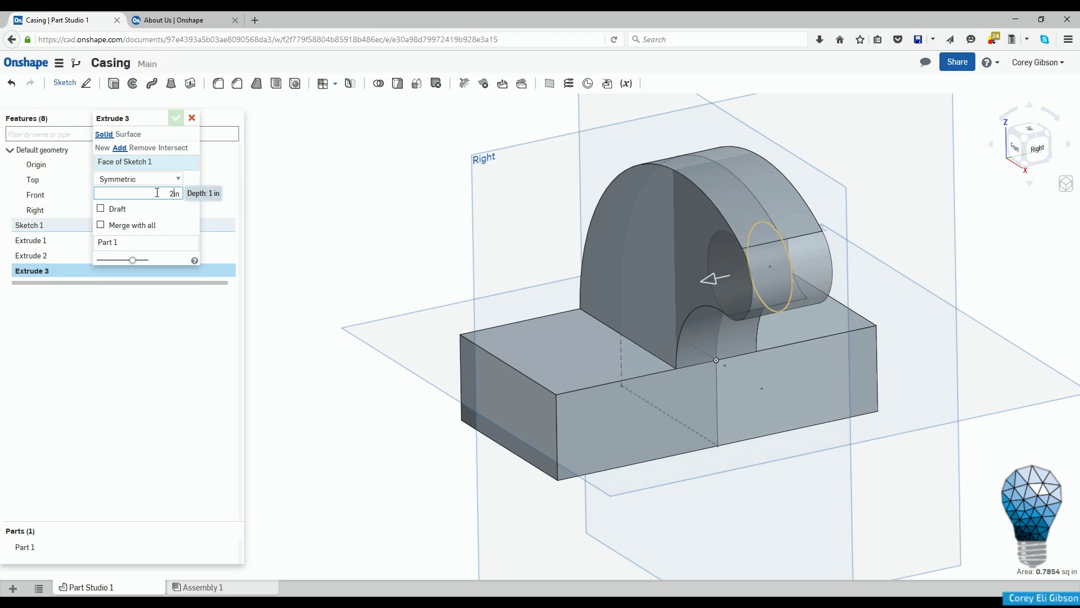
pyautogui.click(176, 117)
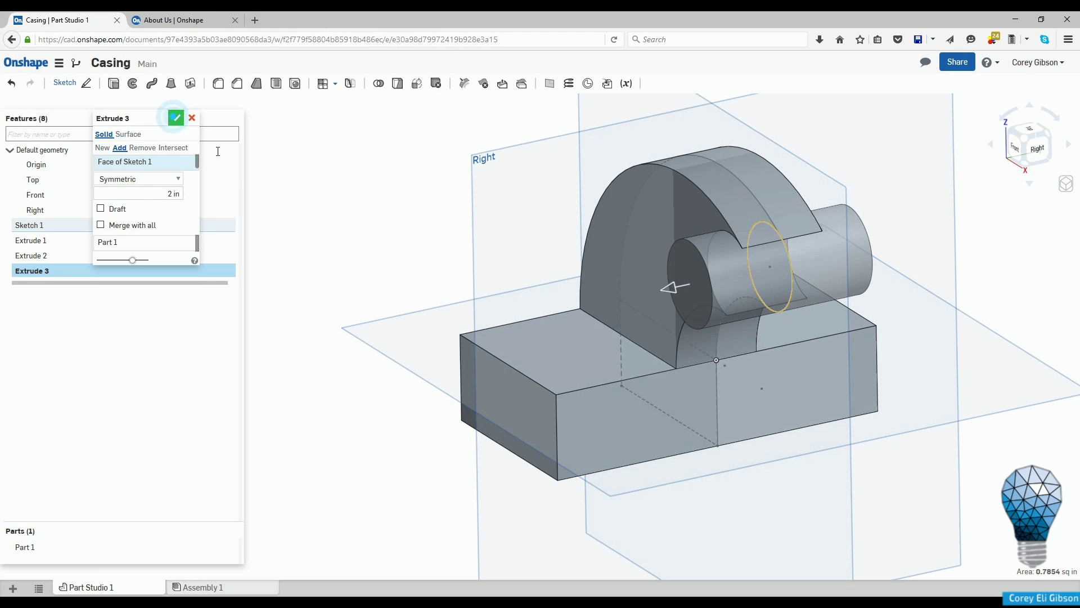
# Try to cut a simple through hole with a 0.75 in diameter at the circle's center point.
pyautogui.moveTo(342, 222); pyautogui.dragTo(413, 242, button='right')
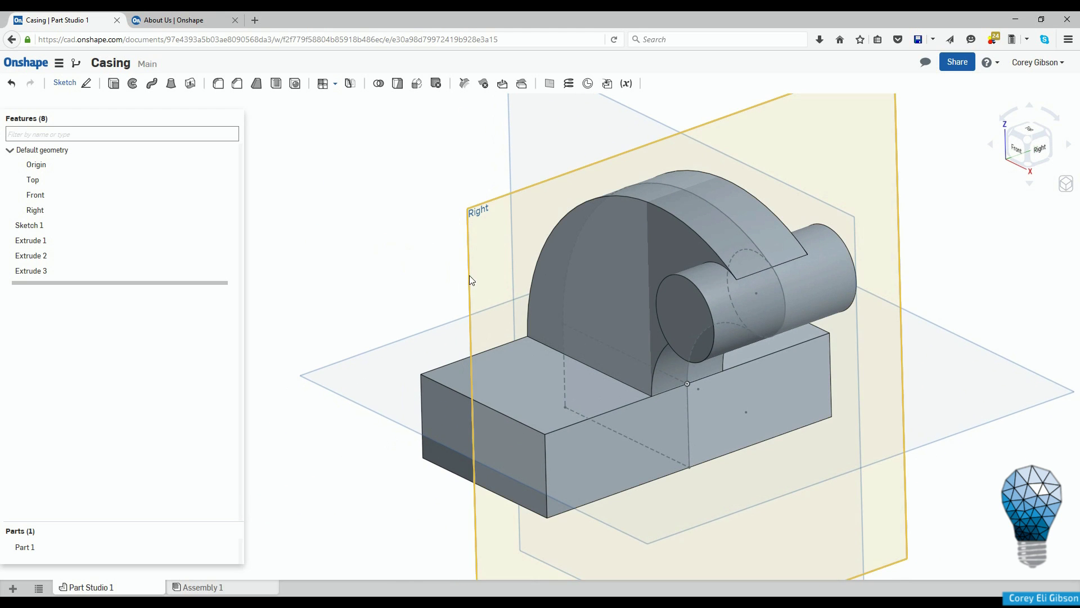
pyautogui.click(302, 84)
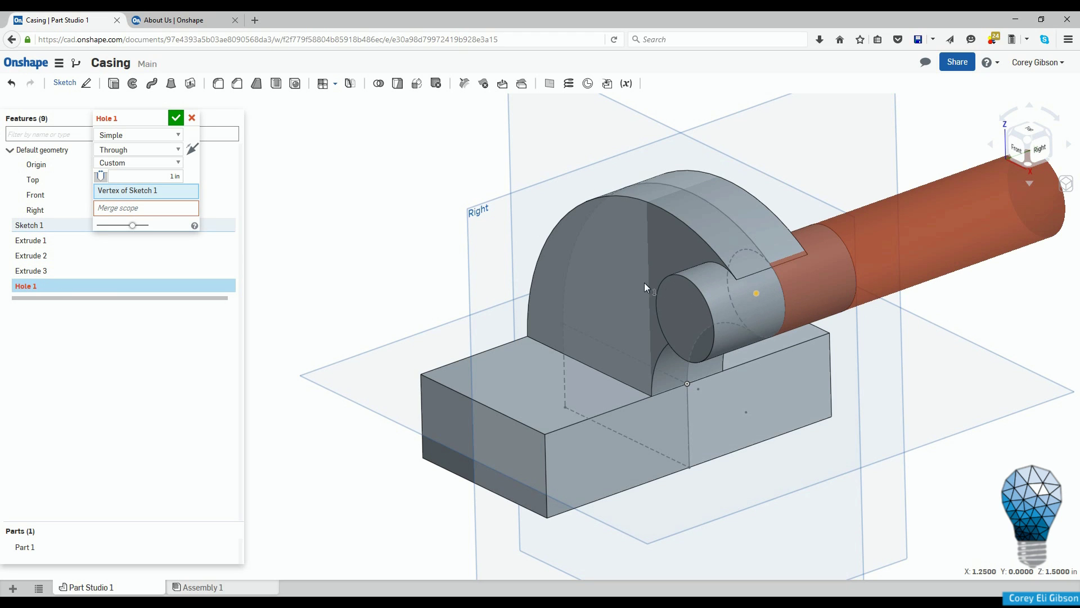
pyautogui.click(160, 174)
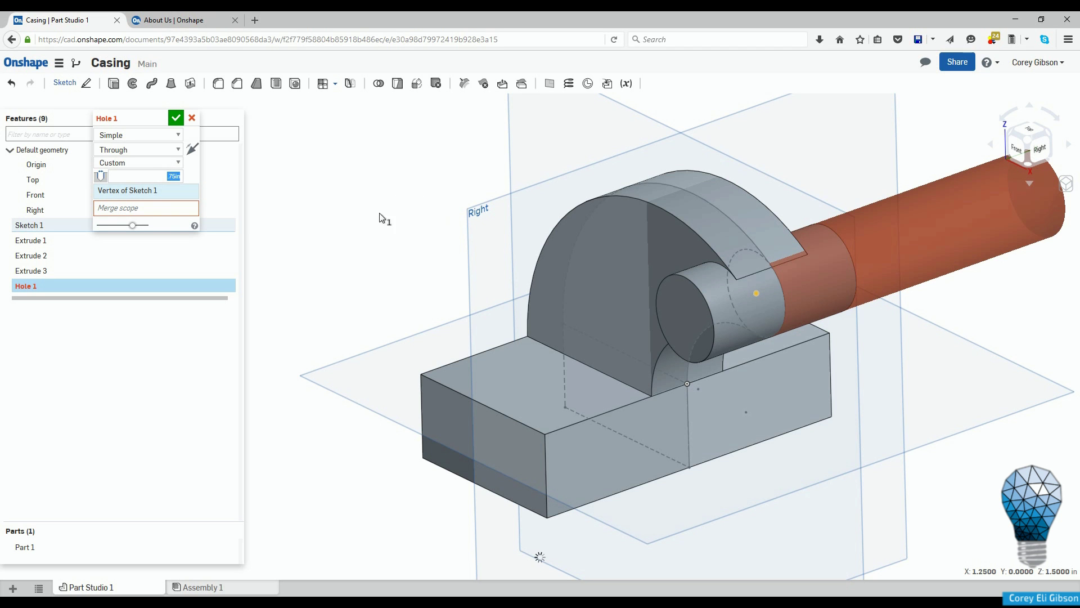
pyautogui.moveTo(403, 289)
pyautogui.mouseDown(button='right')
pyautogui.moveTo(357, 239)
pyautogui.moveTo(309, 256)
pyautogui.moveTo(410, 284)
pyautogui.moveTo(437, 309)
pyautogui.moveTo(379, 303)
pyautogui.moveTo(396, 292)
pyautogui.moveTo(412, 309)
pyautogui.moveTo(388, 296)
pyautogui.mouseUp(button='right')
pyautogui.press('Escape')
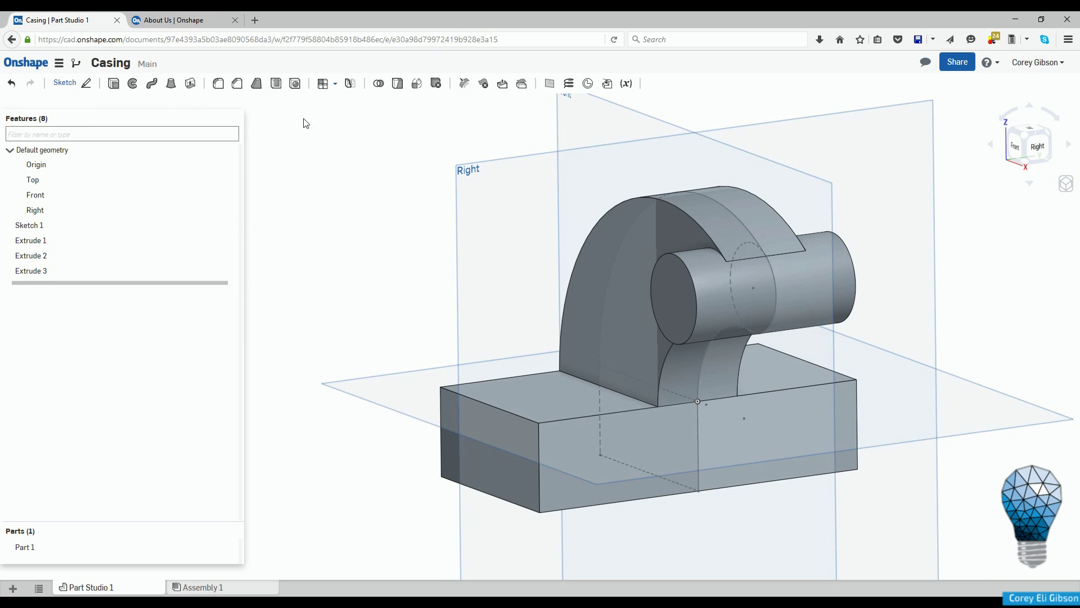
# Set up a simple blind hole at the circle's center point, with starting from the sketch plane turned off.
pyautogui.click(295, 84)
pyautogui.click(168, 148)
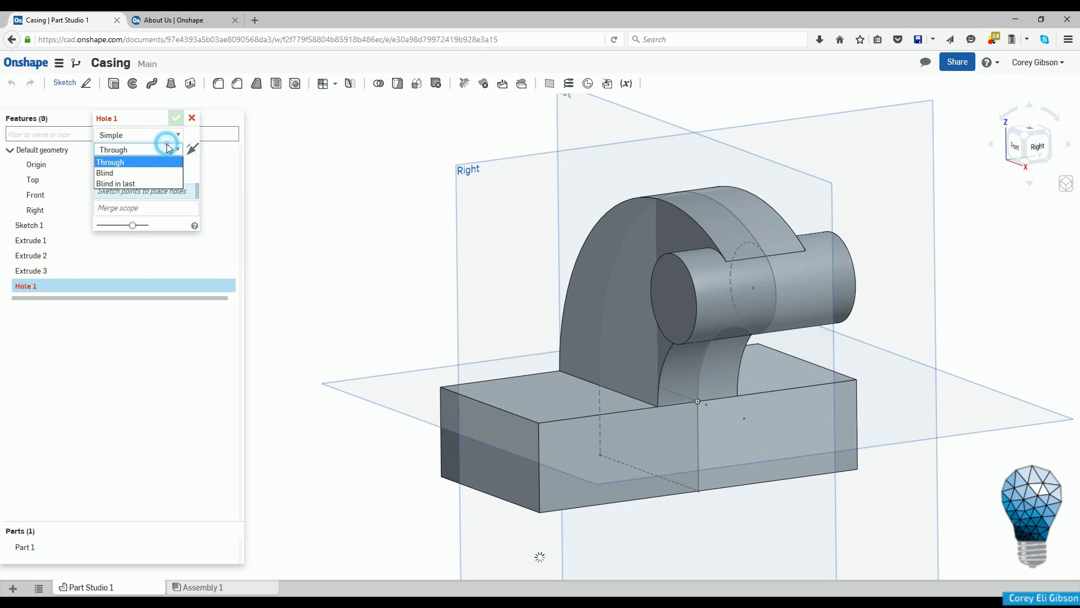
pyautogui.click(148, 172)
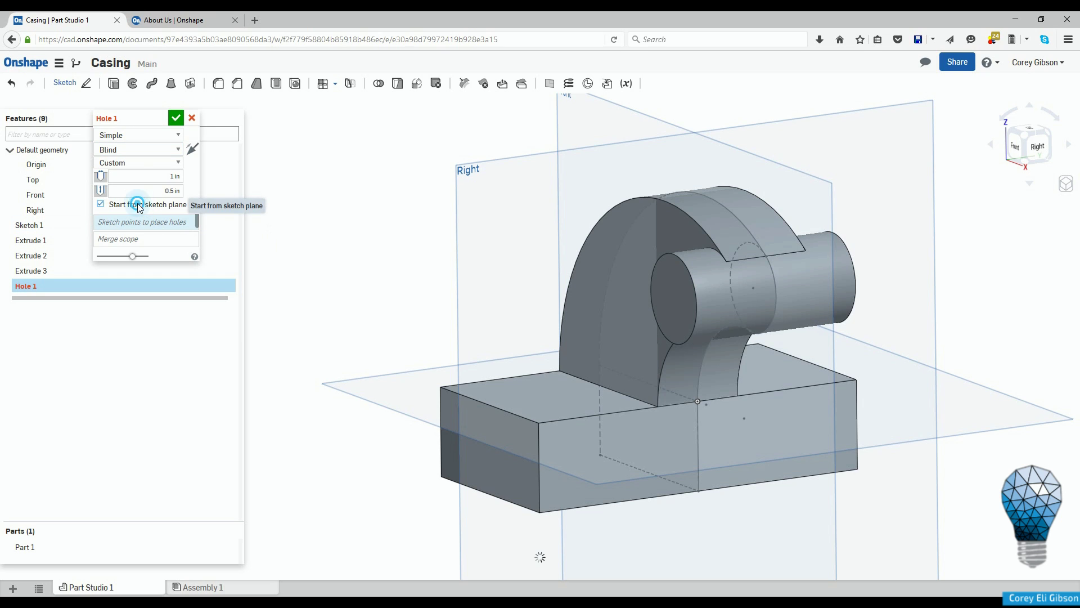
pyautogui.click(753, 287)
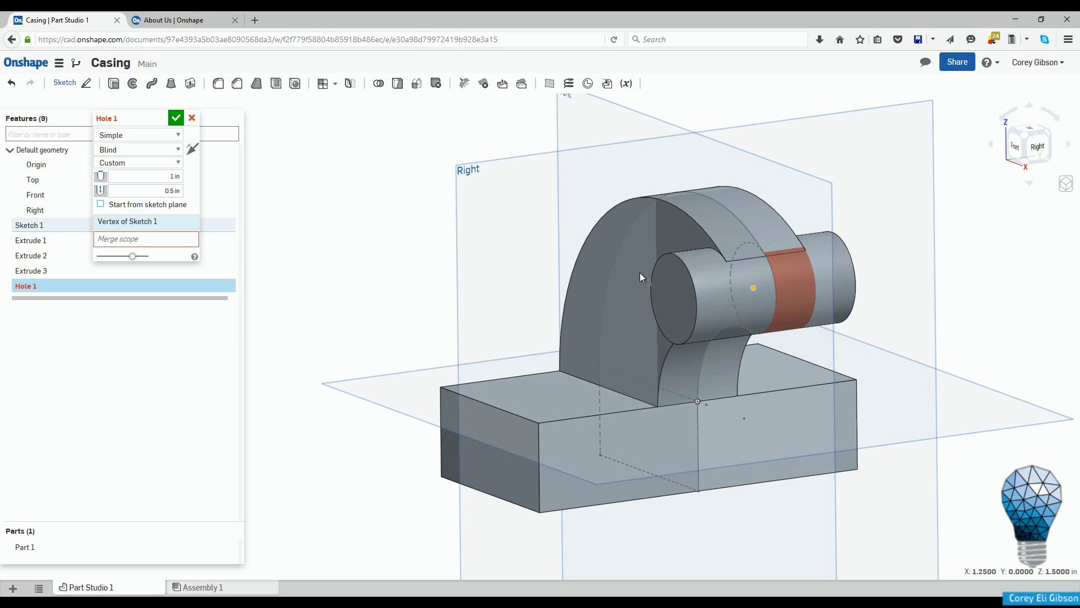
# Remove the circle's center point from the hole's placement points.
pyautogui.doubleClick(175, 180)
pyautogui.click(157, 220)
pyautogui.click(163, 236)
pyautogui.click(176, 224)
pyautogui.click(192, 222)
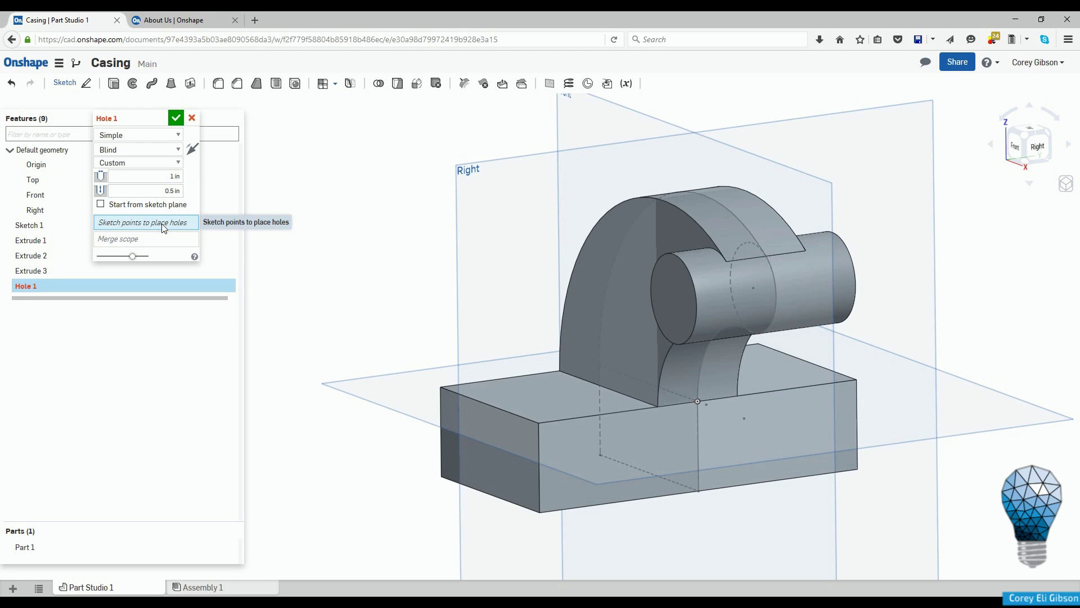
# Pick the circle's center point again for the blind hole and discard the hole feature.
pyautogui.click(753, 288)
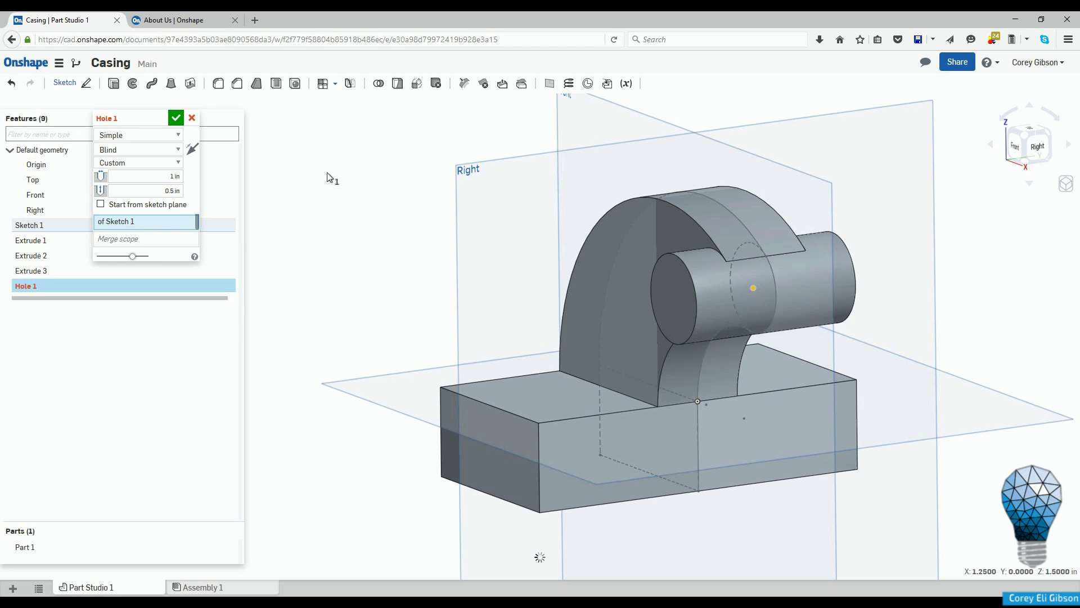
pyautogui.click(192, 118)
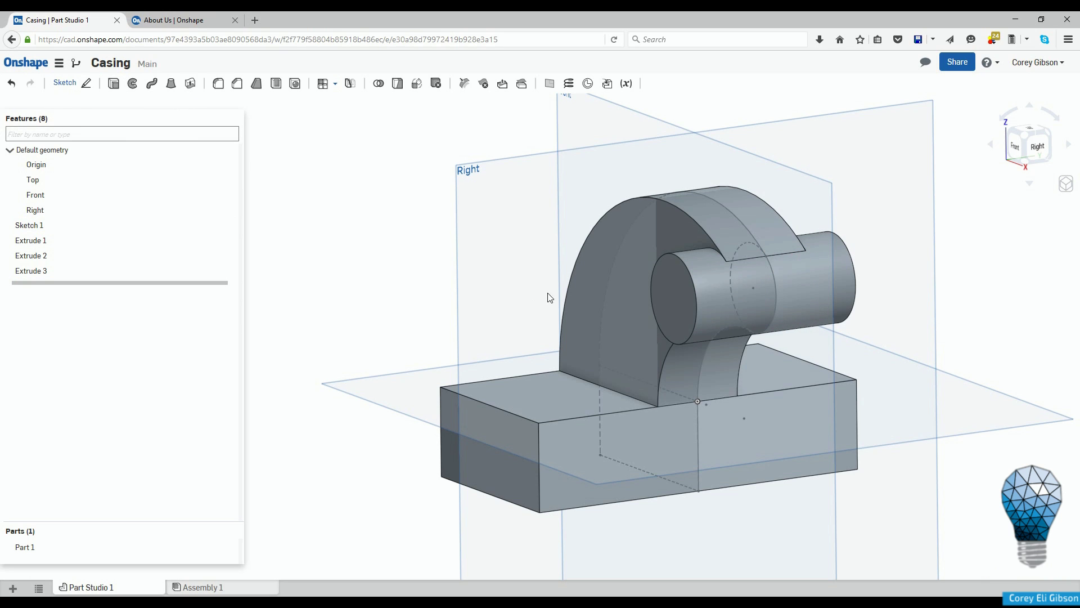
# Sketch a point at the center of the cylindrical boss's front end face and finish the sketch.
pyautogui.click(64, 83)
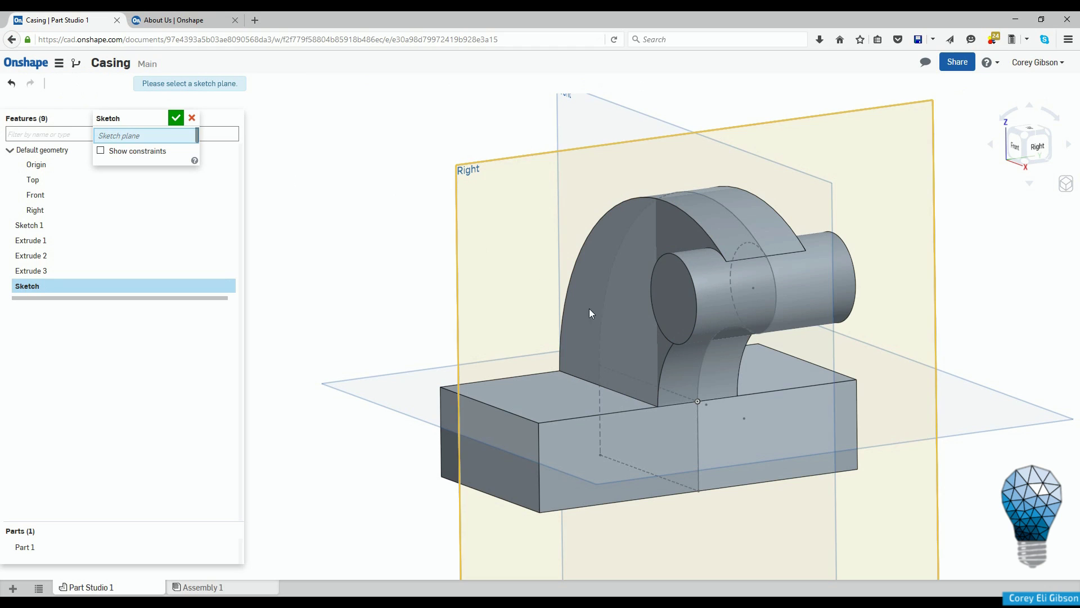
pyautogui.click(673, 299)
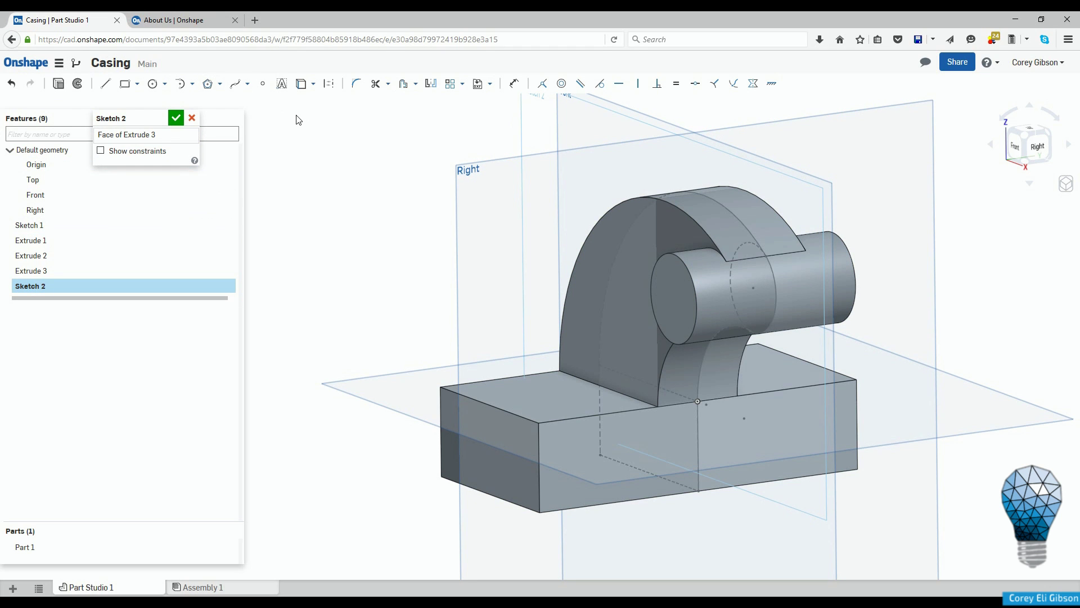
pyautogui.click(262, 88)
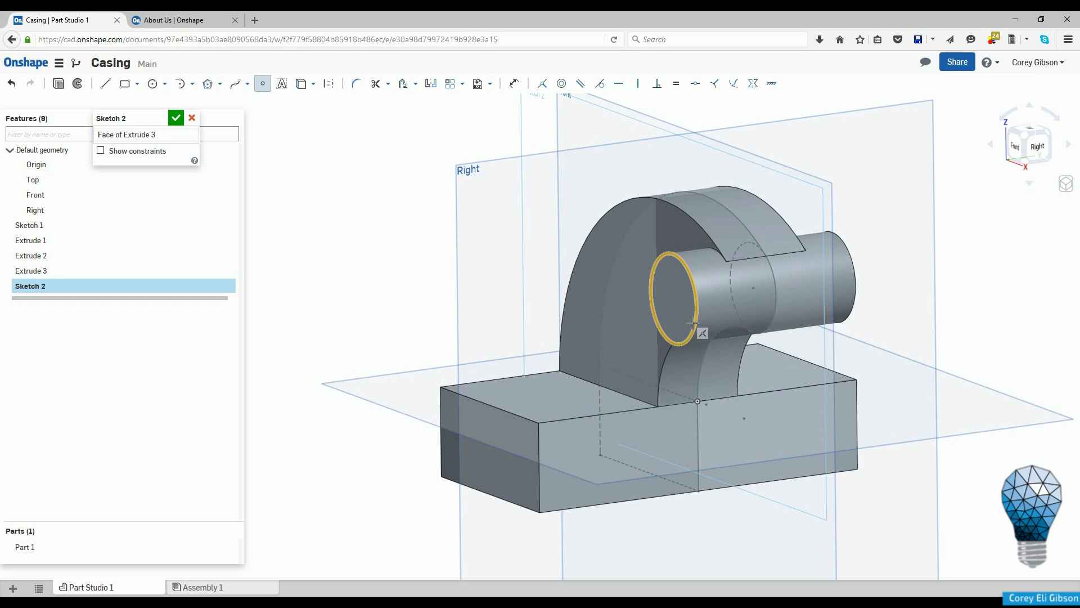
pyautogui.click(675, 305)
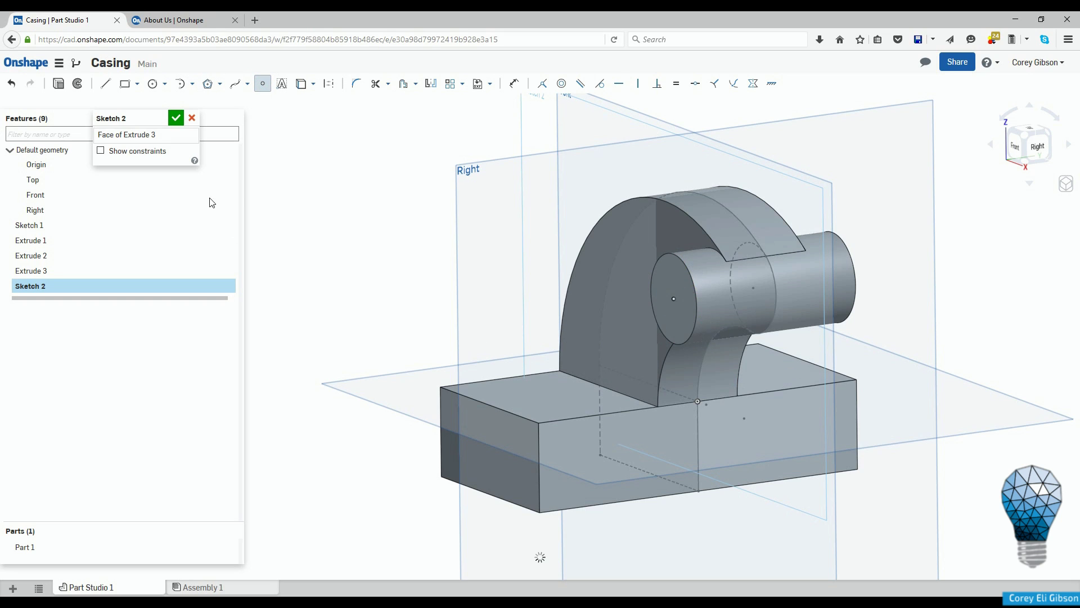
pyautogui.click(177, 118)
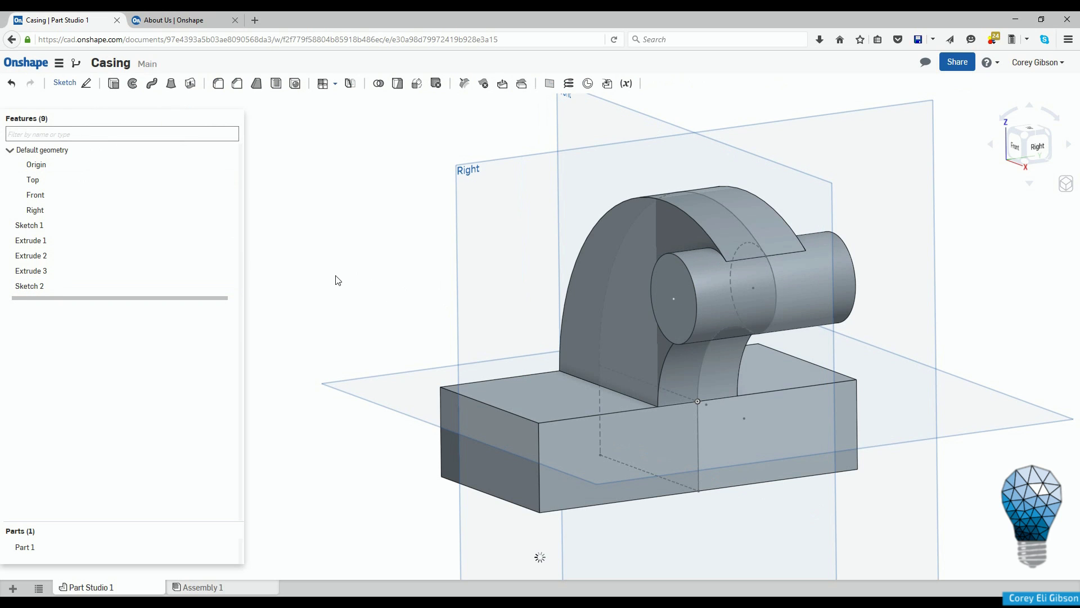
# Cut a simple through hole with a 0.75 in diameter through the boss at the new sketch point.
pyautogui.click(297, 86)
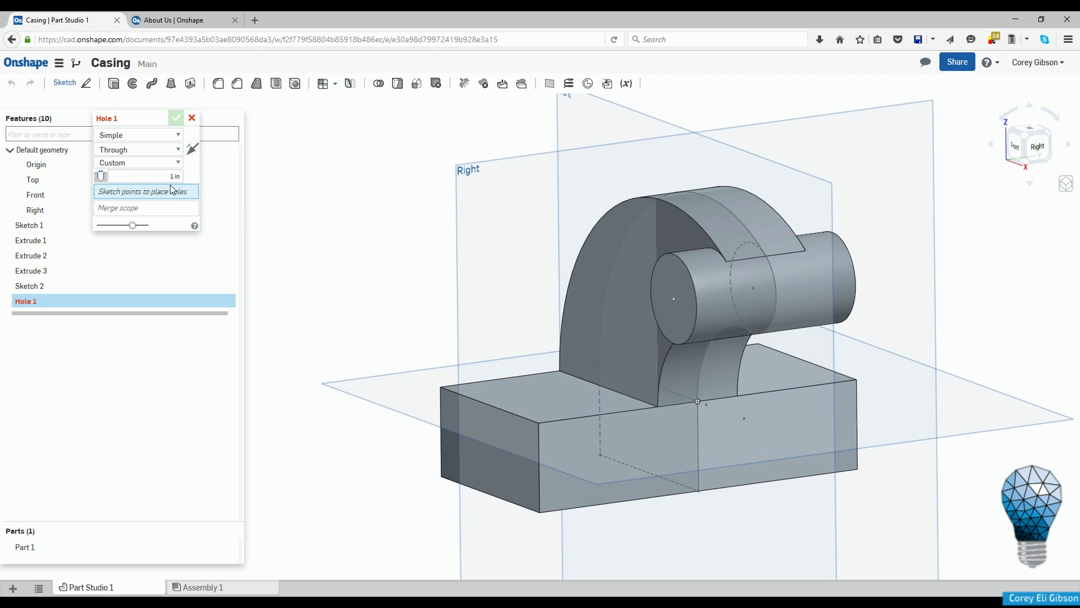
pyautogui.click(169, 179)
pyautogui.press('BackSpace')
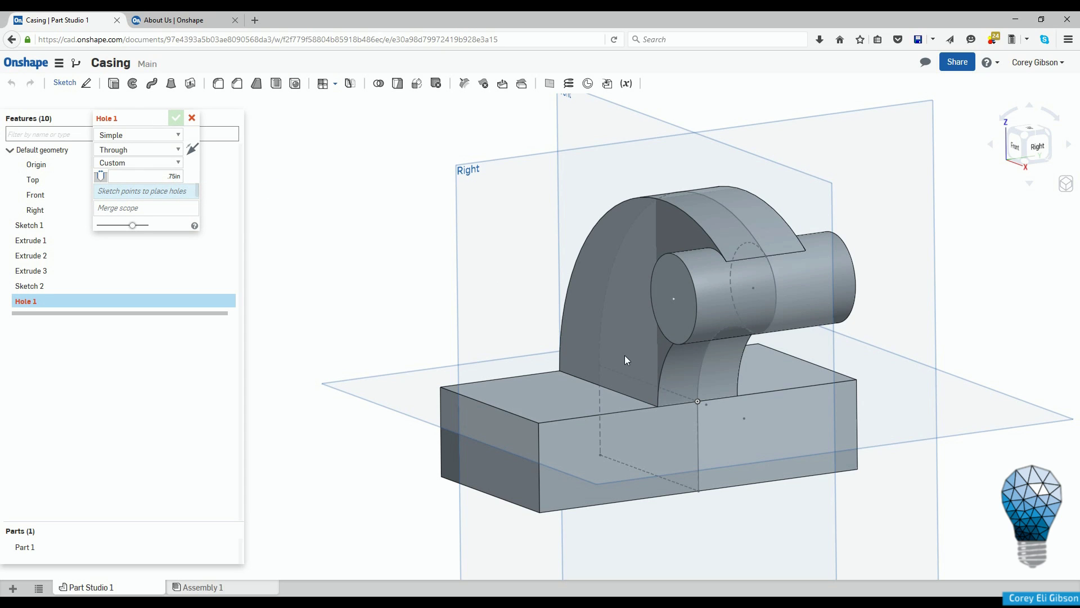
pyautogui.click(128, 192)
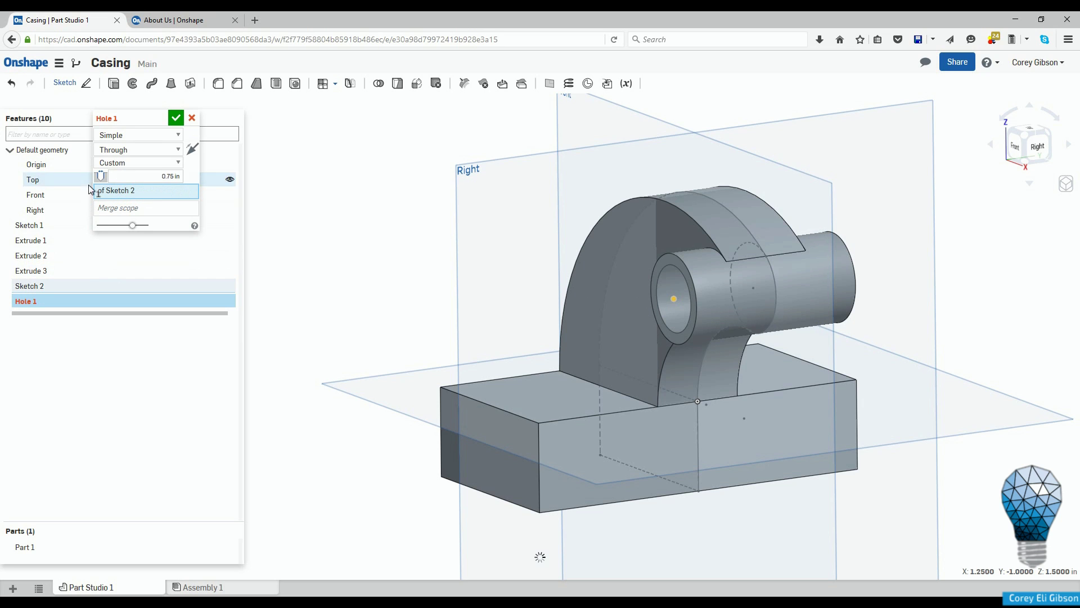
pyautogui.moveTo(900, 265)
pyautogui.mouseDown(button='right')
pyautogui.moveTo(861, 243)
pyautogui.moveTo(752, 272)
pyautogui.moveTo(841, 265)
pyautogui.moveTo(897, 309)
pyautogui.moveTo(890, 304)
pyautogui.mouseUp(button='right')
pyautogui.click(176, 118)
# Chamfer the base block's two vertical corner edges on the boss side with an equal distance of 0.25 in.
pyautogui.click(485, 286)
pyautogui.moveTo(484, 285)
pyautogui.mouseDown(button='right')
pyautogui.moveTo(458, 322)
pyautogui.moveTo(667, 323)
pyautogui.moveTo(643, 347)
pyautogui.moveTo(695, 322)
pyautogui.moveTo(681, 345)
pyautogui.moveTo(689, 363)
pyautogui.moveTo(676, 346)
pyautogui.moveTo(656, 352)
pyautogui.moveTo(673, 364)
pyautogui.moveTo(657, 366)
pyautogui.moveTo(675, 355)
pyautogui.moveTo(636, 359)
pyautogui.mouseUp(button='right')
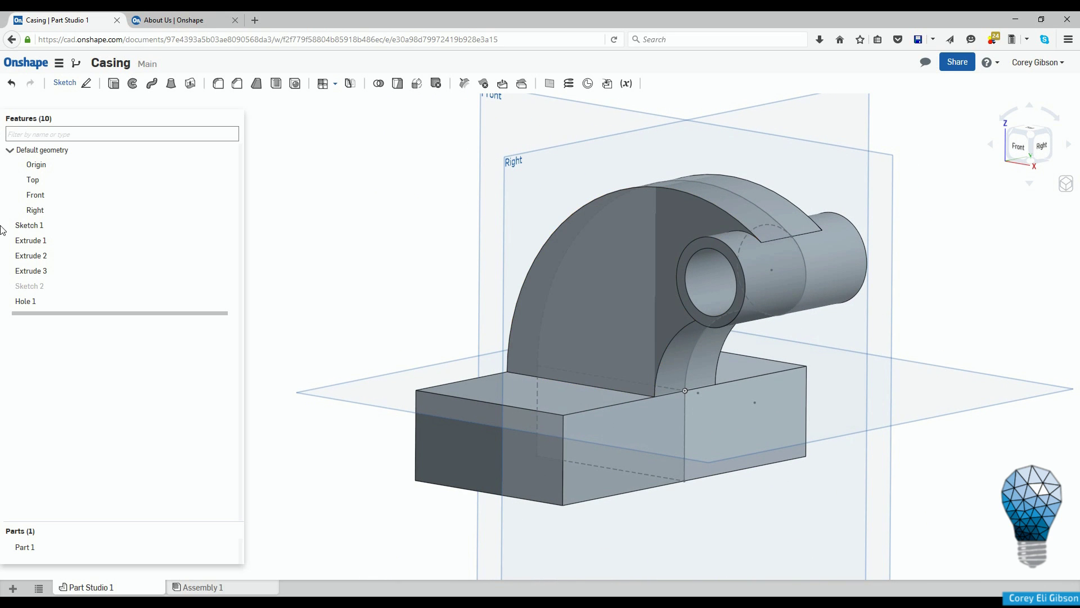
pyautogui.moveTo(349, 208)
pyautogui.mouseDown(button='right')
pyautogui.moveTo(381, 241)
pyautogui.moveTo(364, 224)
pyautogui.moveTo(394, 227)
pyautogui.moveTo(353, 202)
pyautogui.moveTo(333, 234)
pyautogui.moveTo(280, 191)
pyautogui.mouseUp(button='right')
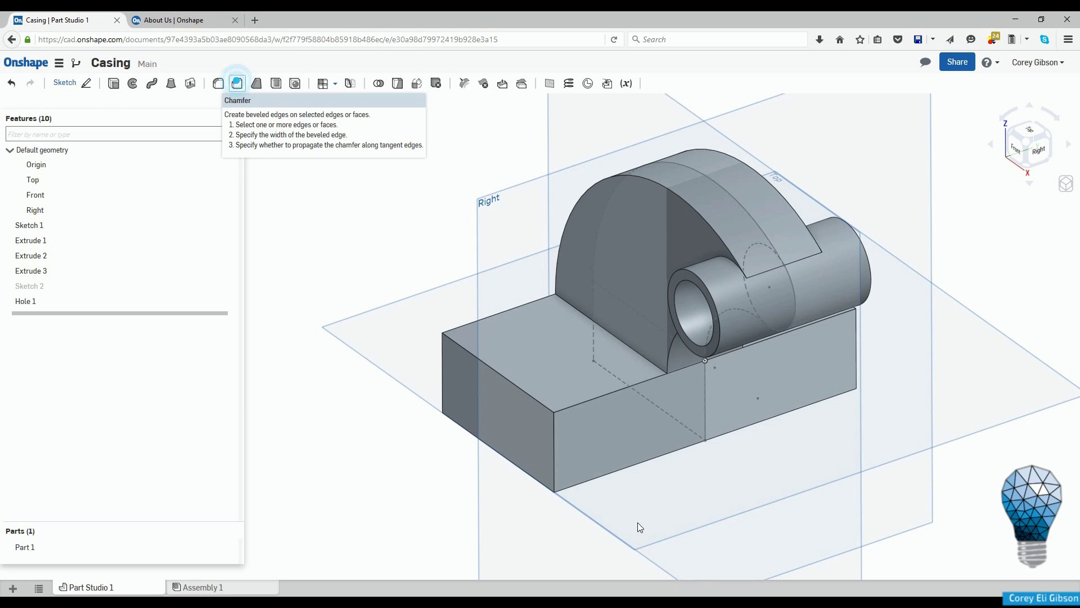
pyautogui.click(237, 84)
pyautogui.click(555, 430)
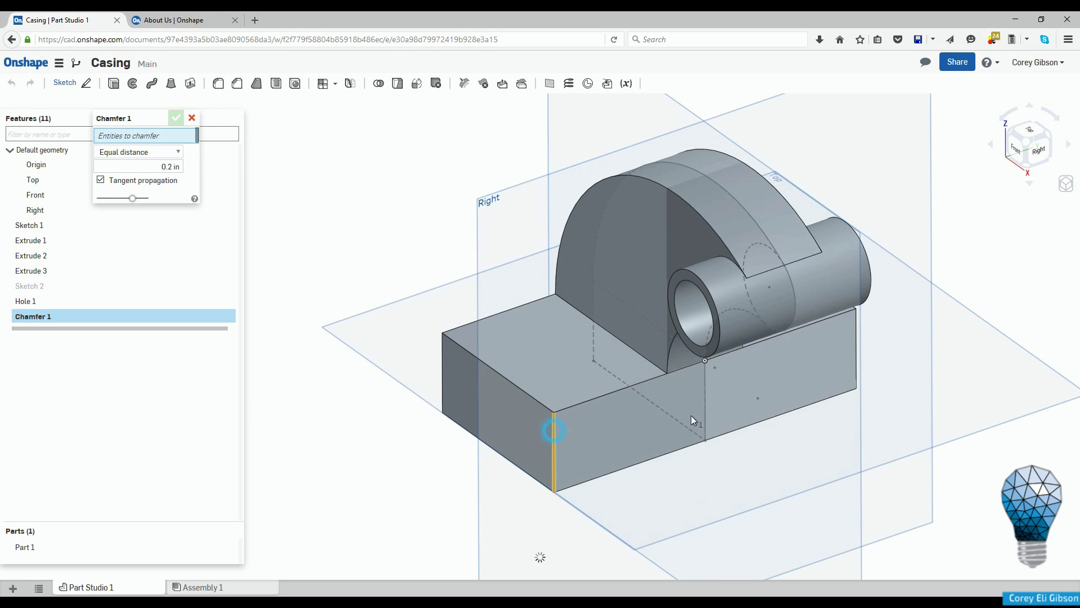
pyautogui.click(855, 353)
pyautogui.click(169, 174)
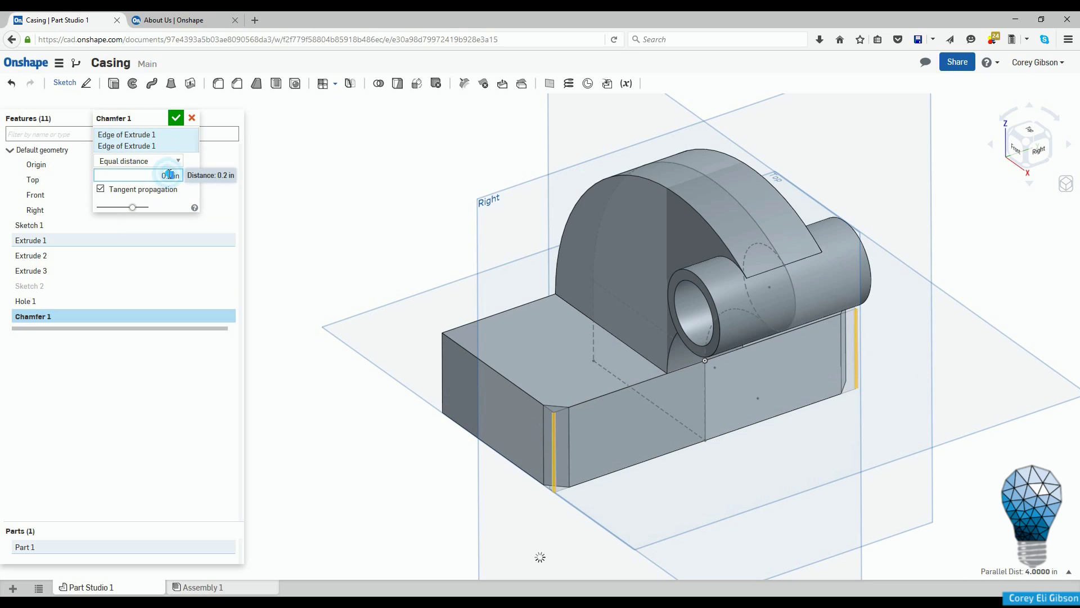
pyautogui.write('5')
pyautogui.press('Return')
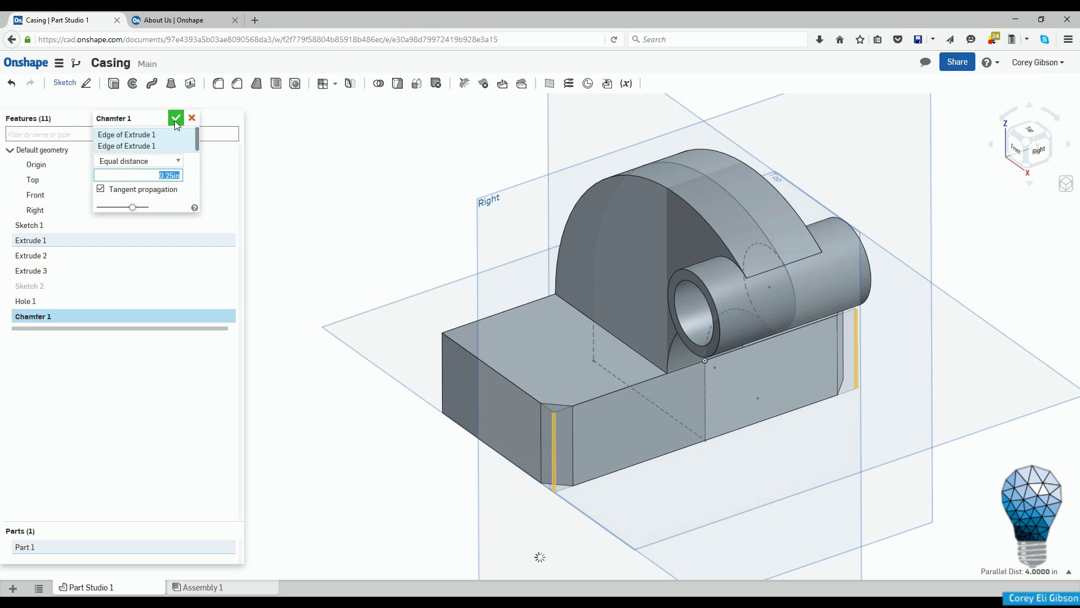
pyautogui.click(176, 118)
# Fillet the base block's two vertical corner edges on the side away from the boss with a 0.5 in radius.
pyautogui.moveTo(408, 454); pyautogui.dragTo(492, 451, button='right')
pyautogui.click(219, 84)
pyautogui.click(450, 469)
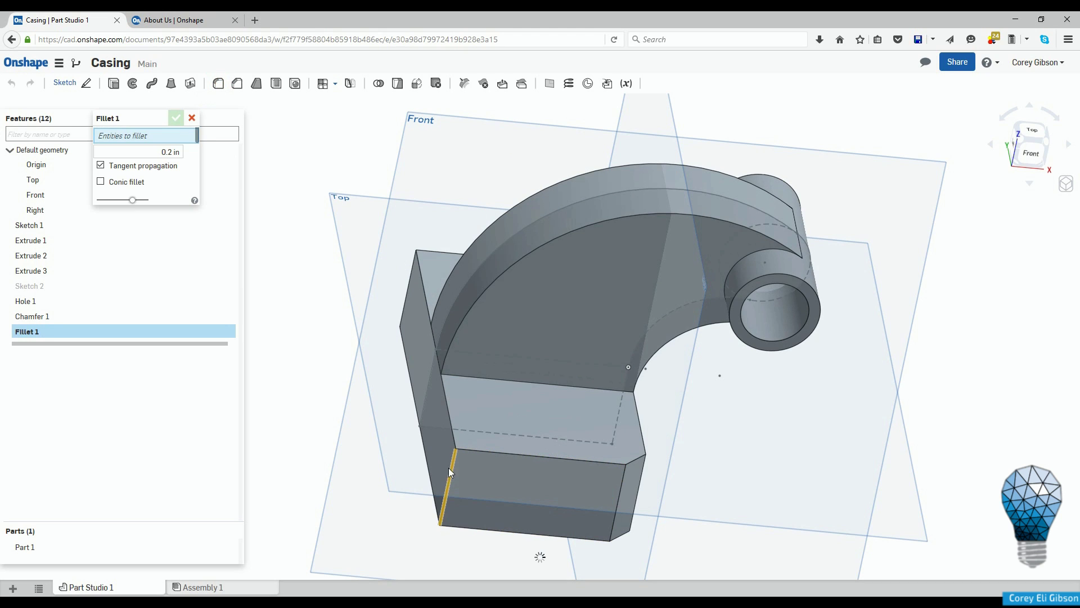
pyautogui.click(412, 269)
pyautogui.click(163, 161)
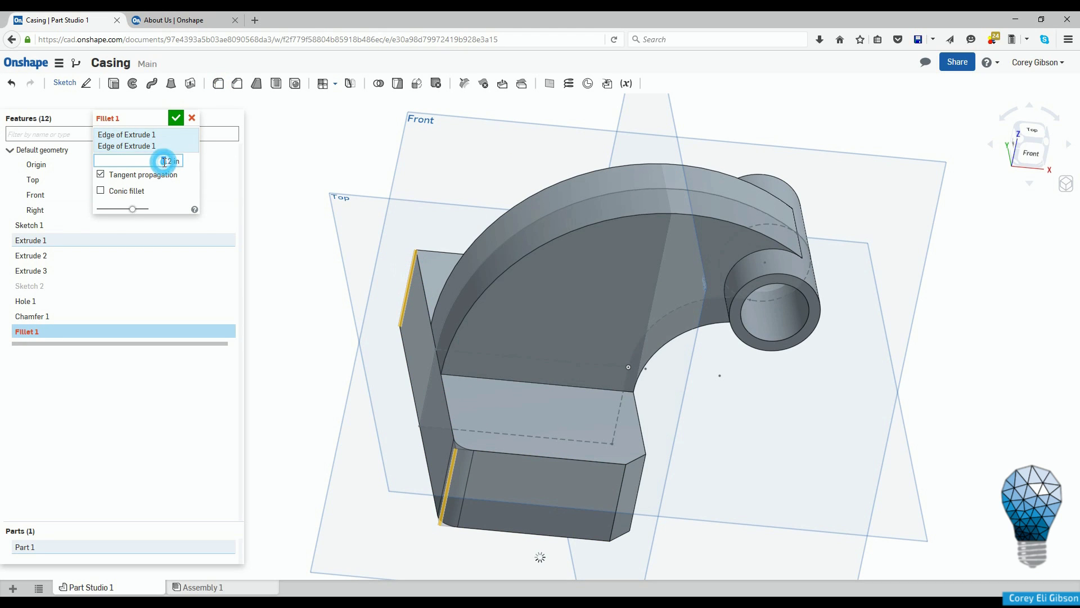
pyautogui.doubleClick(164, 161)
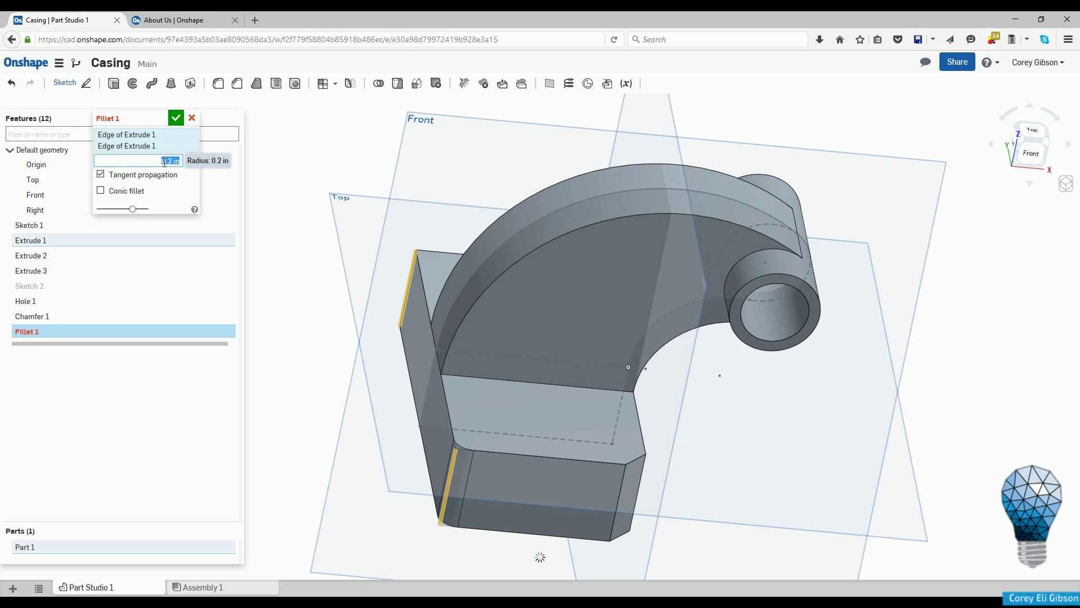
pyautogui.write('.5')
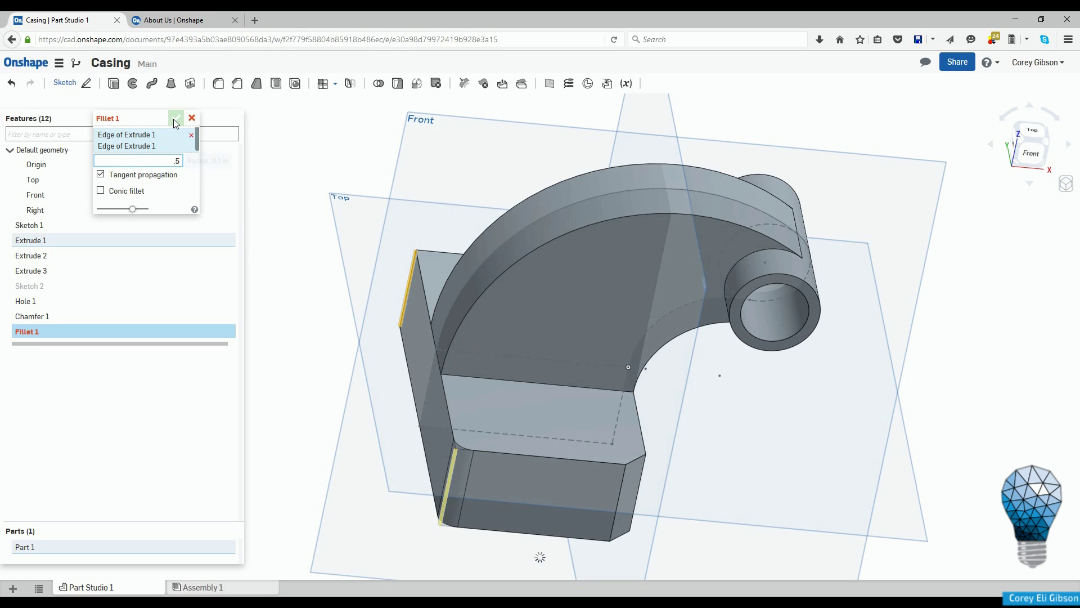
pyautogui.click(175, 117)
# Fillet the four vertical edges of the base's two corner chamfers with a 0.25 in radius.
pyautogui.moveTo(393, 337)
pyautogui.mouseDown(button='right')
pyautogui.moveTo(493, 421)
pyautogui.moveTo(473, 460)
pyautogui.moveTo(472, 439)
pyautogui.moveTo(484, 443)
pyautogui.moveTo(473, 416)
pyautogui.mouseUp(button='right')
pyautogui.click(221, 83)
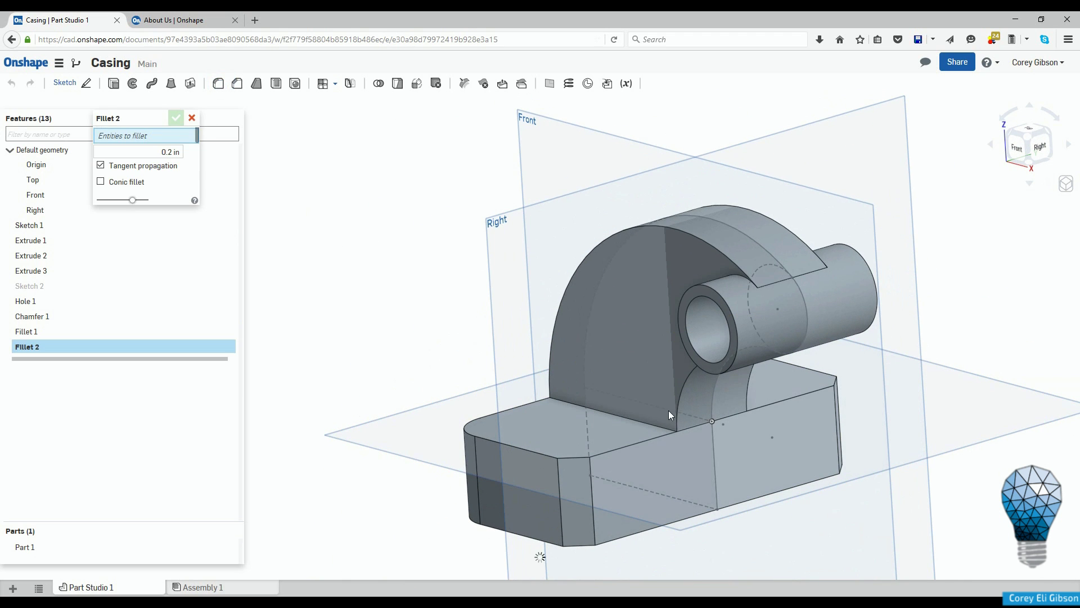
pyautogui.click(559, 471)
pyautogui.click(590, 466)
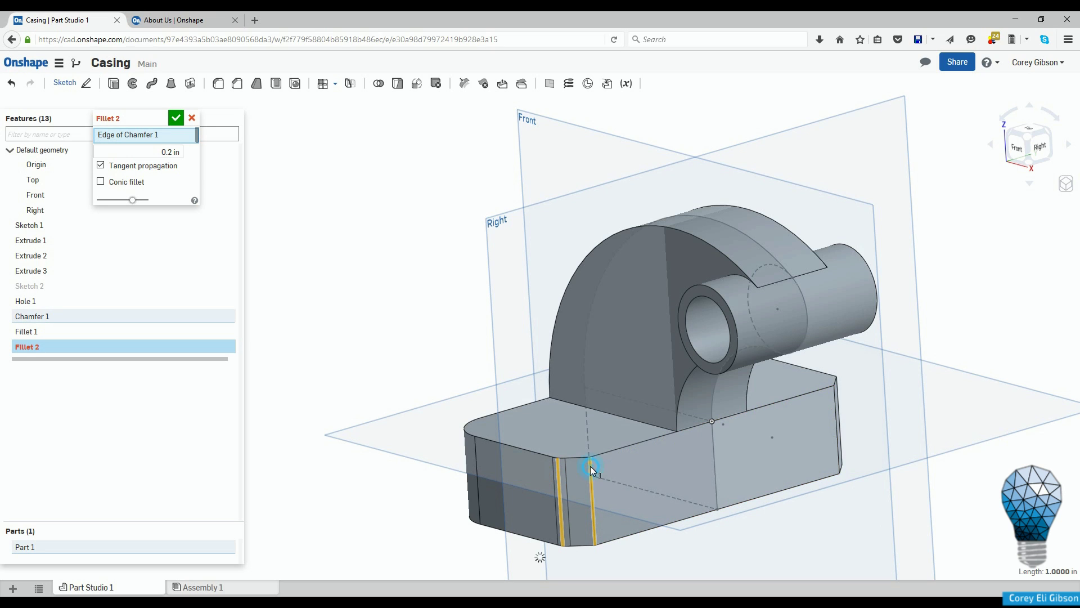
pyautogui.click(835, 421)
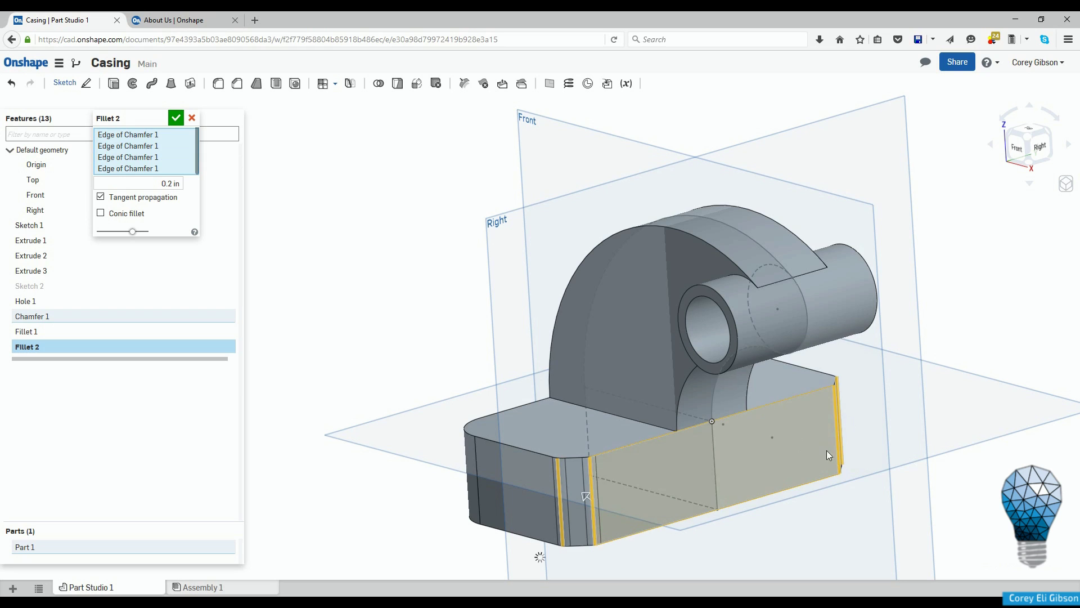
pyautogui.doubleClick(164, 186)
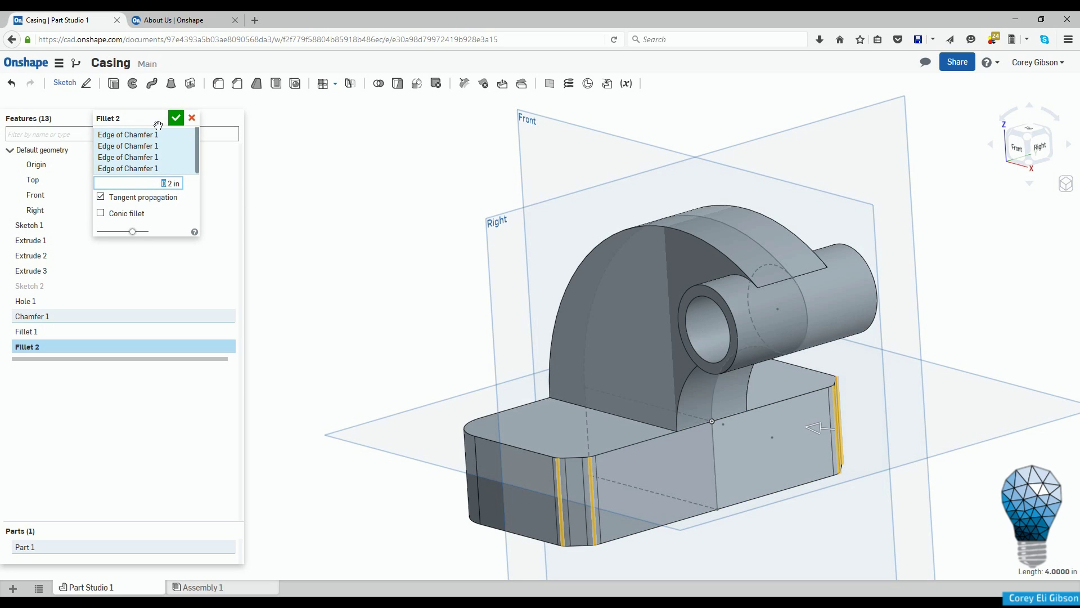
pyautogui.doubleClick(177, 184)
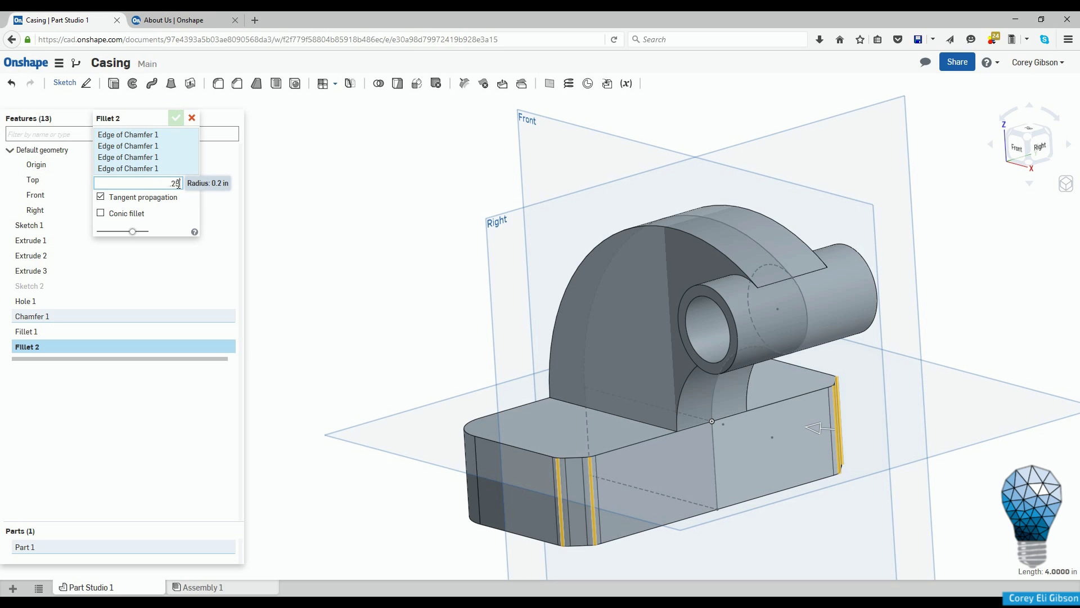
pyautogui.click(177, 118)
pyautogui.moveTo(364, 237)
pyautogui.mouseDown(button='right')
pyautogui.moveTo(409, 274)
pyautogui.moveTo(379, 259)
pyautogui.moveTo(405, 242)
pyautogui.moveTo(379, 235)
pyautogui.mouseUp(button='right')
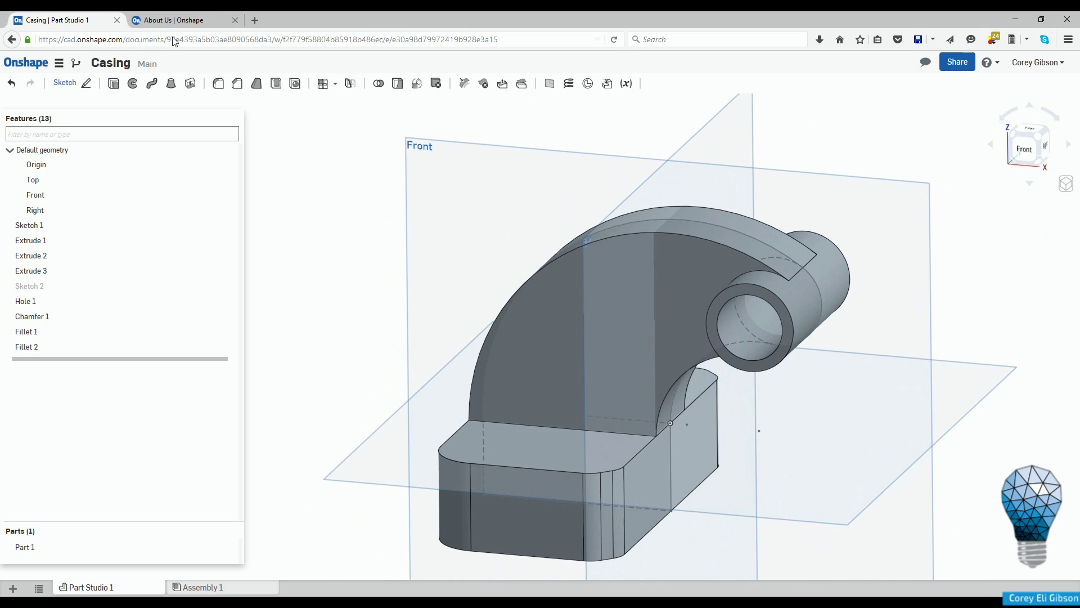
pyautogui.click(219, 84)
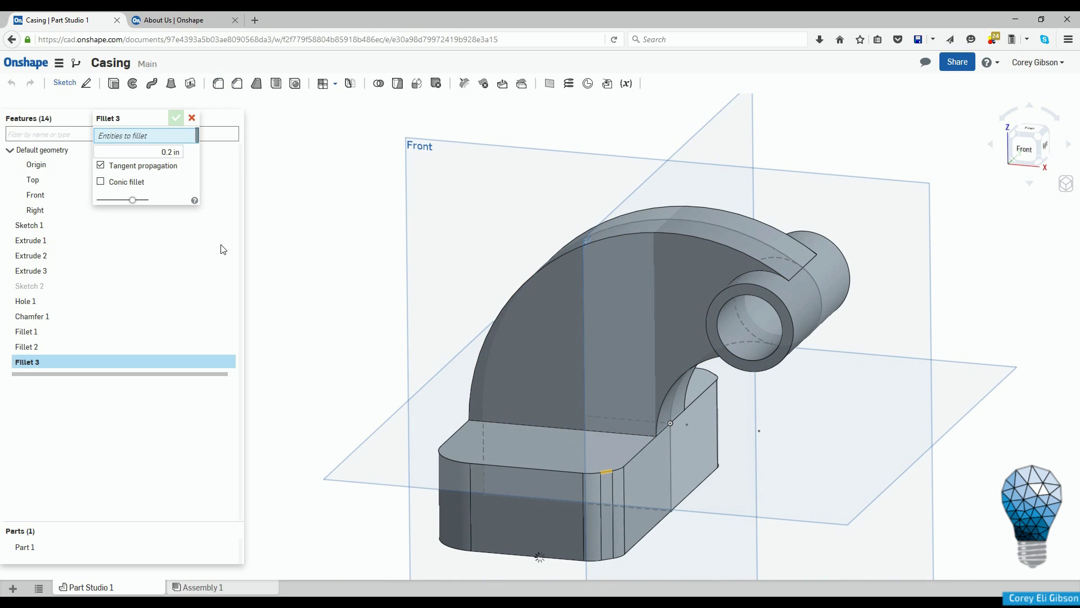
pyautogui.click(642, 448)
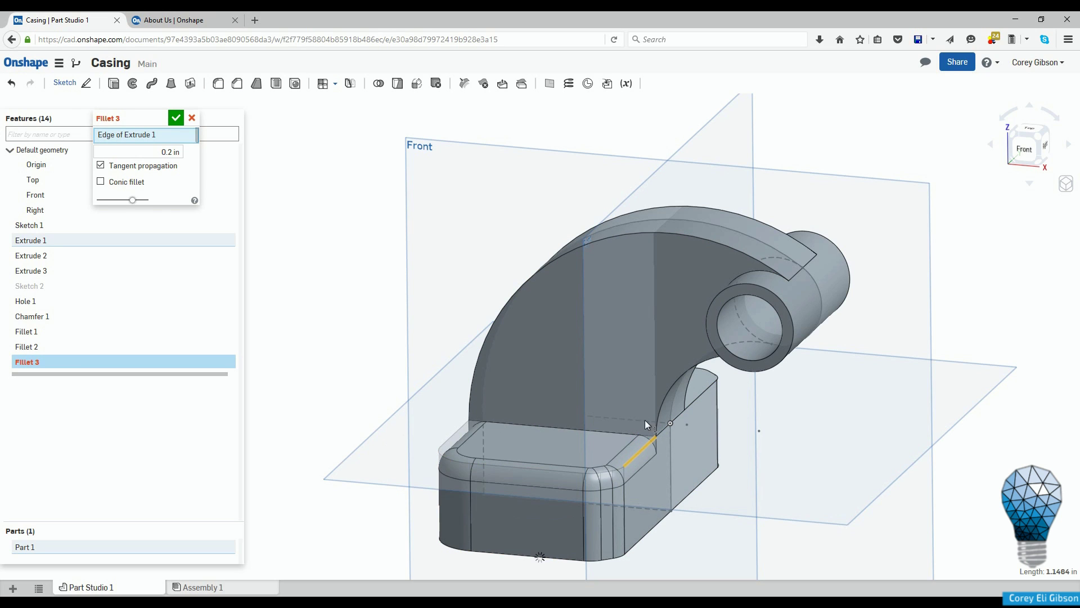
pyautogui.click(699, 398)
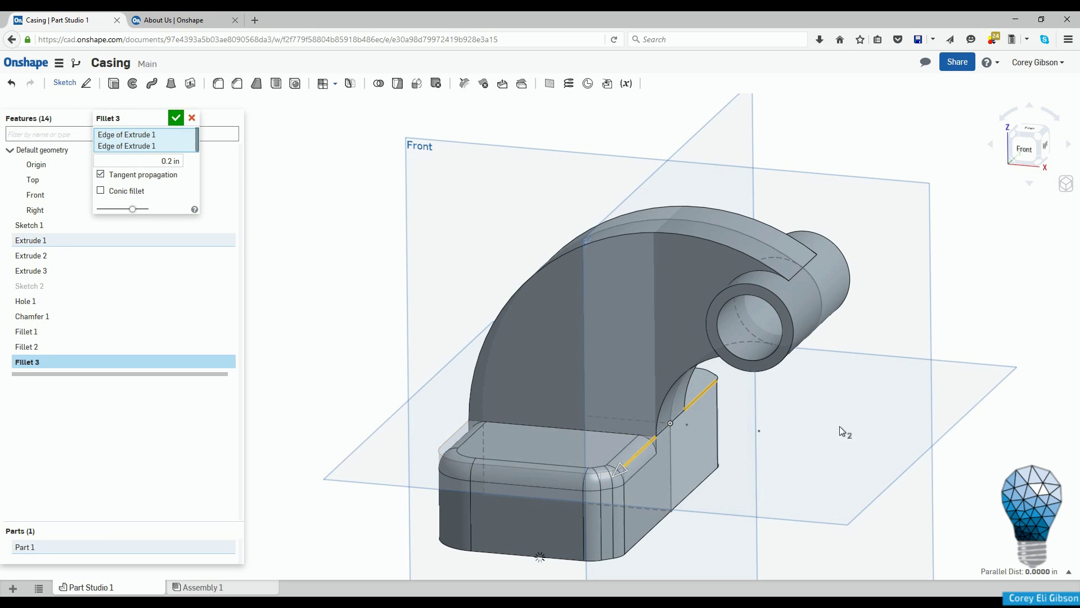
pyautogui.moveTo(850, 430); pyautogui.dragTo(726, 471, button='right')
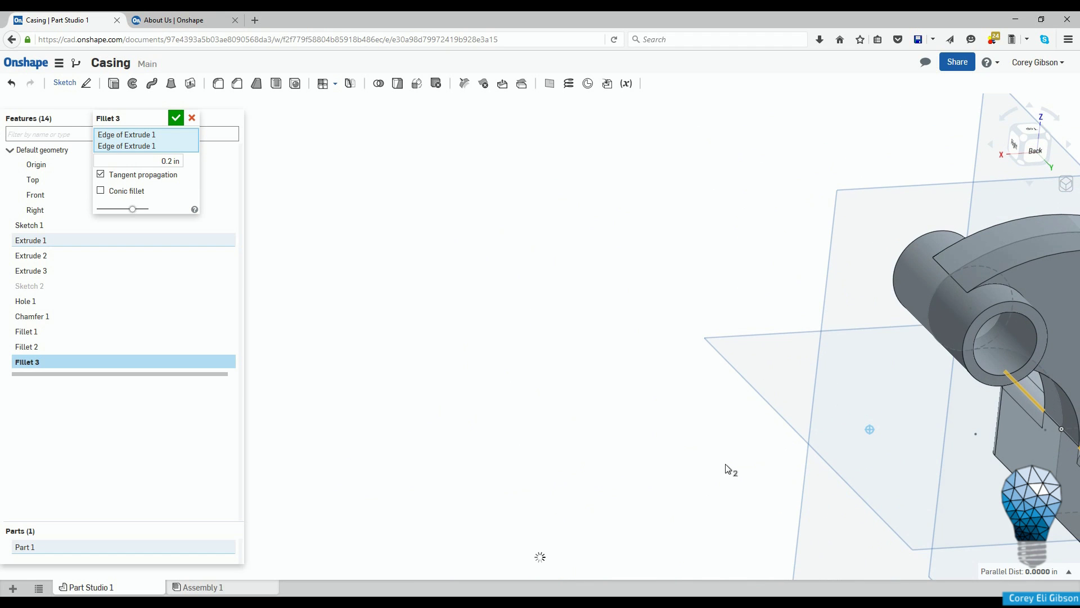
pyautogui.moveTo(718, 436); pyautogui.dragTo(368, 344, button='middle')
pyautogui.moveTo(711, 431)
pyautogui.mouseDown(button='right')
pyautogui.moveTo(683, 396)
pyautogui.moveTo(724, 417)
pyautogui.mouseUp(button='right')
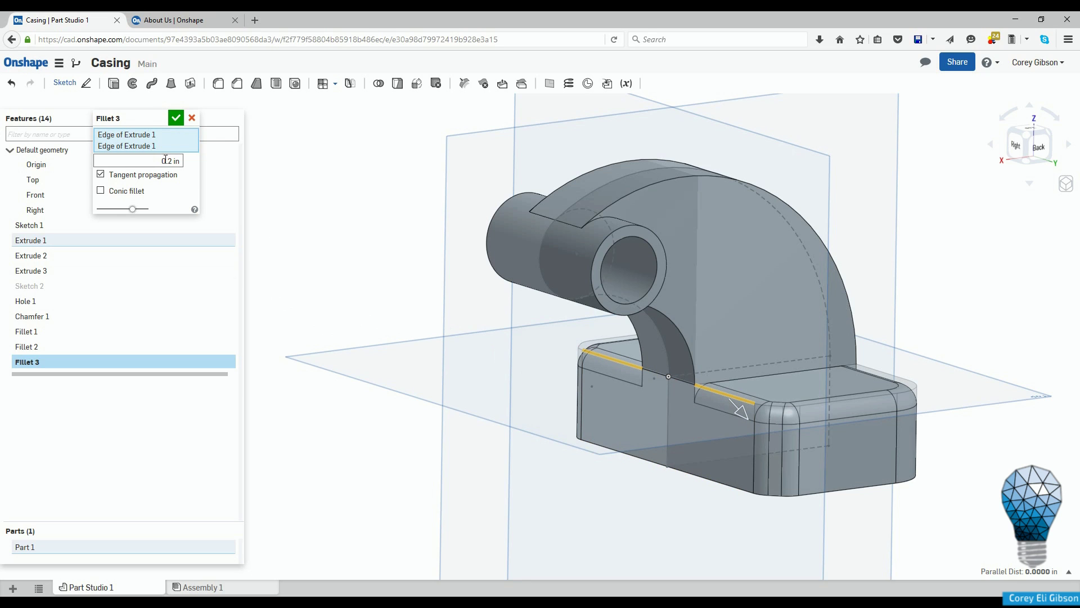
pyautogui.click(192, 119)
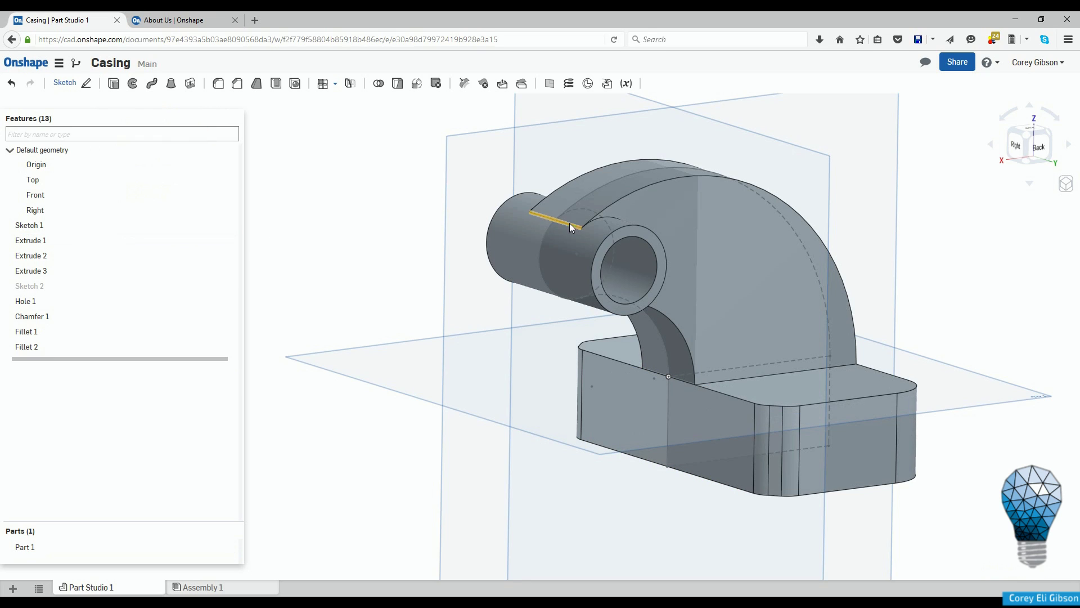
# Fillet the two straight edges where the curved arm's side faces meet the base's top face.
pyautogui.click(750, 376)
pyautogui.moveTo(583, 419); pyautogui.dragTo(467, 367, button='right')
pyautogui.click(508, 355)
pyautogui.click(169, 163)
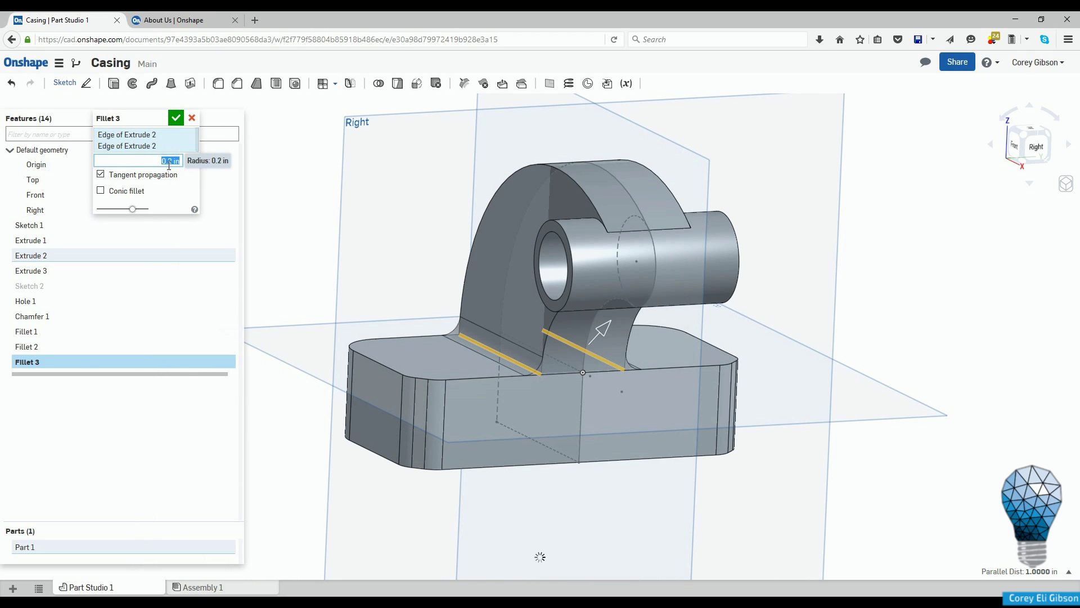
pyautogui.click(176, 118)
# Fillet the curved arm's side edges and the base's tangent upper edges on both sides with a 0.2 in radius, using tangent propagation.
pyautogui.moveTo(367, 282); pyautogui.dragTo(435, 346, button='right')
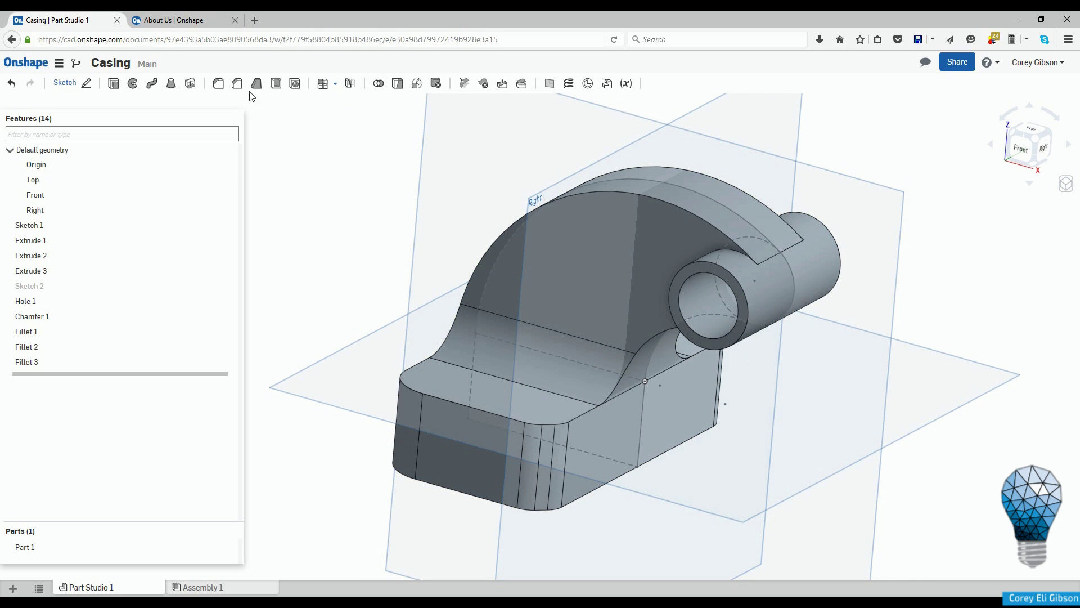
pyautogui.click(218, 84)
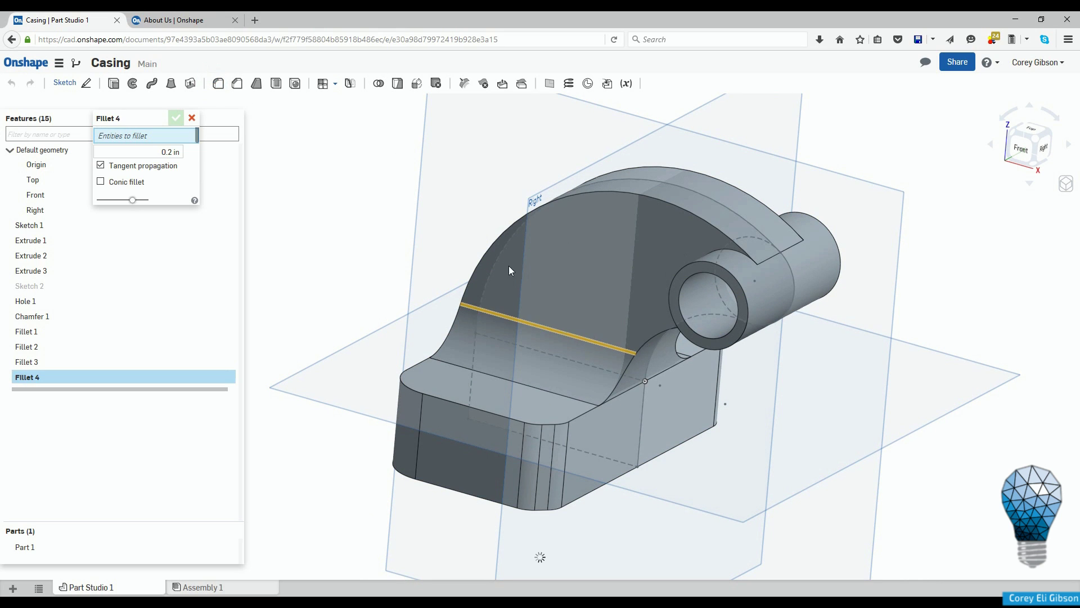
pyautogui.click(651, 338)
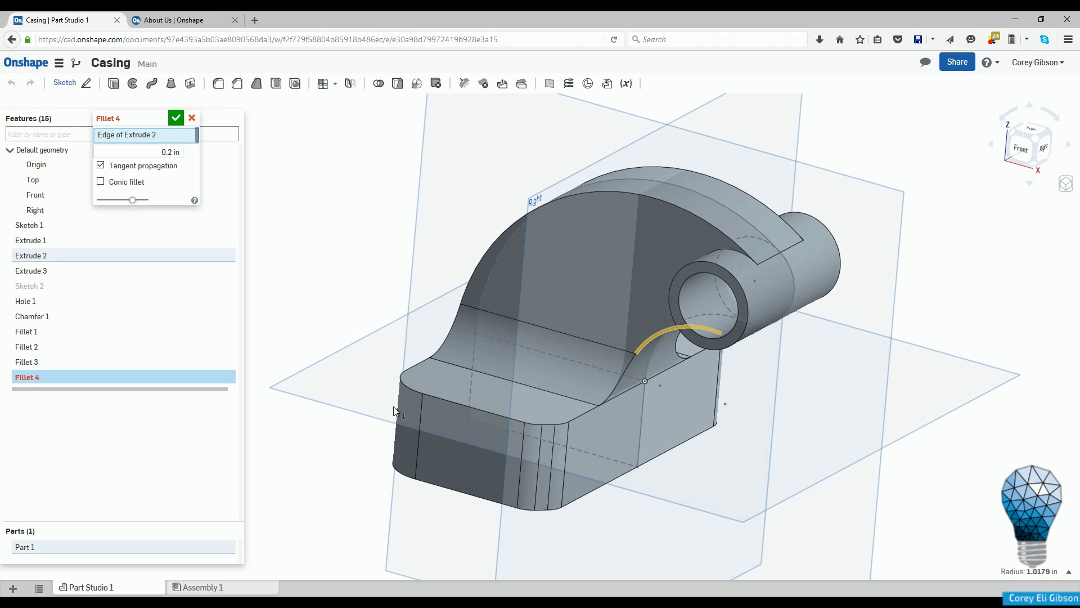
pyautogui.click(424, 407)
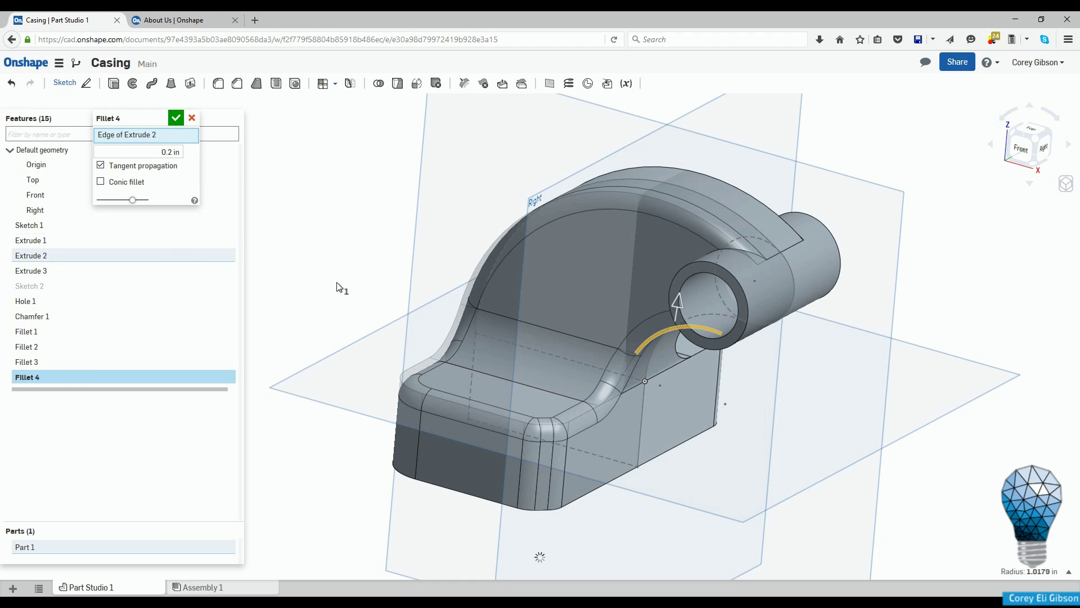
pyautogui.moveTo(871, 338); pyautogui.dragTo(875, 265, button='right')
pyautogui.click(893, 258)
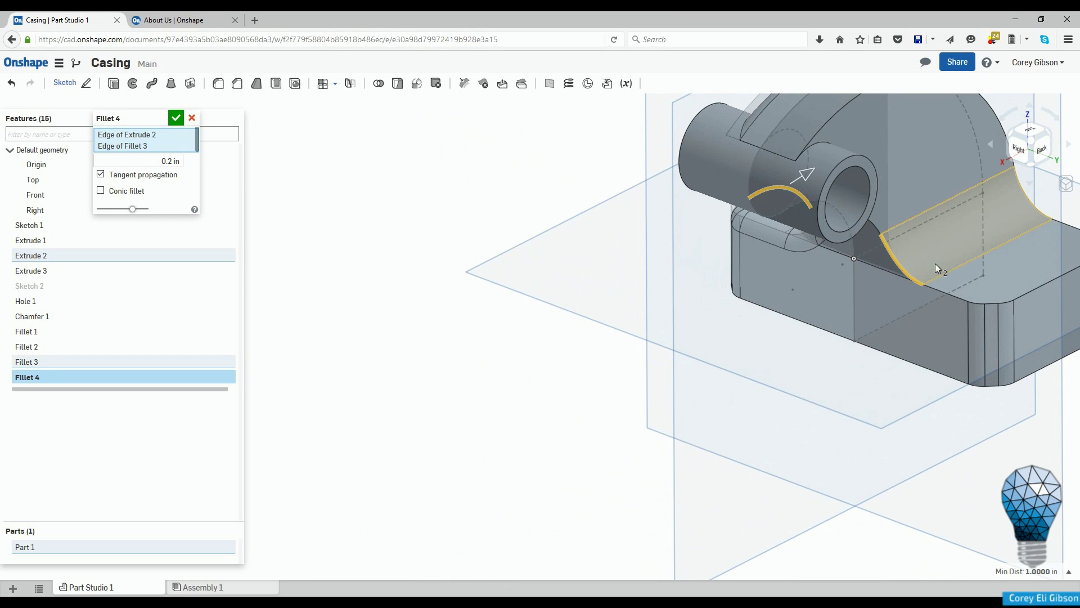
pyautogui.scroll(-3, 805, 324)
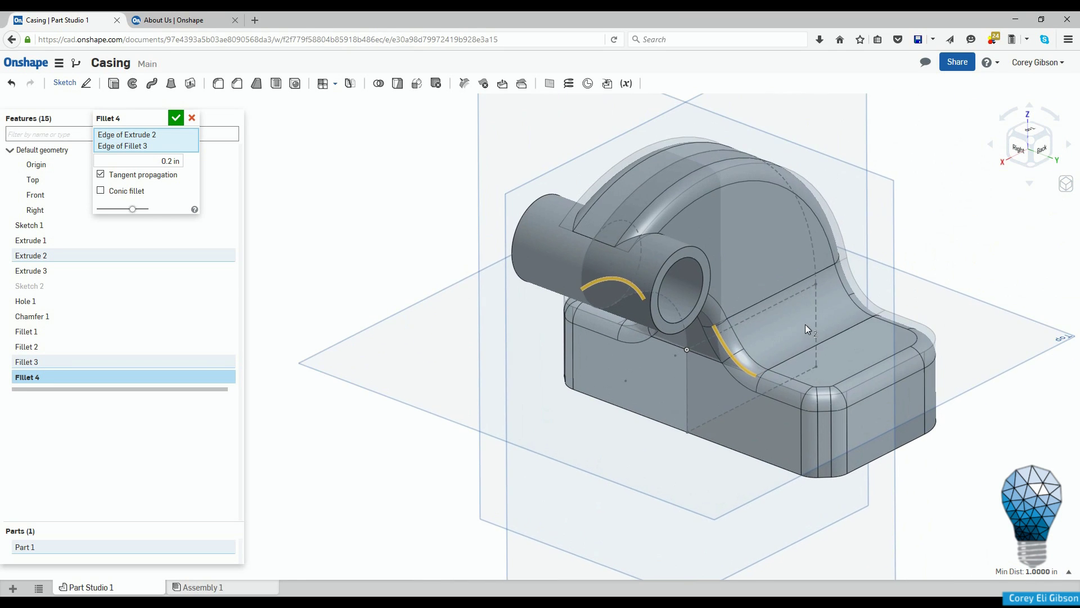
pyautogui.moveTo(882, 424); pyautogui.dragTo(539, 270, button='right')
pyautogui.moveTo(288, 148); pyautogui.dragTo(309, 161, button='right')
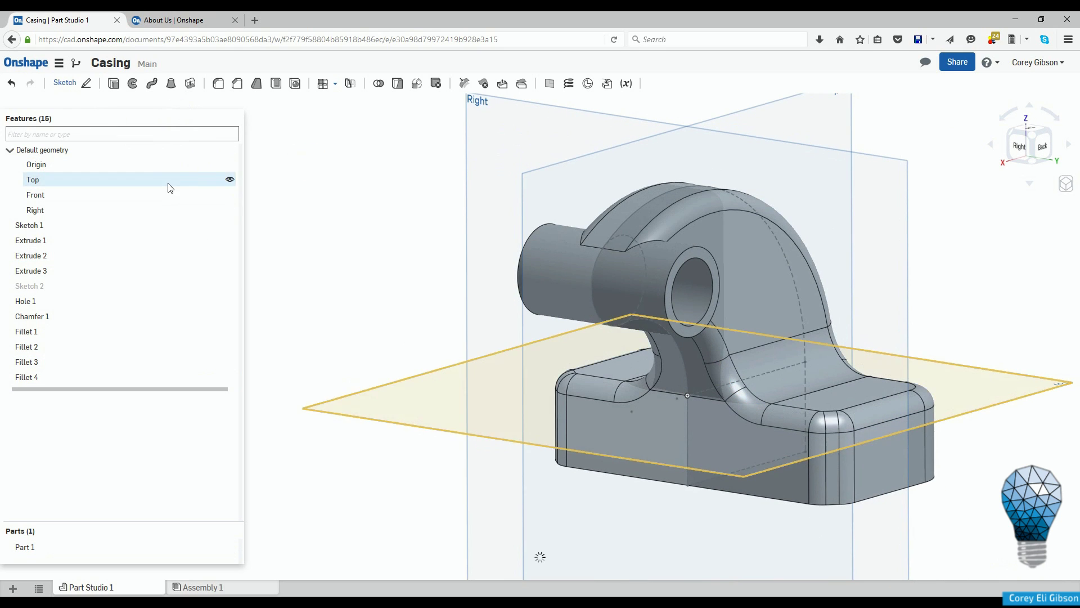
# Hide the Top, Front and Right planes and Sketch 1.
pyautogui.click(167, 183)
pyautogui.moveTo(135, 211); pyautogui.dragTo(147, 200)
pyautogui.click(182, 192)
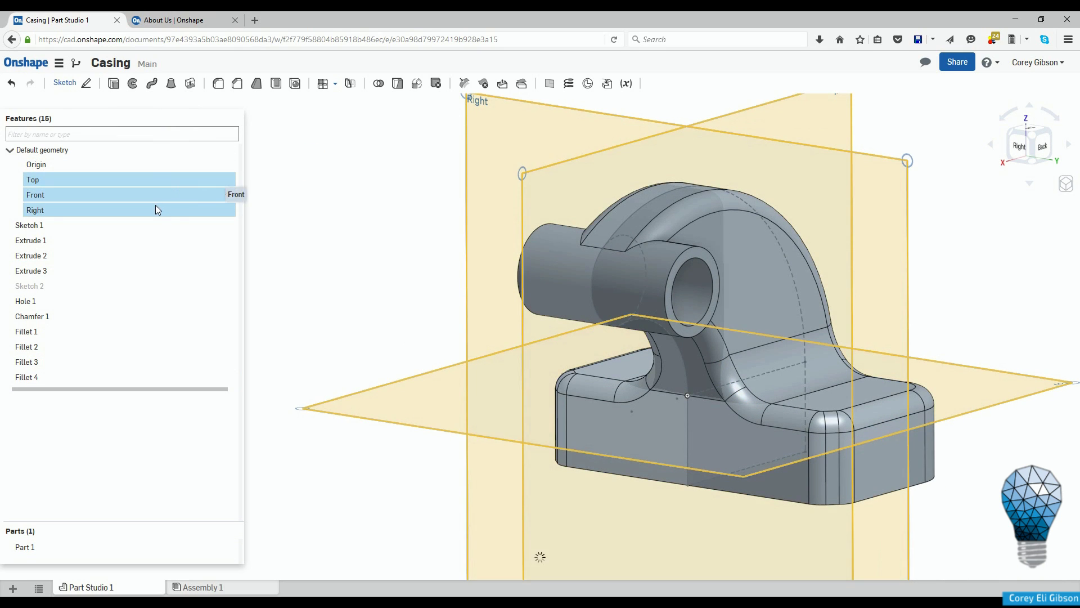
pyautogui.click(231, 209)
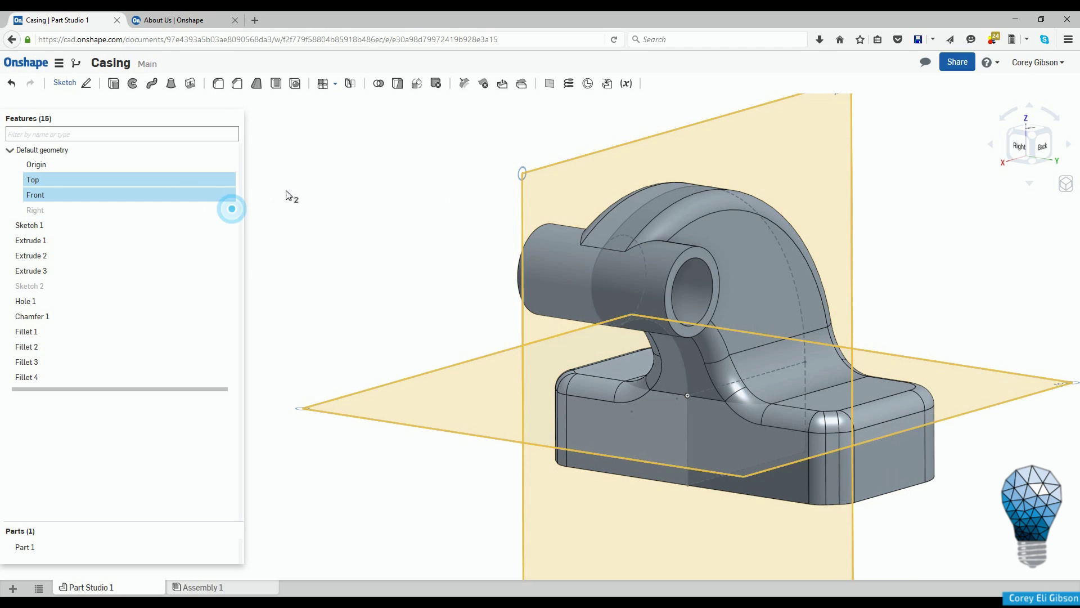
pyautogui.click(230, 195)
pyautogui.click(229, 180)
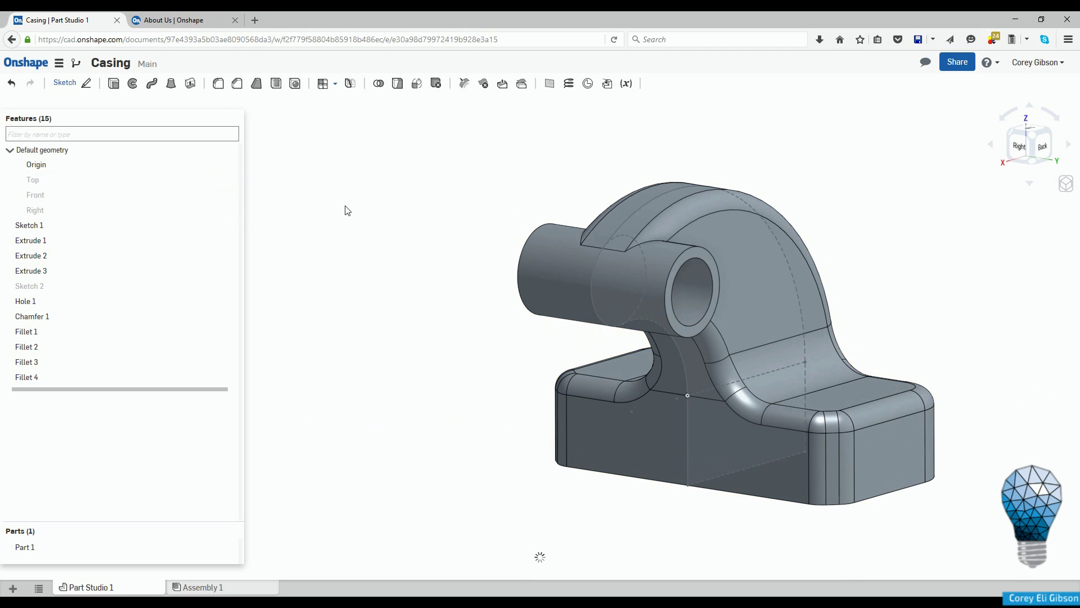
pyautogui.moveTo(386, 249)
pyautogui.mouseDown(button='right')
pyautogui.moveTo(349, 256)
pyautogui.moveTo(340, 246)
pyautogui.moveTo(392, 261)
pyautogui.mouseUp(button='right')
pyautogui.moveTo(393, 261); pyautogui.dragTo(349, 270, button='middle')
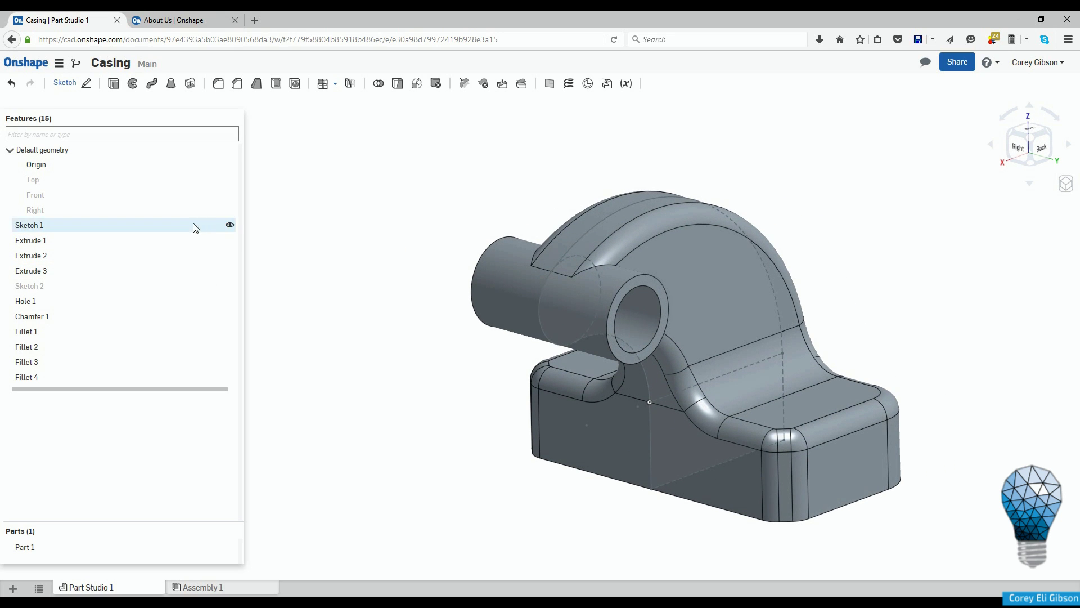
pyautogui.click(230, 225)
pyautogui.moveTo(379, 314); pyautogui.dragTo(475, 338, button='right')
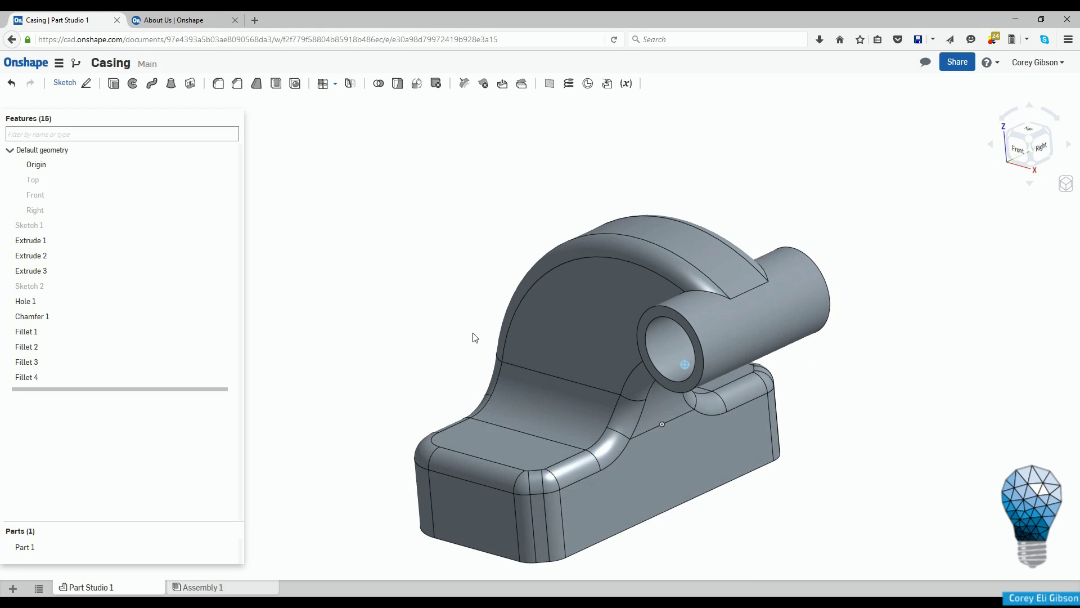
pyautogui.moveTo(425, 302); pyautogui.dragTo(417, 256, button='right')
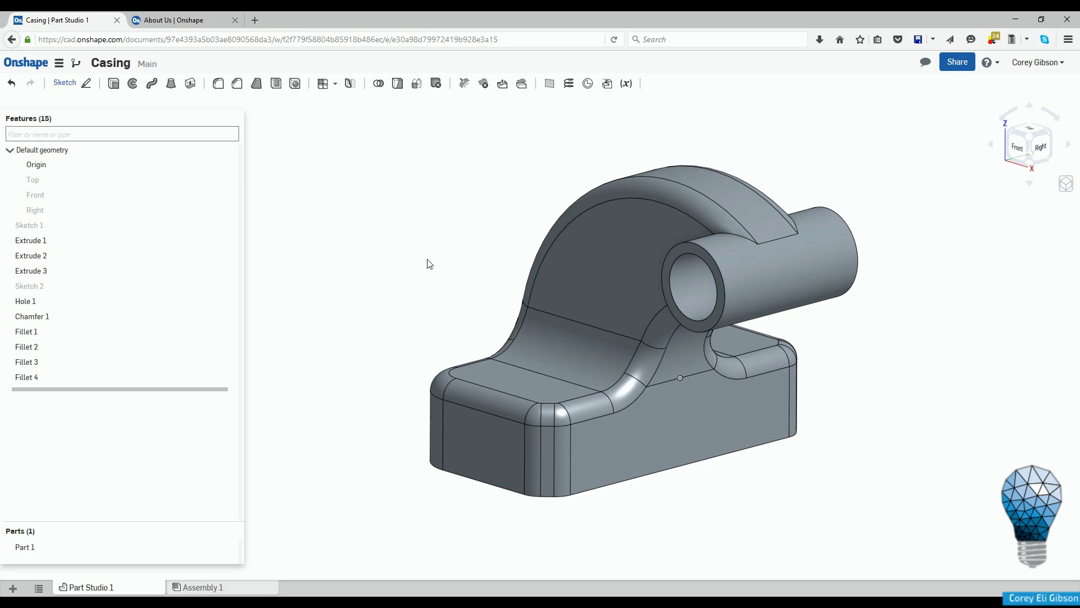
pyautogui.moveTo(440, 270); pyautogui.dragTo(417, 251, button='right')
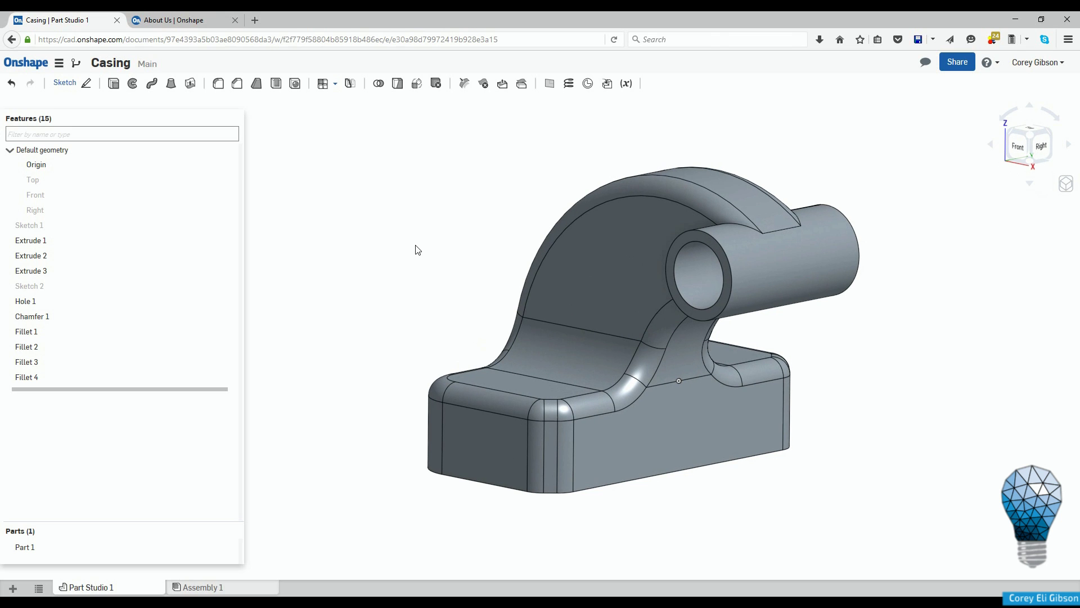
pyautogui.moveTo(415, 247); pyautogui.dragTo(419, 215, button='right')
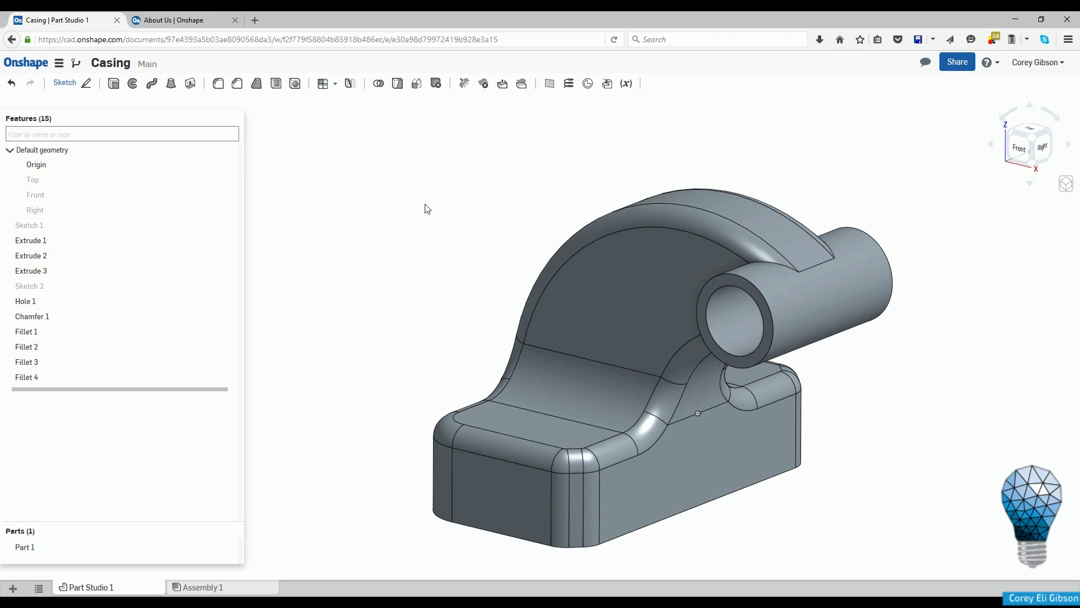
pyautogui.moveTo(450, 247); pyautogui.dragTo(428, 255, button='right')
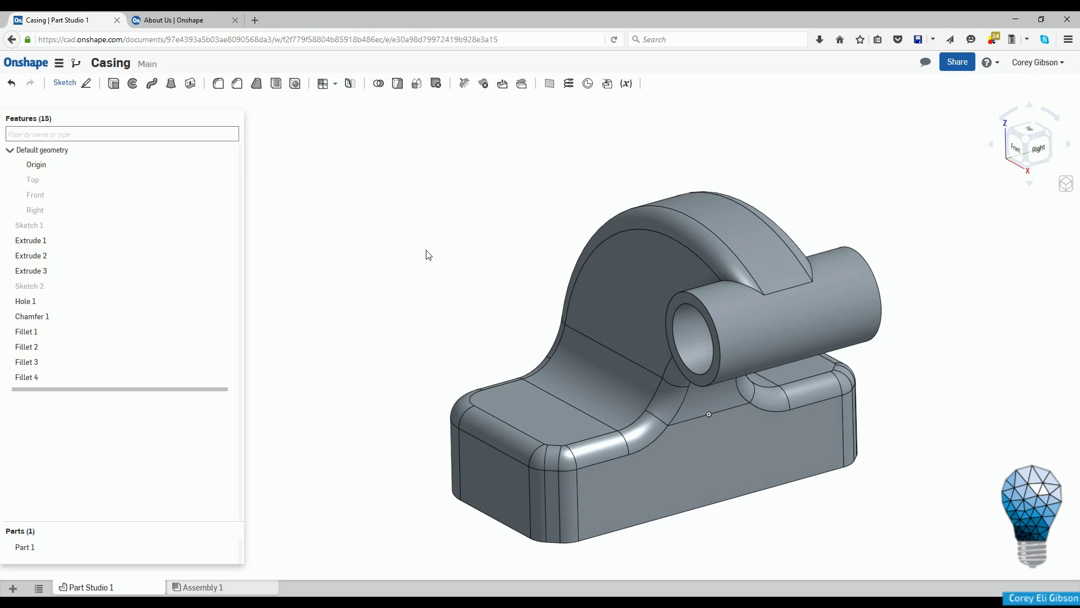